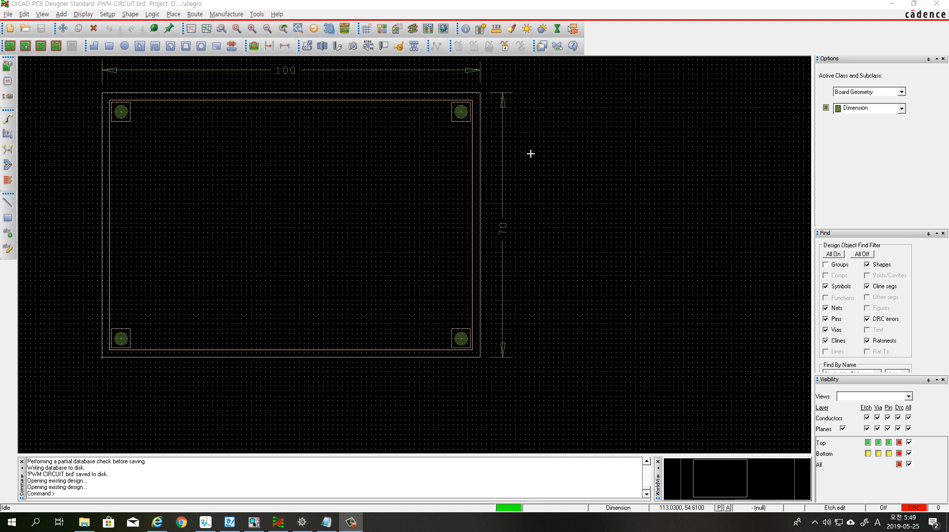
pyautogui.hotkey('ctrl', '2')
pyautogui.moveTo(0, 58)
pyautogui.keyDown('ctrl'); pyautogui.keyDown('shift'); pyautogui.mouseDown()
pyautogui.moveTo(8, 79)
pyautogui.moveTo(17, 78)
pyautogui.mouseUp(); pyautogui.keyUp('shift'); pyautogui.keyUp('ctrl')
pyautogui.press('Escape')
# Start manual placement and place component U1 near the middle of the board at about 44.45, 43.18
pyautogui.click(177, 15)
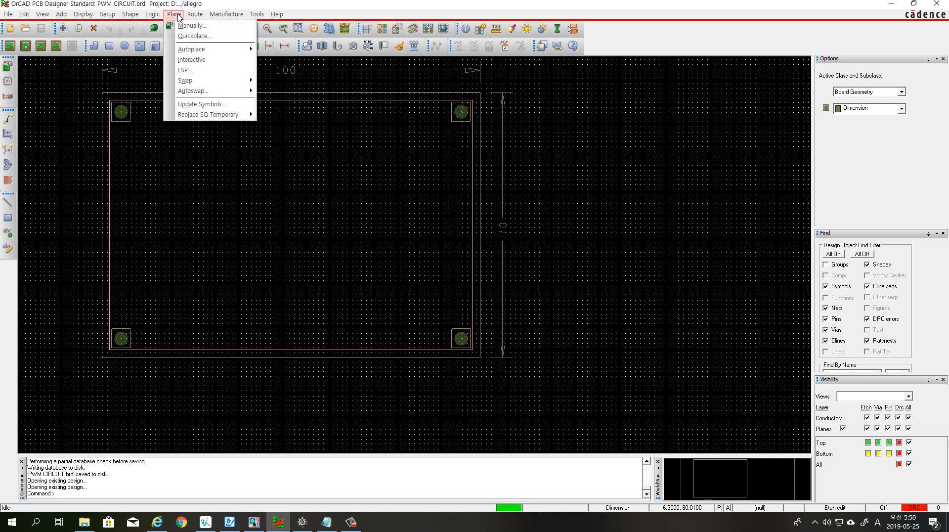
pyautogui.click(205, 26)
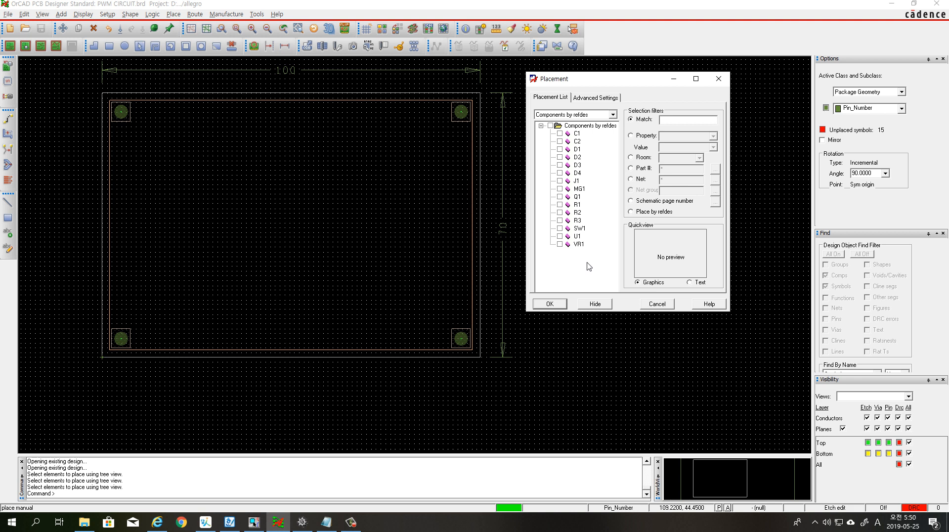
pyautogui.click(561, 236)
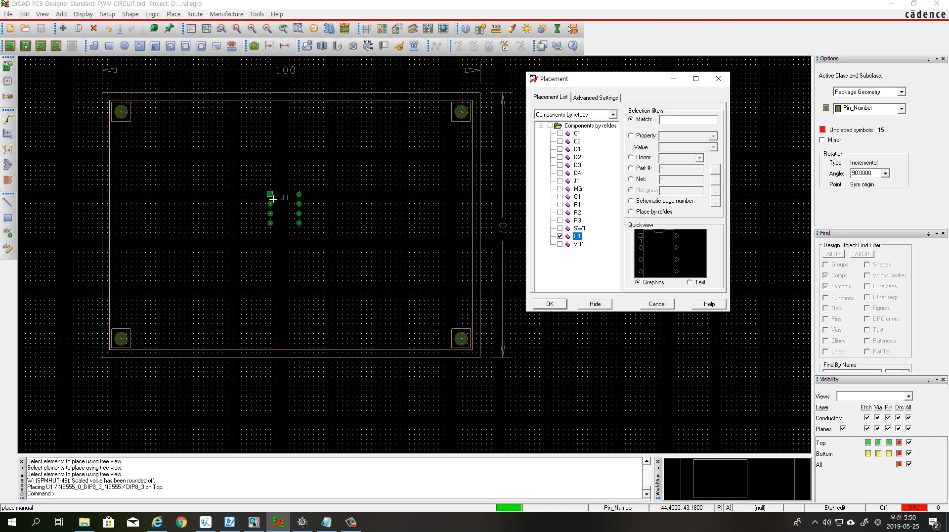
pyautogui.click(273, 198)
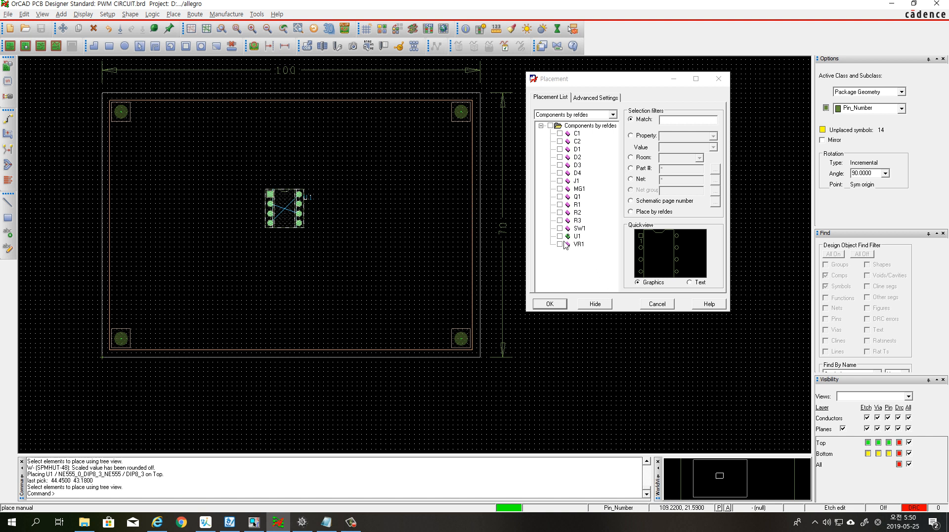
# Place component MG1 rotated 270 degrees, near the board's upper-left mounting hole
pyautogui.click(560, 188)
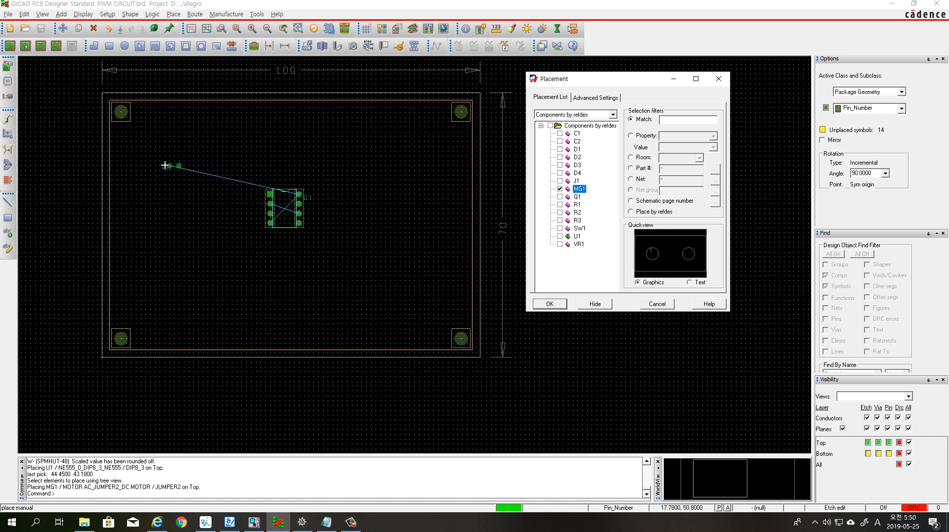
pyautogui.press('r')
pyautogui.rightClick(172, 139)
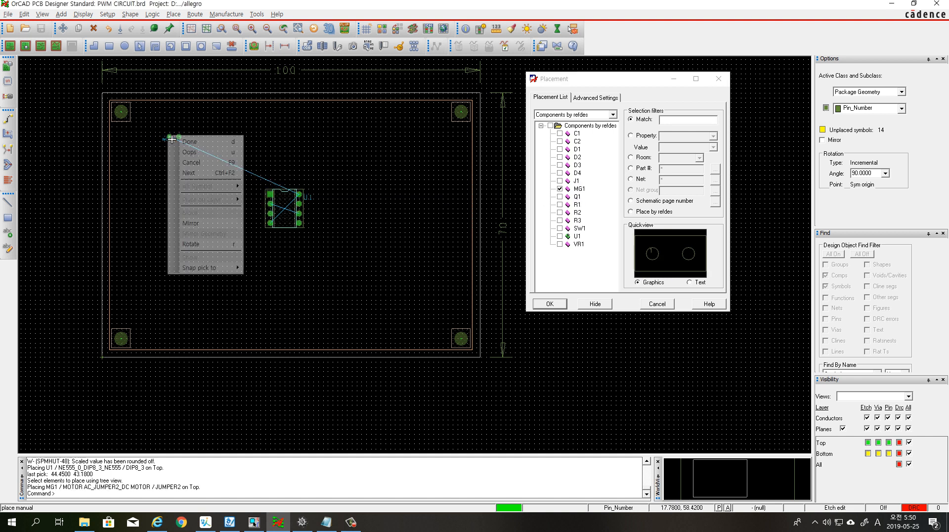
pyautogui.click(191, 244)
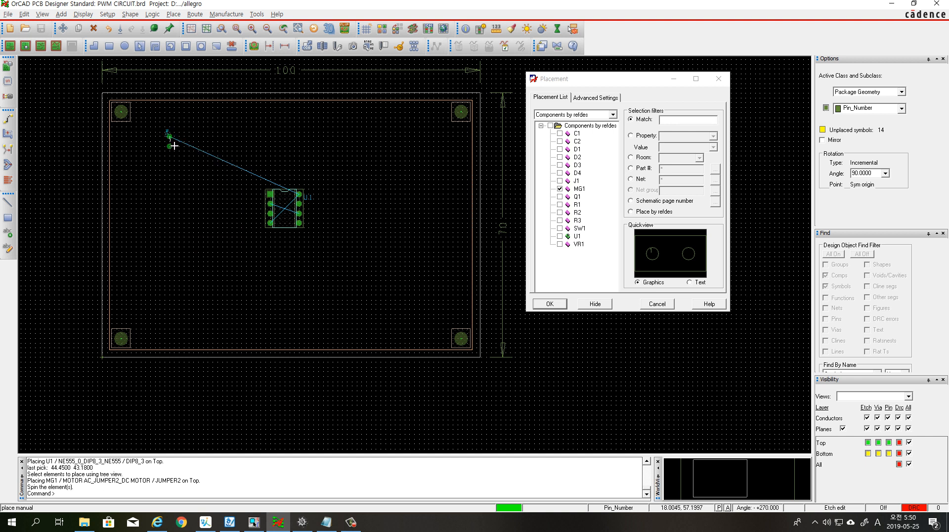
pyautogui.click(174, 144)
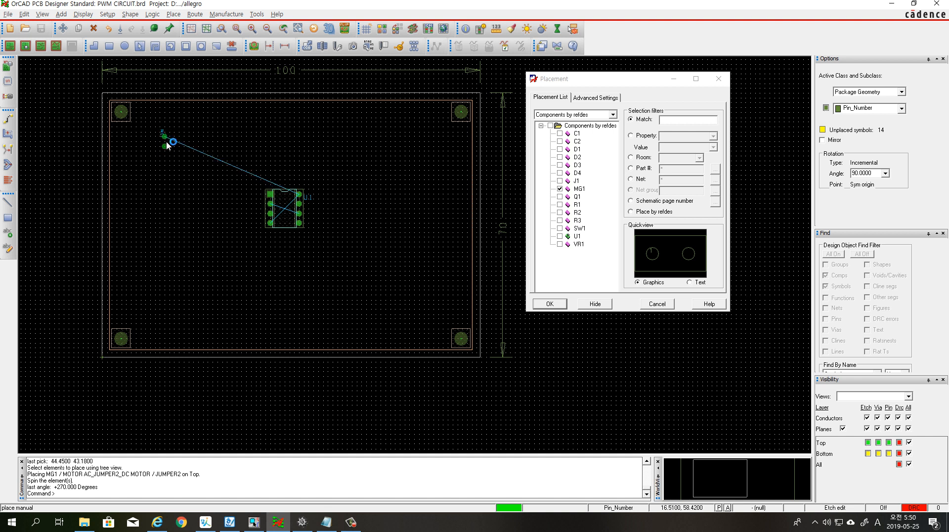
pyautogui.click(168, 142)
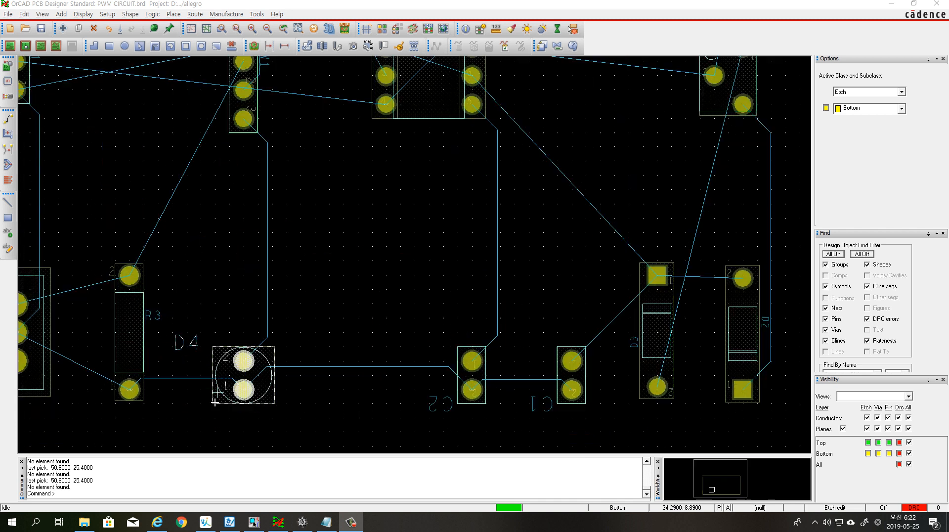
# Examine the pin numbers and net connections of LED D4 on the board
pyautogui.scroll(2, 214, 409)
pyautogui.scroll(2, 193, 413)
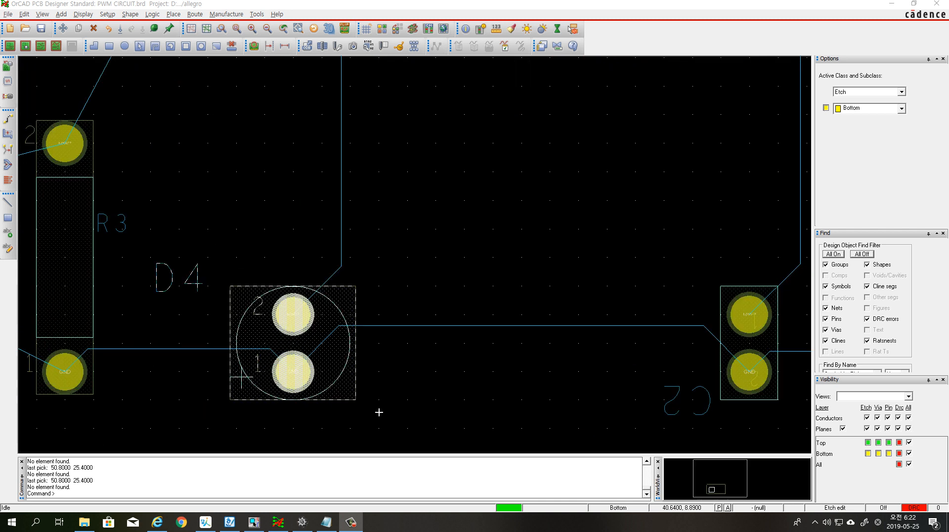
pyautogui.scroll(2, 324, 405)
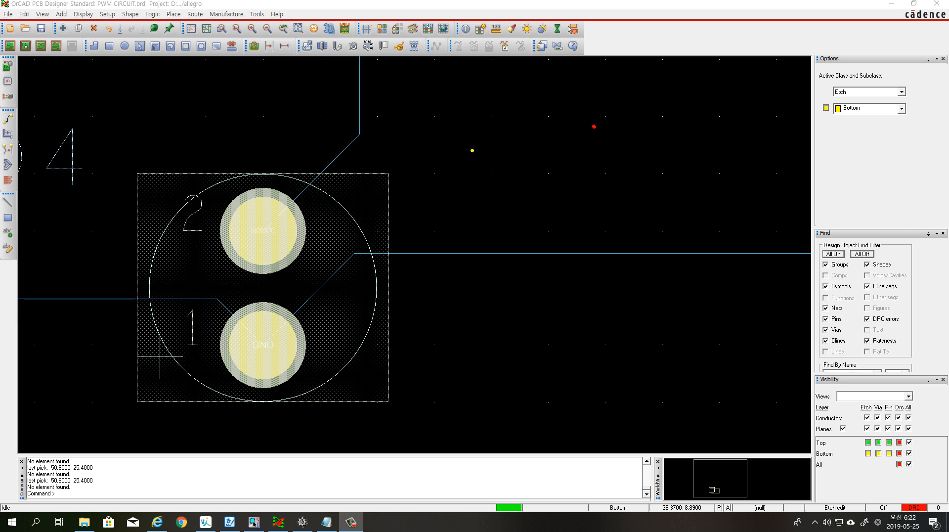
pyautogui.moveTo(495, 156)
pyautogui.mouseDown()
pyautogui.moveTo(537, 156)
pyautogui.moveTo(537, 142)
pyautogui.moveTo(567, 146)
pyautogui.moveTo(568, 171)
pyautogui.moveTo(630, 155)
pyautogui.mouseUp()
pyautogui.moveTo(560, 132); pyautogui.dragTo(577, 121)
pyautogui.moveTo(570, 120); pyautogui.dragTo(590, 134)
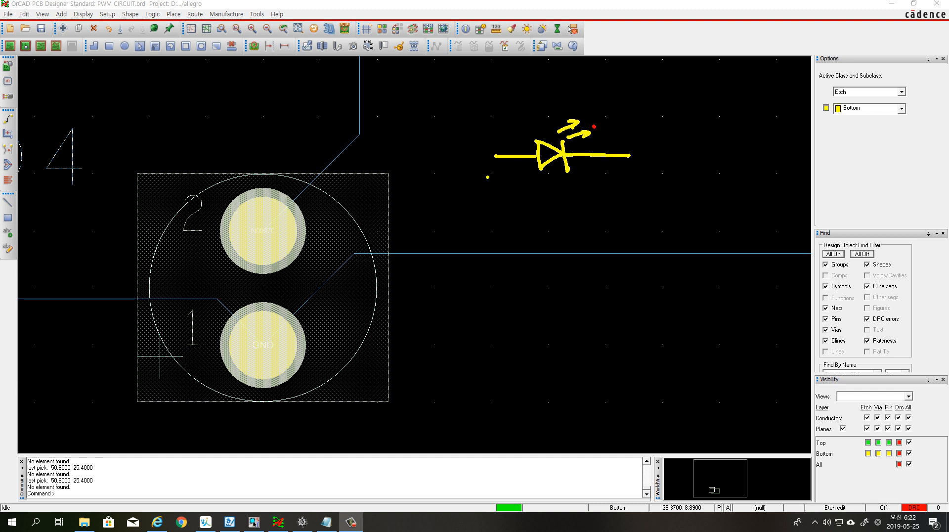
pyautogui.moveTo(493, 185); pyautogui.dragTo(507, 177)
pyautogui.moveTo(604, 169); pyautogui.dragTo(604, 185)
pyautogui.moveTo(616, 170)
pyautogui.mouseDown()
pyautogui.moveTo(608, 177)
pyautogui.moveTo(618, 182)
pyautogui.mouseUp()
pyautogui.moveTo(555, 200)
pyautogui.mouseDown()
pyautogui.moveTo(556, 215)
pyautogui.moveTo(565, 207)
pyautogui.moveTo(536, 246)
pyautogui.moveTo(627, 240)
pyautogui.mouseUp()
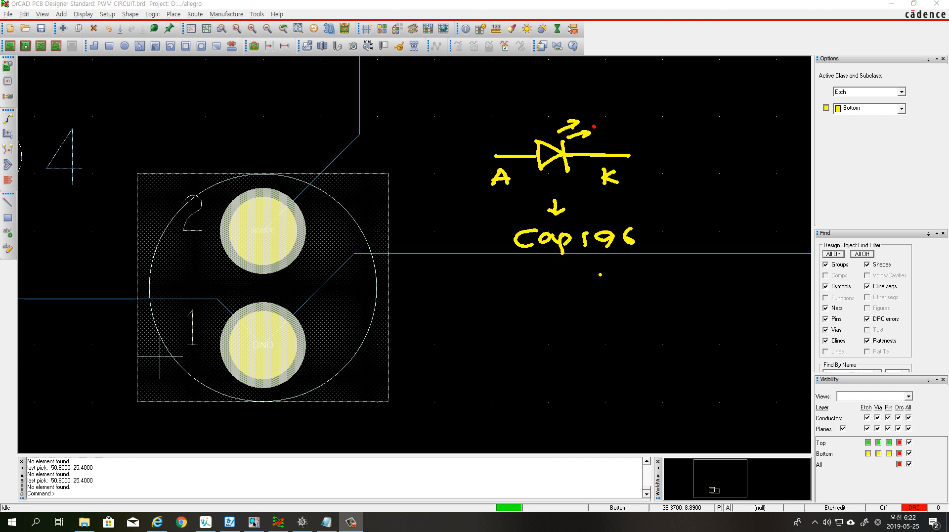
pyautogui.moveTo(580, 255); pyautogui.dragTo(651, 256)
pyautogui.moveTo(307, 232); pyautogui.dragTo(461, 232)
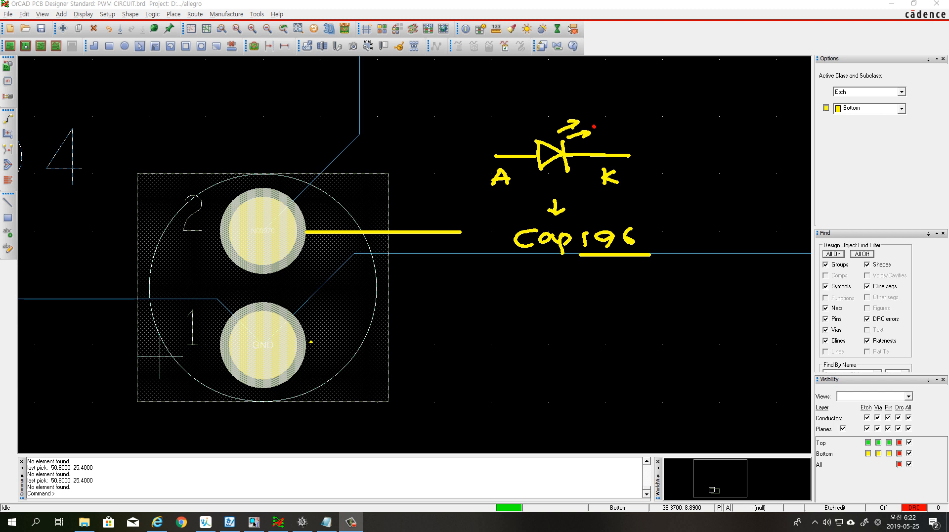
pyautogui.moveTo(313, 350); pyautogui.dragTo(474, 350)
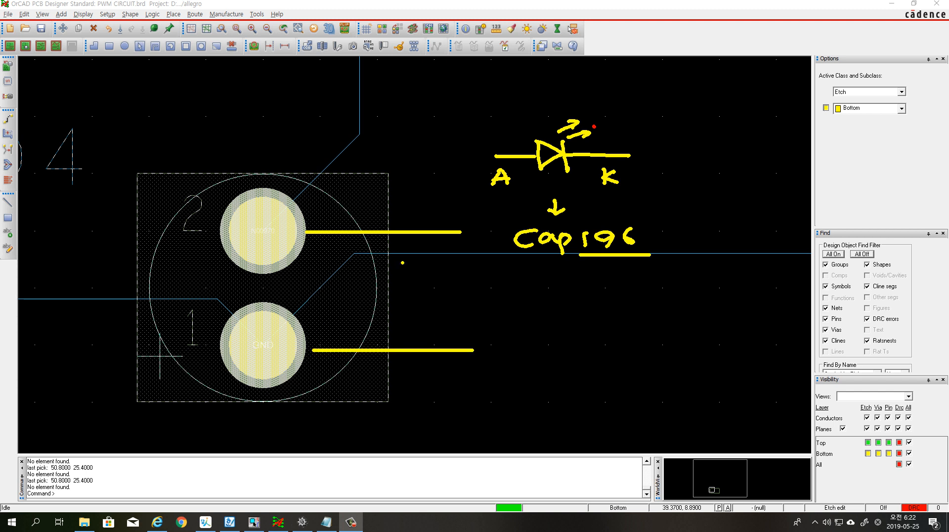
pyautogui.moveTo(430, 241)
pyautogui.mouseDown()
pyautogui.moveTo(432, 340)
pyautogui.moveTo(445, 320)
pyautogui.mouseUp()
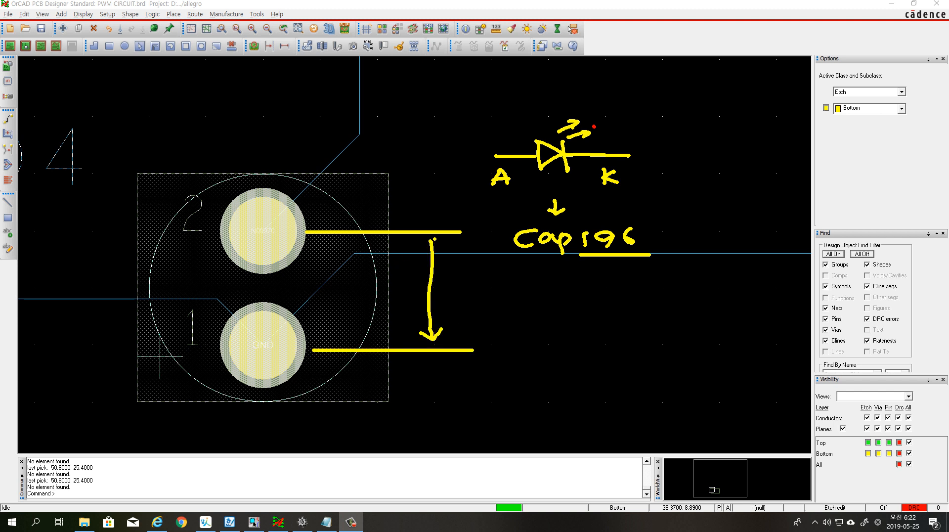
pyautogui.moveTo(420, 250); pyautogui.dragTo(448, 251)
pyautogui.moveTo(443, 288); pyautogui.dragTo(445, 303)
pyautogui.moveTo(472, 291)
pyautogui.mouseDown()
pyautogui.moveTo(459, 293)
pyautogui.moveTo(466, 302)
pyautogui.mouseUp()
pyautogui.moveTo(488, 285); pyautogui.dragTo(489, 298)
pyautogui.moveTo(501, 296); pyautogui.dragTo(527, 299)
pyautogui.moveTo(535, 297); pyautogui.dragTo(590, 298)
pyautogui.click(536, 290)
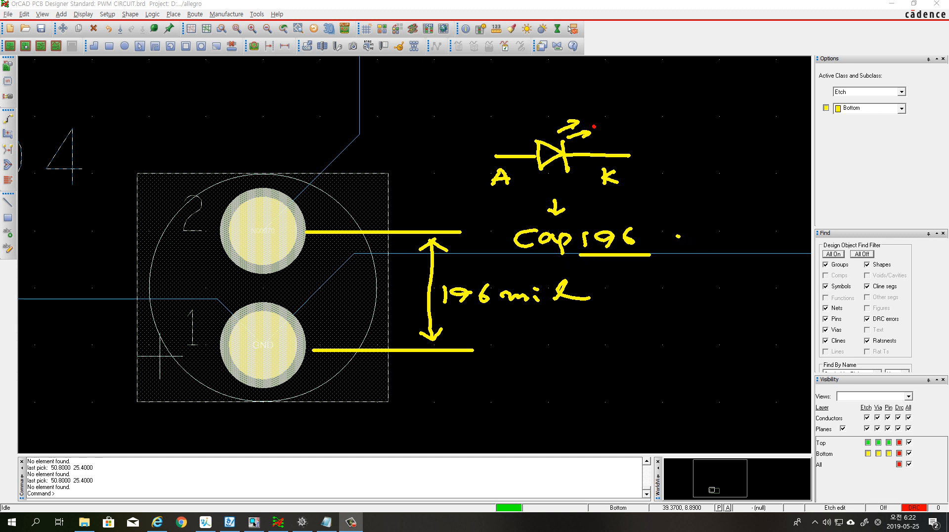
pyautogui.moveTo(678, 236); pyautogui.dragTo(705, 236)
pyautogui.moveTo(696, 230)
pyautogui.mouseDown()
pyautogui.moveTo(697, 244)
pyautogui.moveTo(758, 245)
pyautogui.moveTo(755, 267)
pyautogui.mouseUp()
pyautogui.click(773, 243)
pyautogui.moveTo(756, 238)
pyautogui.mouseDown()
pyautogui.moveTo(770, 244)
pyautogui.moveTo(777, 267)
pyautogui.mouseUp()
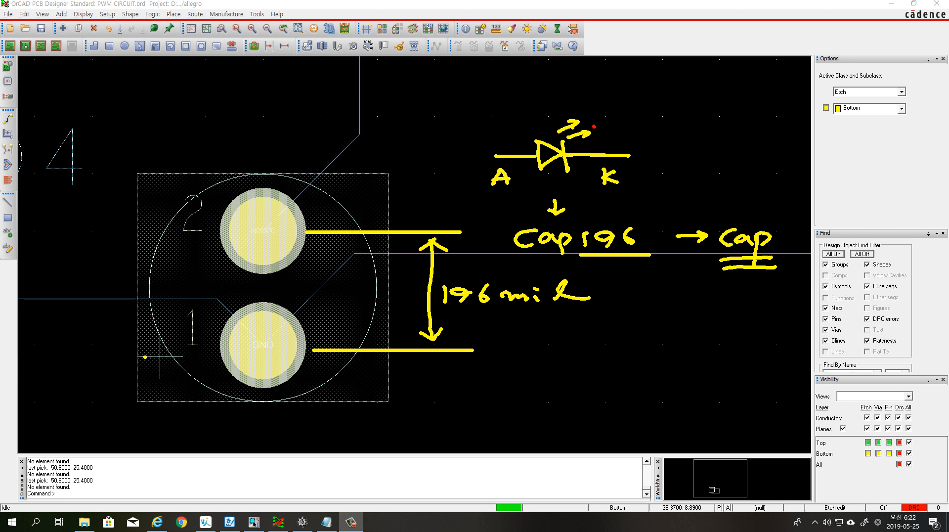
pyautogui.moveTo(141, 355)
pyautogui.mouseDown()
pyautogui.moveTo(182, 355)
pyautogui.moveTo(159, 380)
pyautogui.mouseUp()
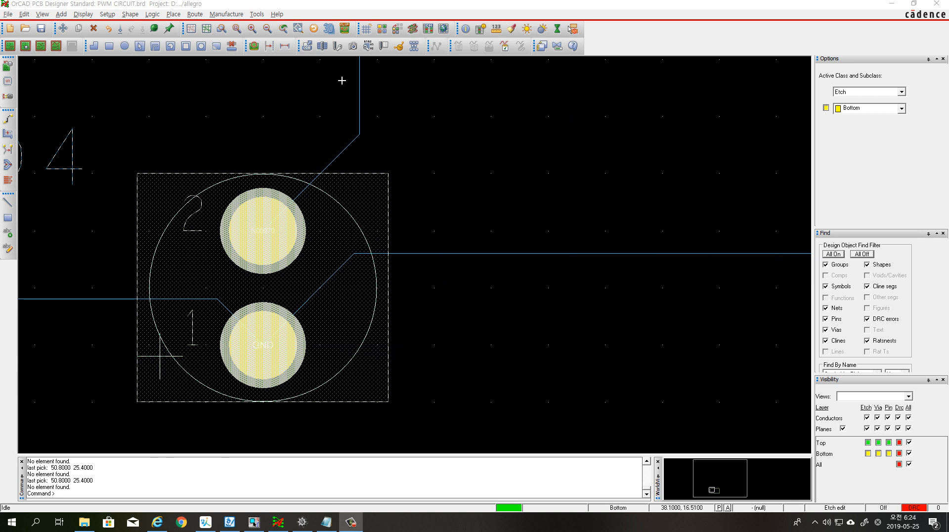
# Switch to OrCAD Capture and open LED D4 from schematic PAGE1 for part editing
pyautogui.scroll(-4, 377, 97)
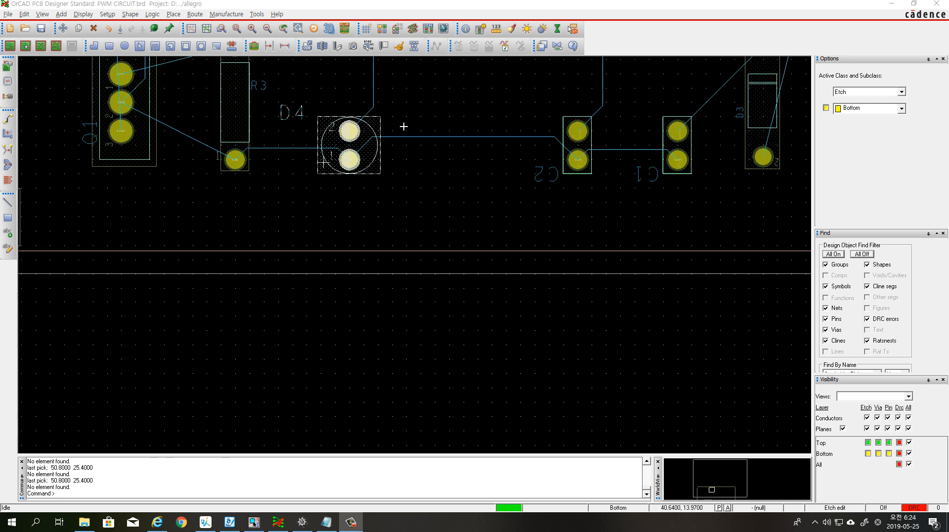
pyautogui.click(238, 29)
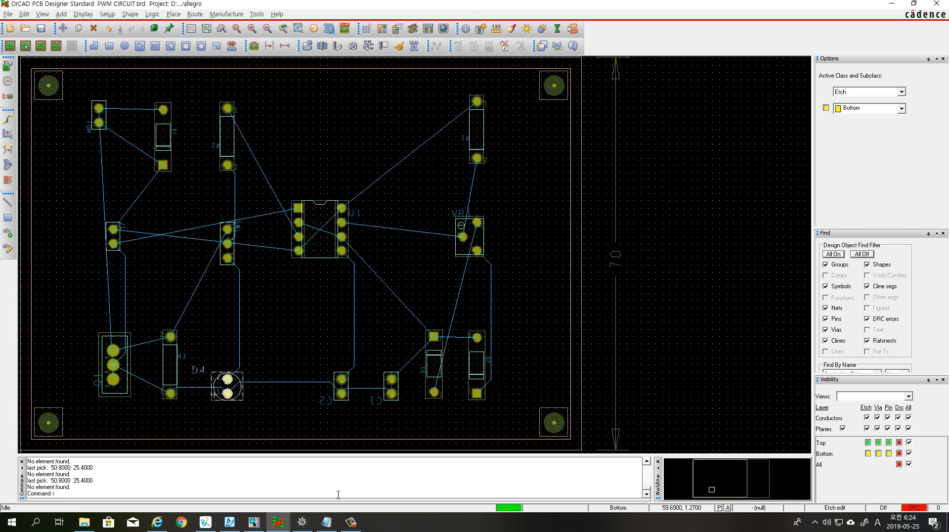
pyautogui.click(254, 522)
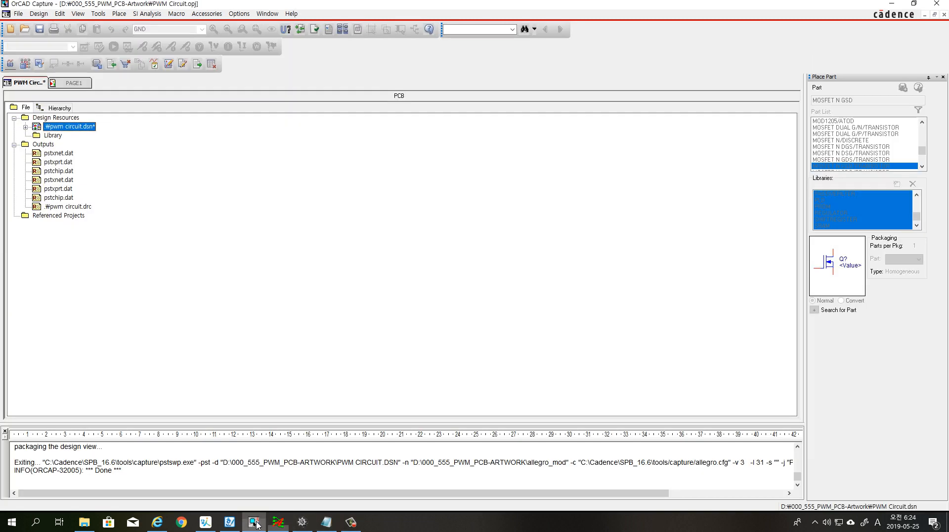
pyautogui.click(80, 84)
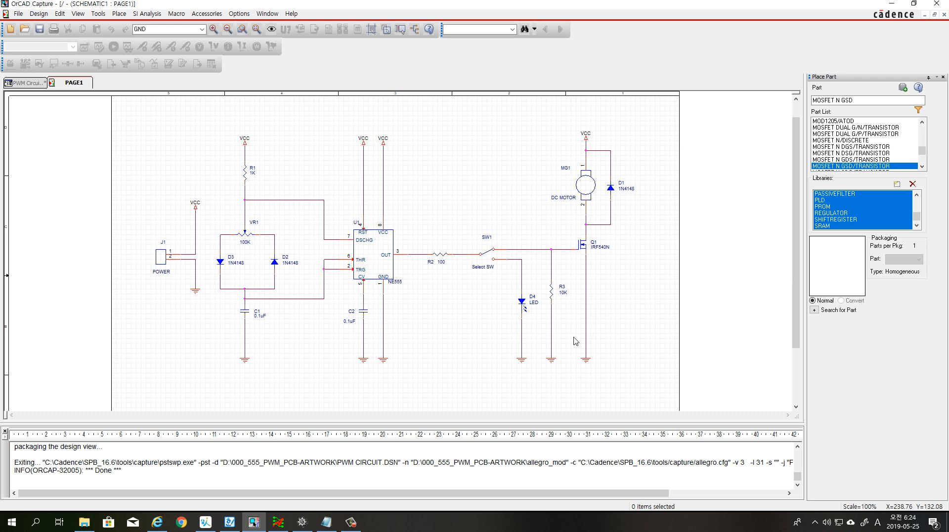
pyautogui.click(523, 306)
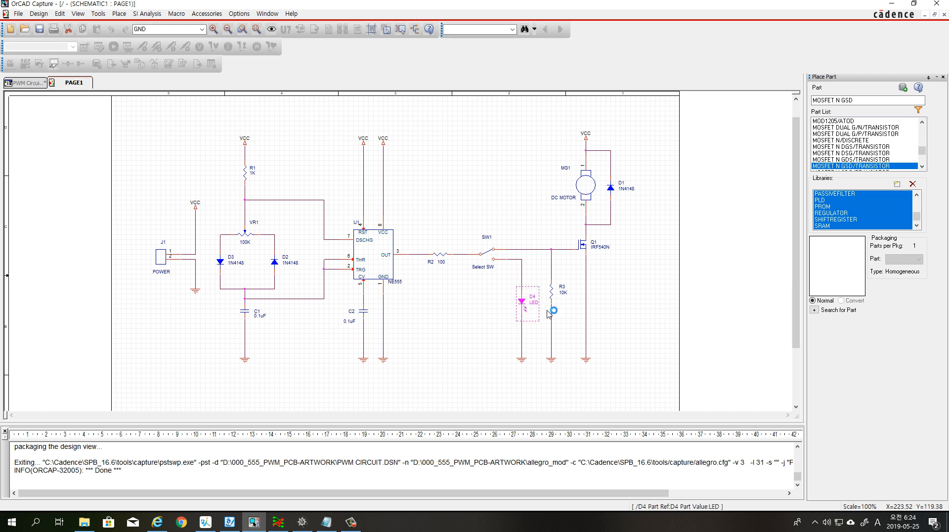
pyautogui.rightClick(522, 307)
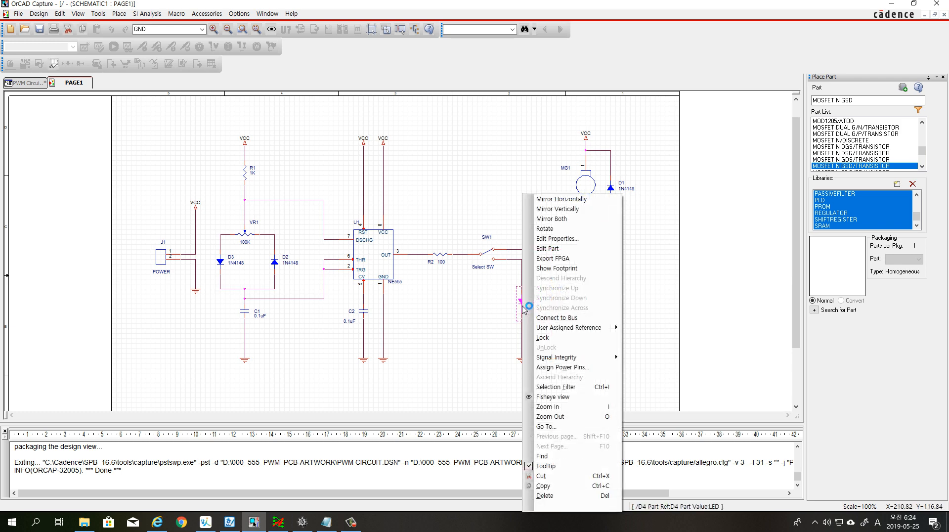
pyautogui.click(564, 248)
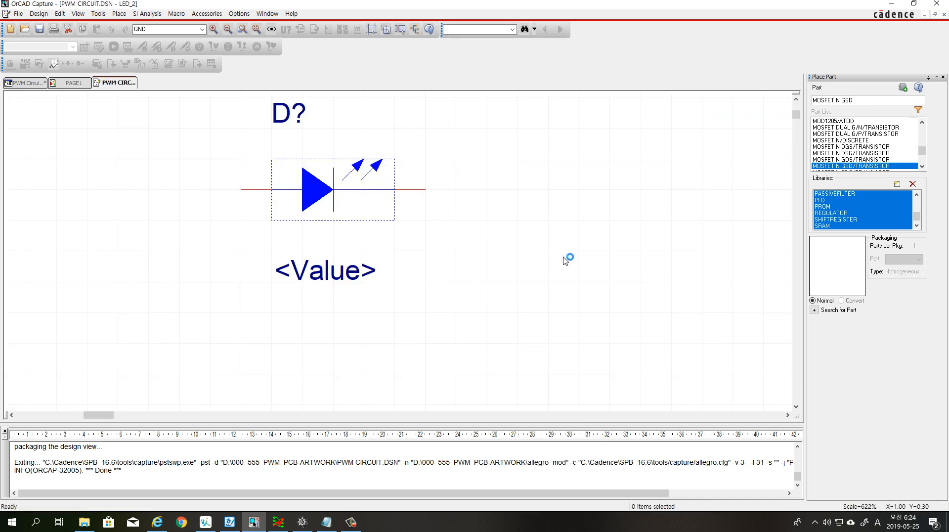
# Check the pin names and numbers of the LED's anode and cathode pins without changing them
pyautogui.doubleClick(254, 192)
pyautogui.click(413, 255)
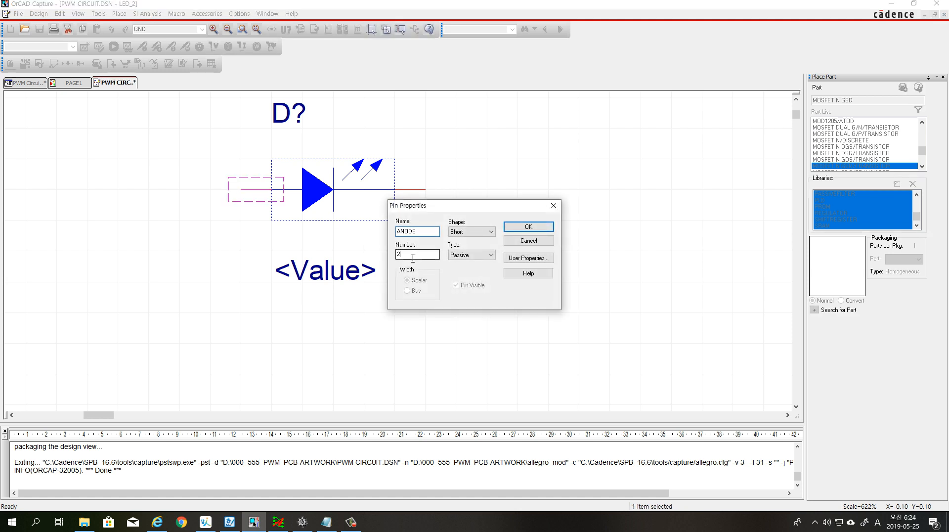
pyautogui.click(554, 205)
pyautogui.click(419, 194)
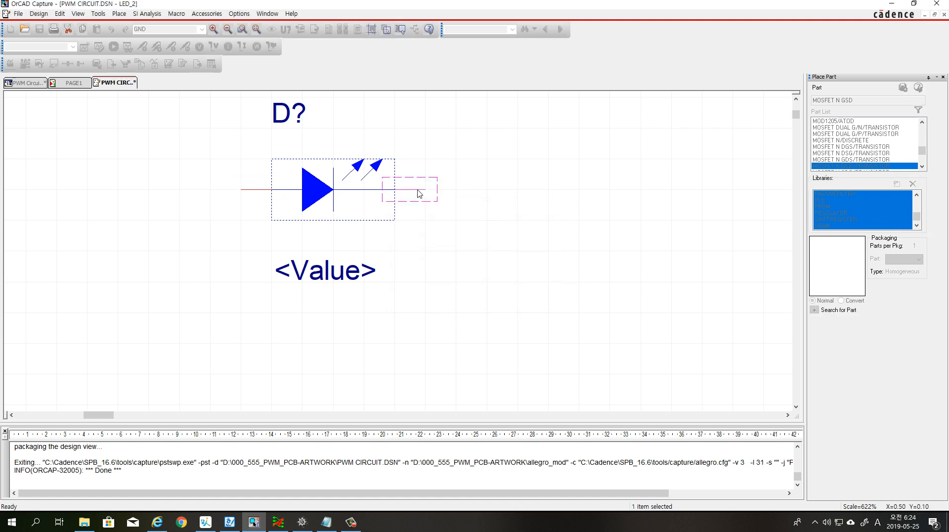
pyautogui.doubleClick(419, 193)
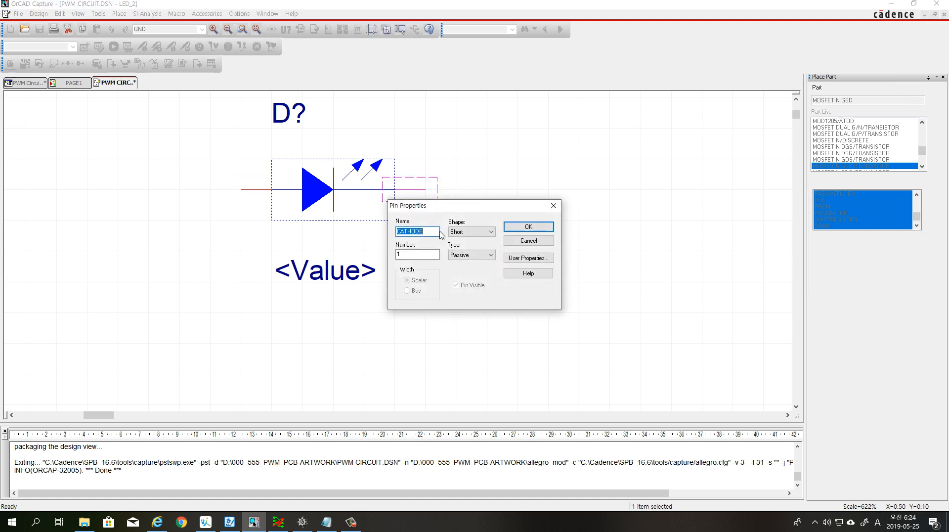
pyautogui.click(554, 206)
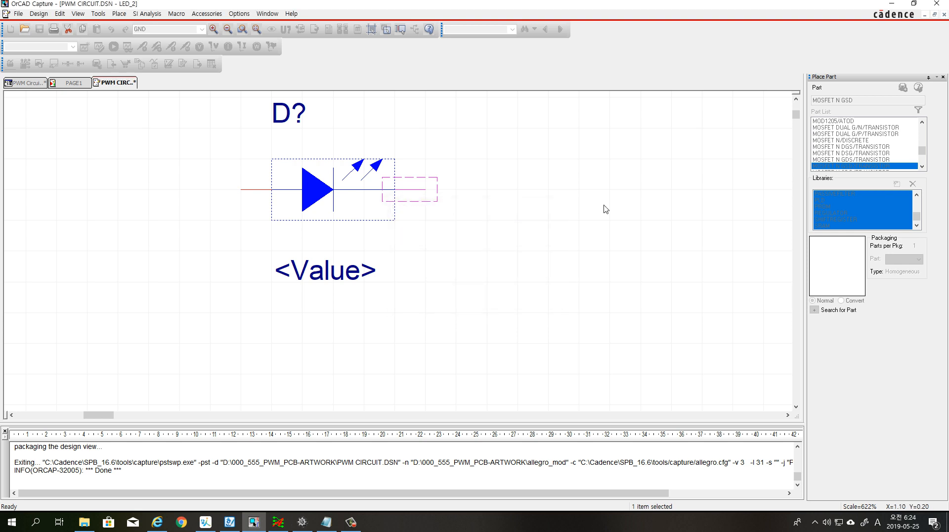
pyautogui.click(525, 188)
pyautogui.moveTo(434, 172); pyautogui.dragTo(423, 180)
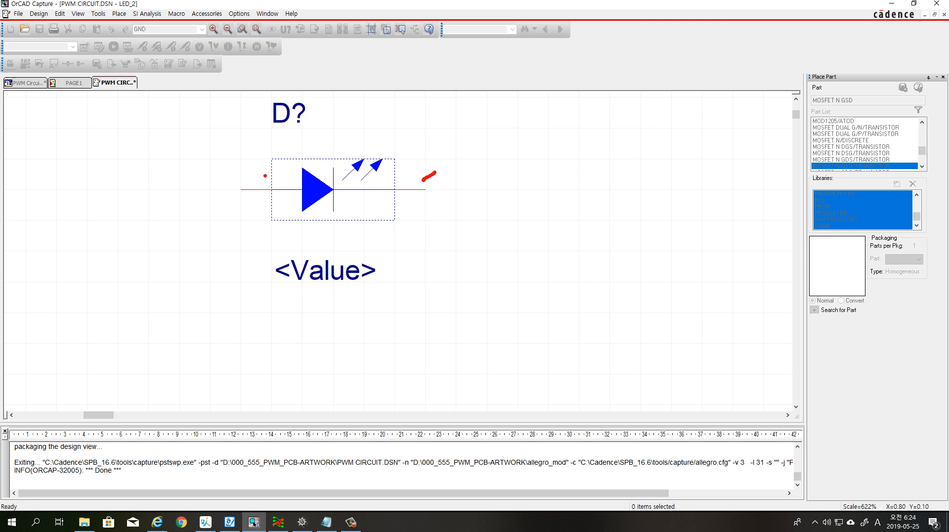
pyautogui.moveTo(236, 171); pyautogui.dragTo(250, 177)
pyautogui.moveTo(448, 177); pyautogui.dragTo(507, 179)
pyautogui.moveTo(221, 173); pyautogui.dragTo(163, 182)
pyautogui.click(170, 186)
pyautogui.press('Escape')
# Set the LED's cathode pin number to 2 and its anode pin number to 1
pyautogui.doubleClick(417, 192)
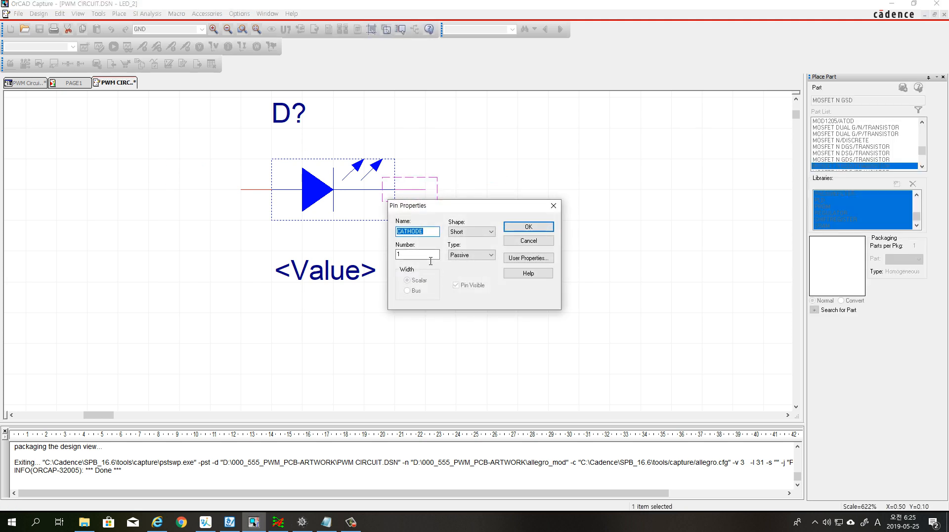
pyautogui.press('Tab')
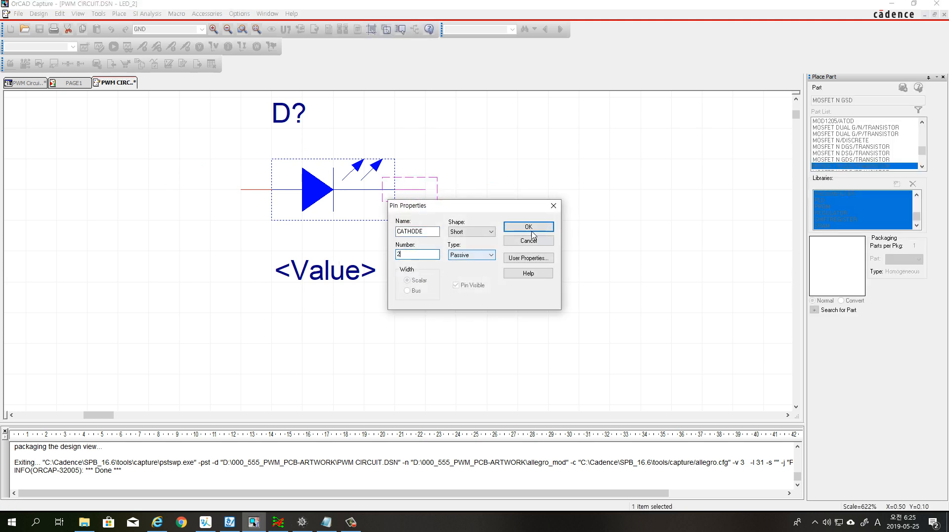
pyautogui.click(538, 227)
pyautogui.doubleClick(248, 192)
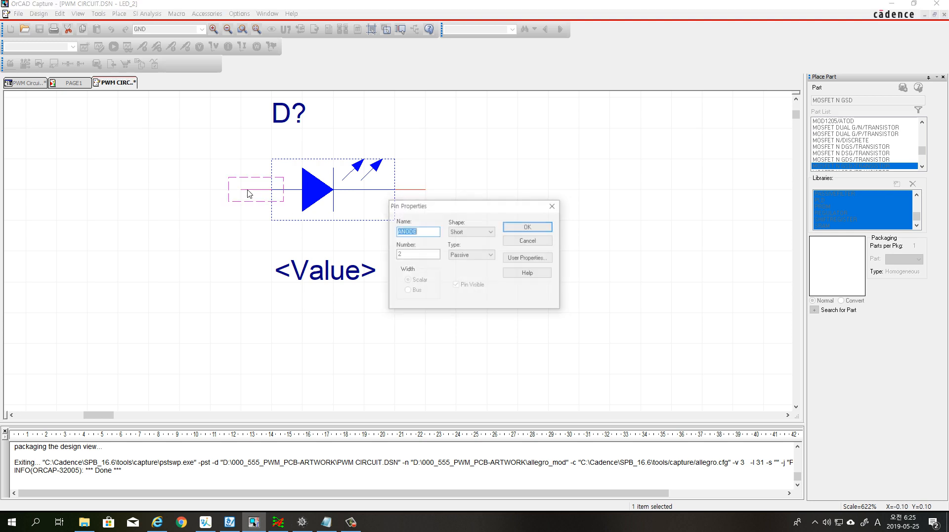
pyautogui.press('Tab')
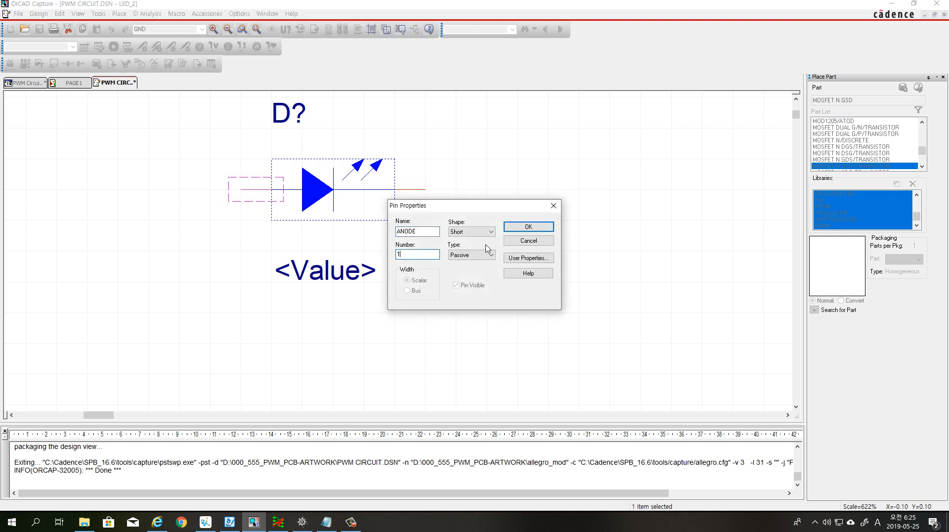
pyautogui.click(524, 228)
pyautogui.click(496, 183)
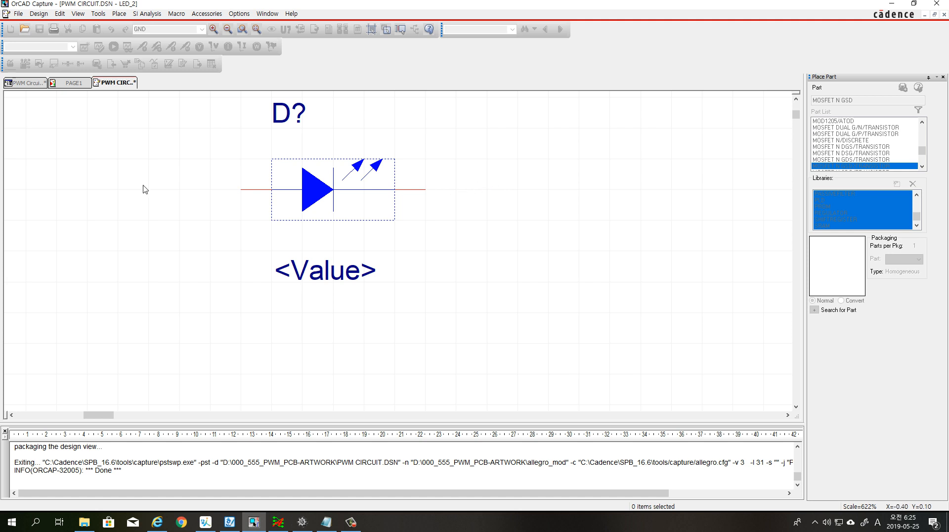
# Close the LED part editor and apply the pin number changes to the schematic
pyautogui.rightClick(118, 87)
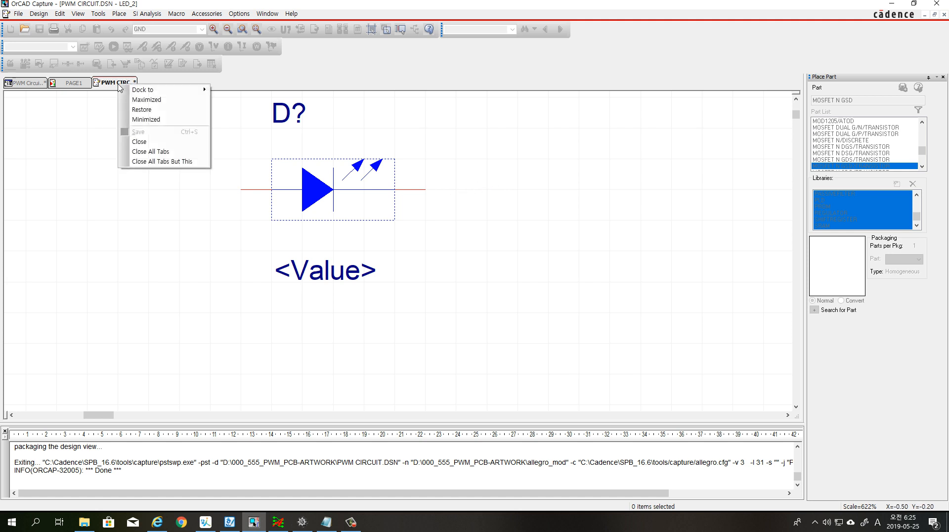
pyautogui.click(148, 142)
pyautogui.click(379, 275)
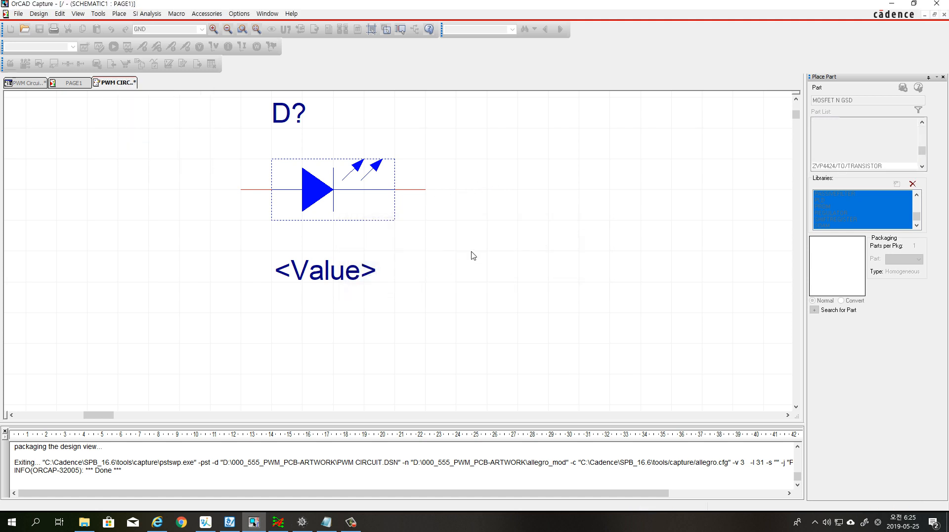
# Create the PCB Editor netlist for the PWM circuit design in the allegro_mod directory, without creating or updating a board
pyautogui.click(20, 83)
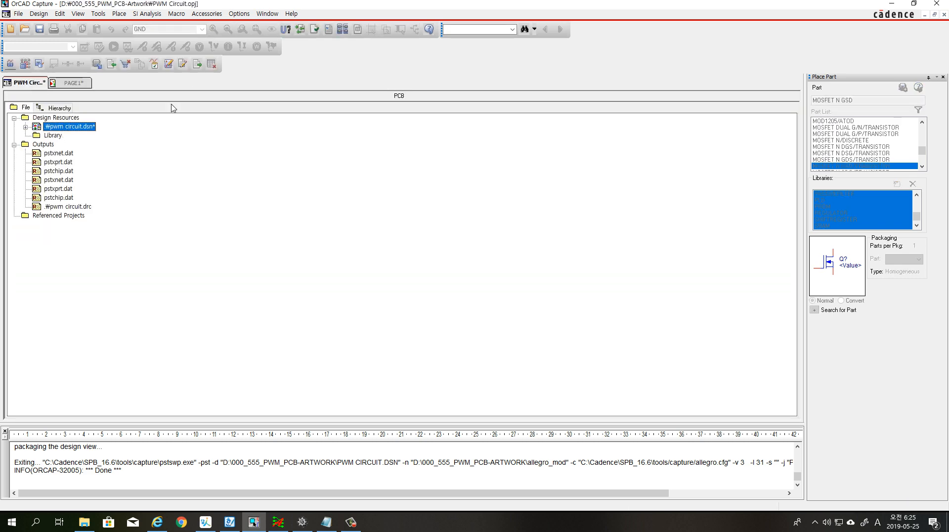
pyautogui.click(329, 31)
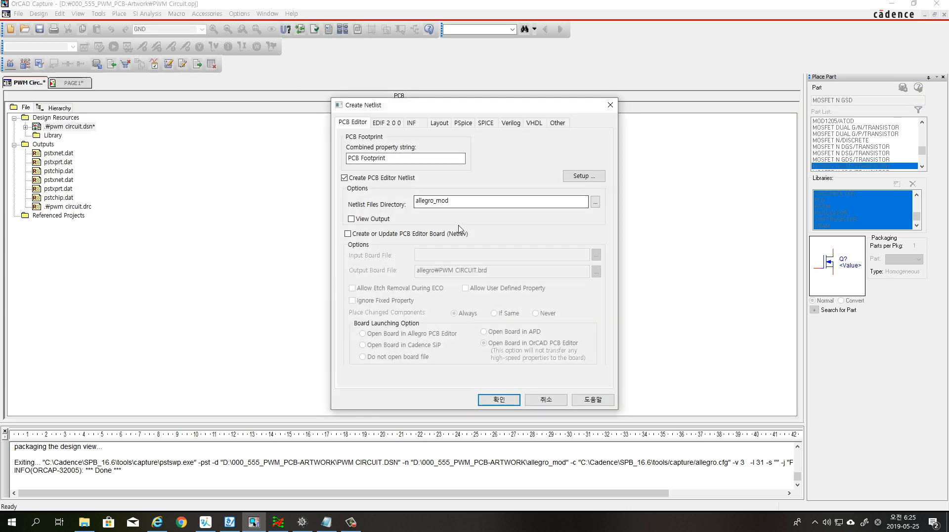
pyautogui.click(349, 235)
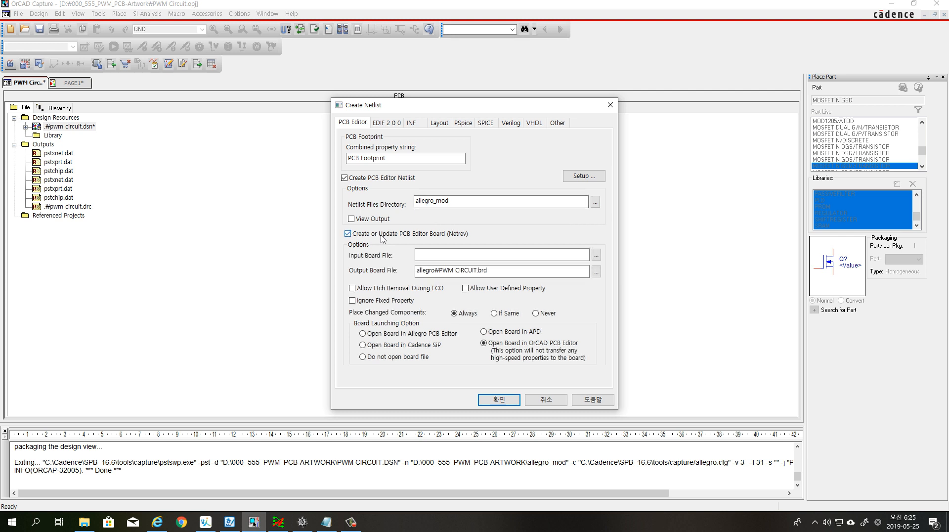
pyautogui.click(348, 234)
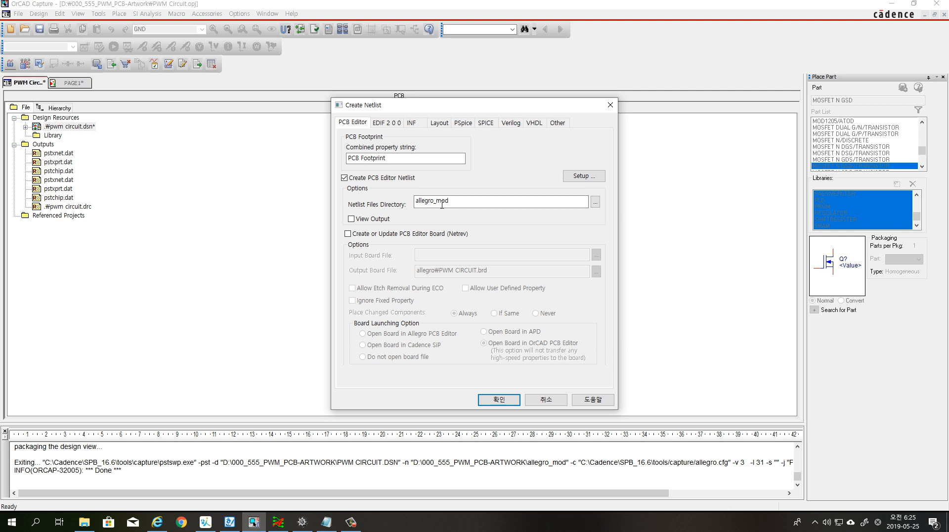
pyautogui.click(453, 204)
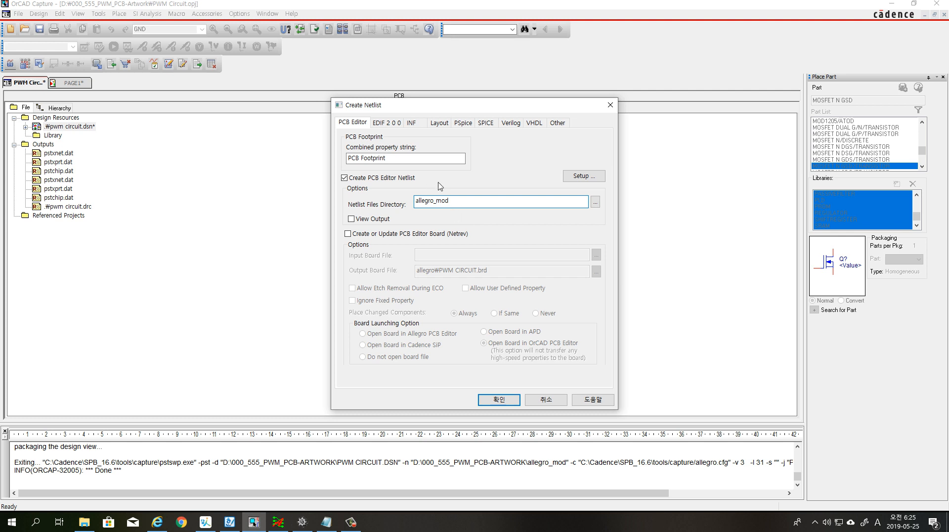
pyautogui.click(496, 395)
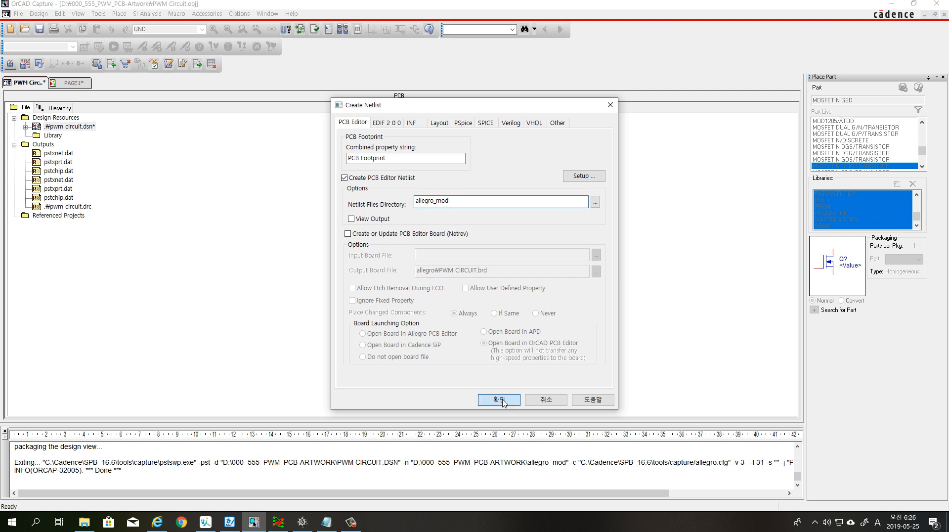
pyautogui.click(503, 281)
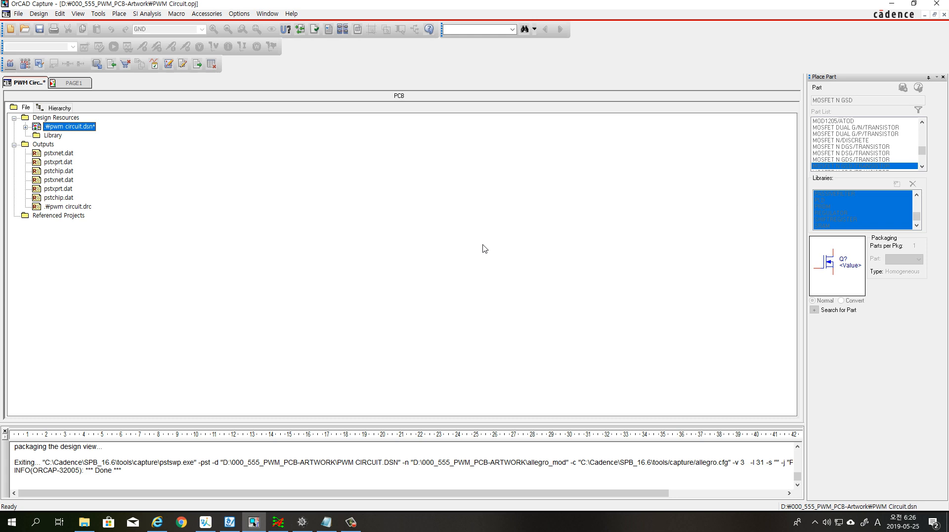
# Switch to OrCAD PCB Designer and open the Import Logic settings for the PWM CIRCUIT board
pyautogui.click(898, 5)
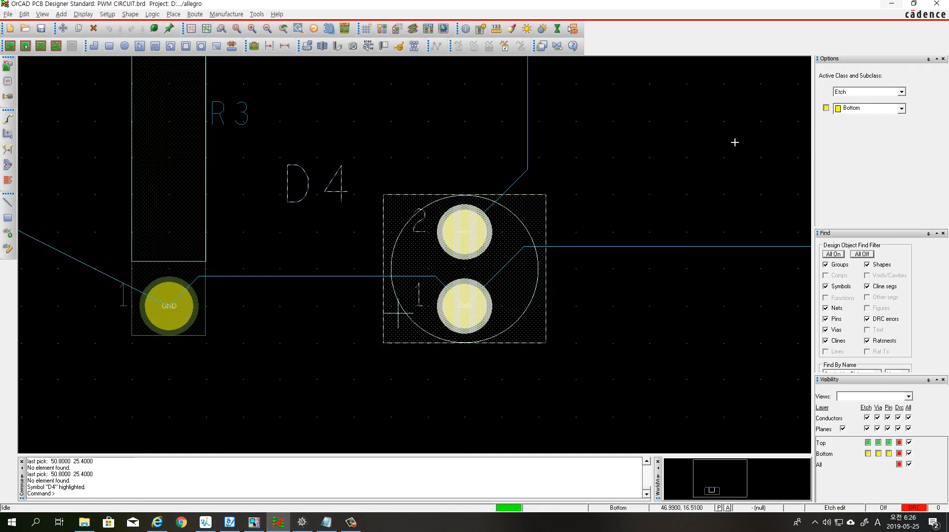
pyautogui.click(237, 29)
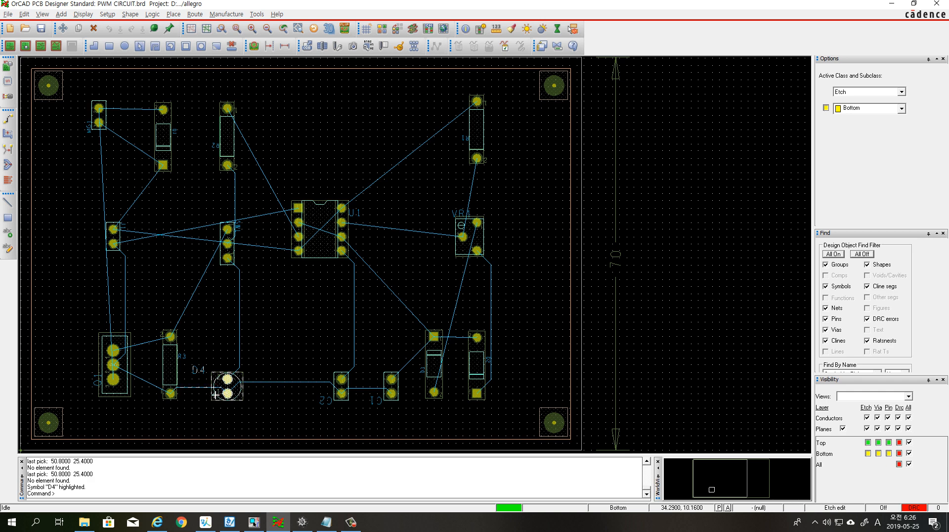
pyautogui.scroll(3, 228, 393)
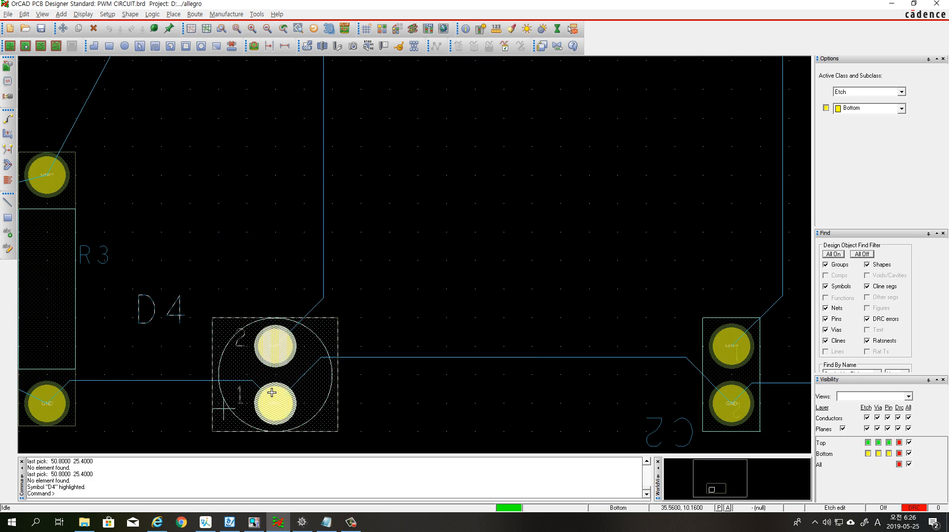
pyautogui.scroll(-3, 276, 399)
pyautogui.scroll(3, 277, 396)
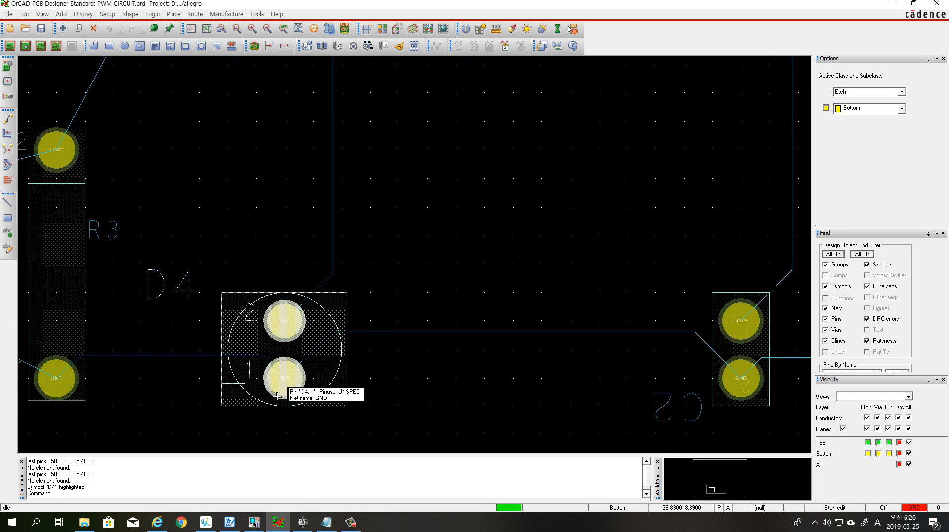
pyautogui.click(9, 13)
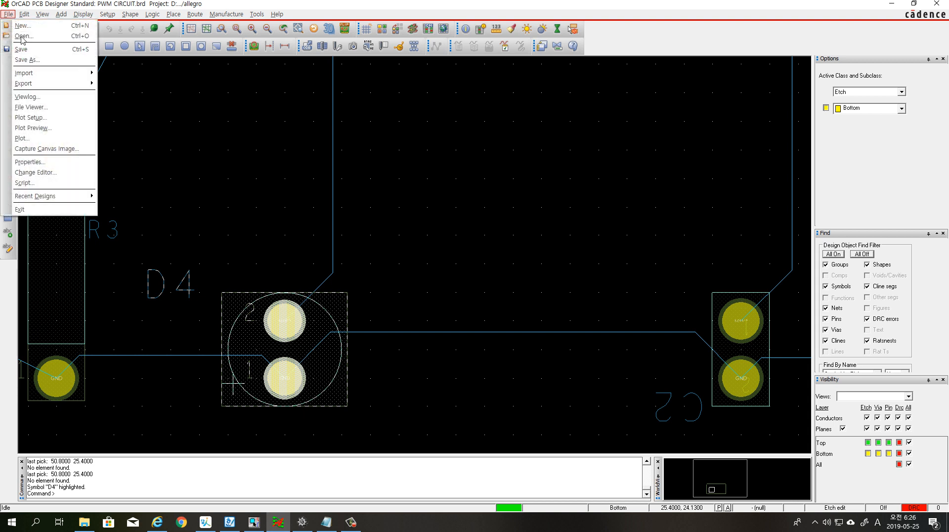
pyautogui.moveTo(44, 73)
pyautogui.click(132, 75)
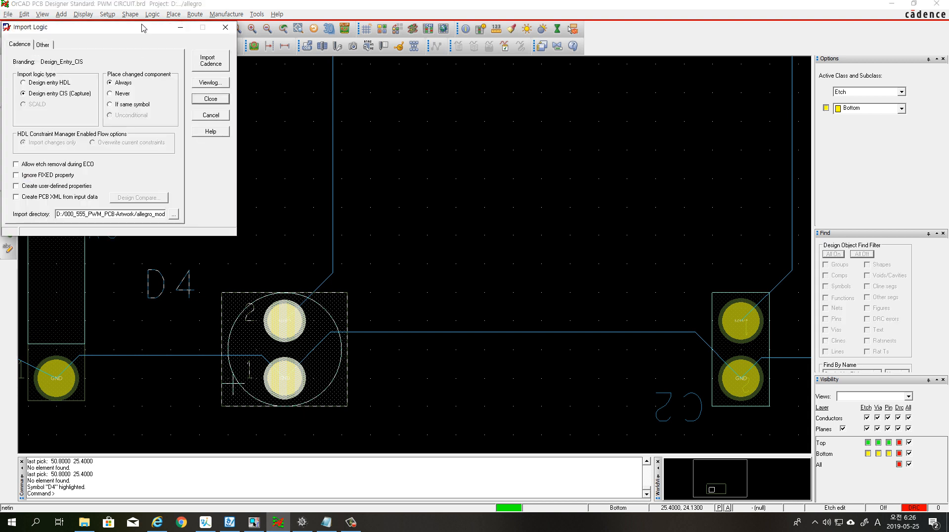
pyautogui.moveTo(141, 31); pyautogui.dragTo(321, 63)
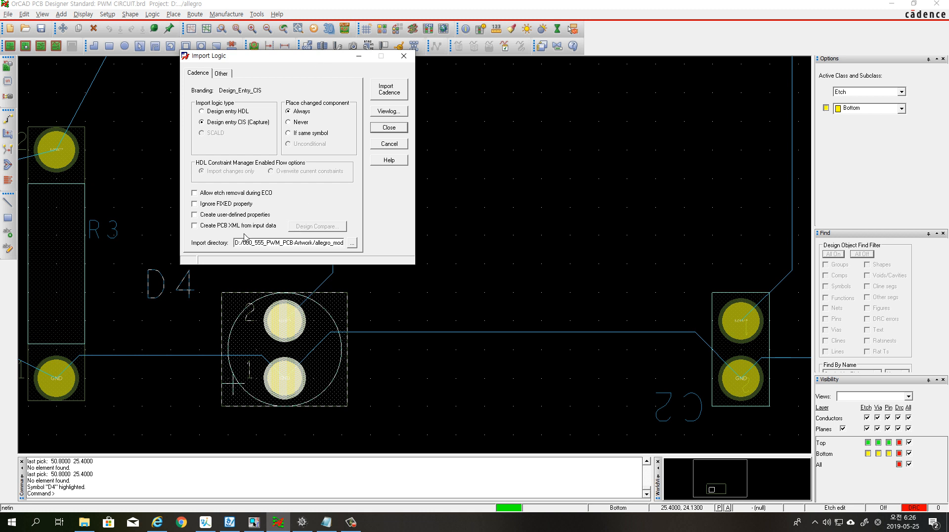
# Set the logic import directory to D:/000_555_PWM_PCB-Artwork/allegro
pyautogui.click(350, 244)
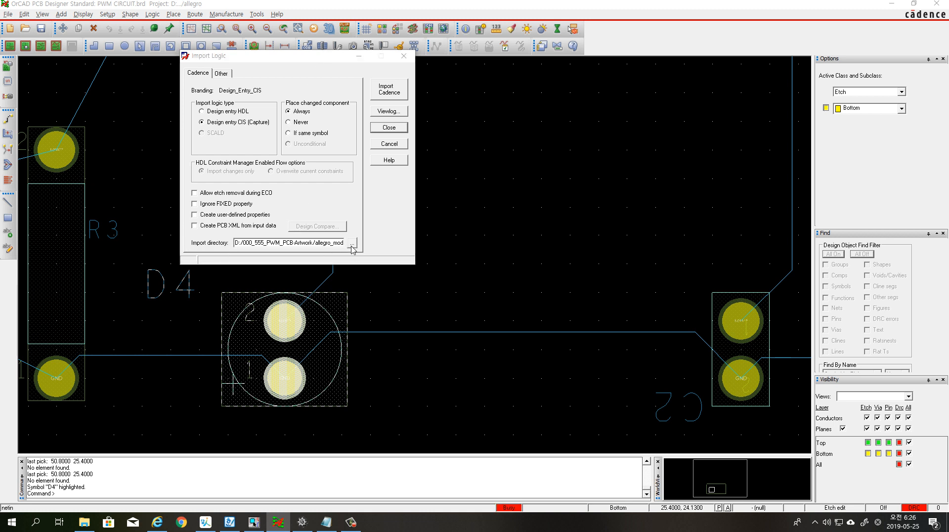
pyautogui.click(487, 182)
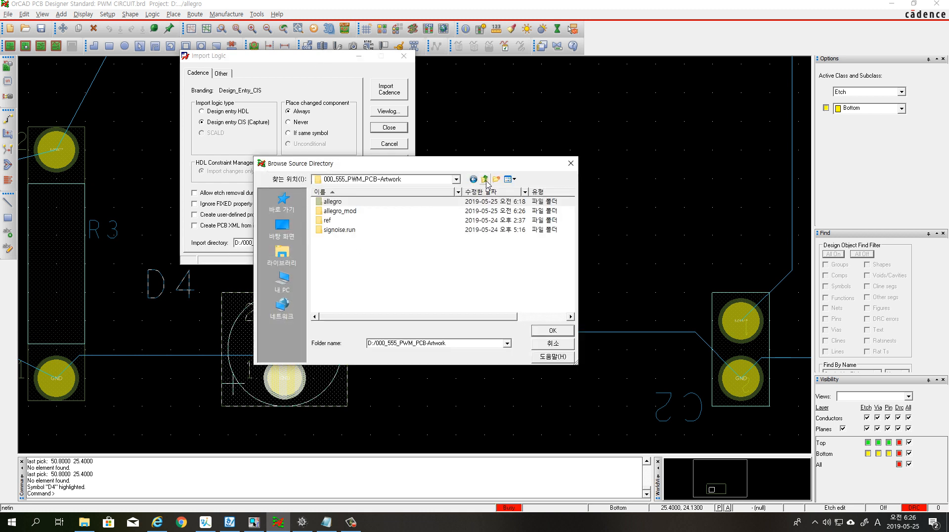
pyautogui.doubleClick(356, 203)
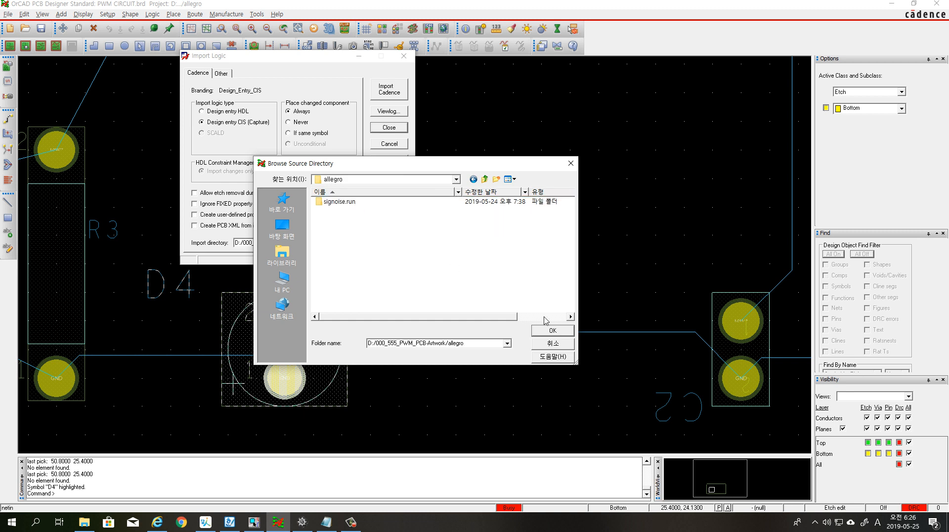
pyautogui.click(553, 330)
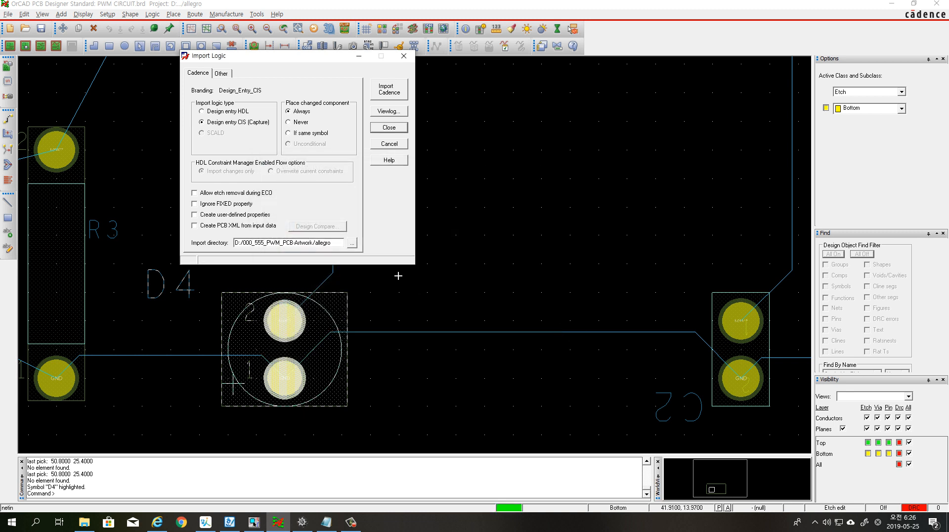
# Set the import directory to D:/000_555_PWM_PCB-Artwork/allegro_mod and import the Cadence logic into the board
pyautogui.click(352, 243)
pyautogui.click(485, 180)
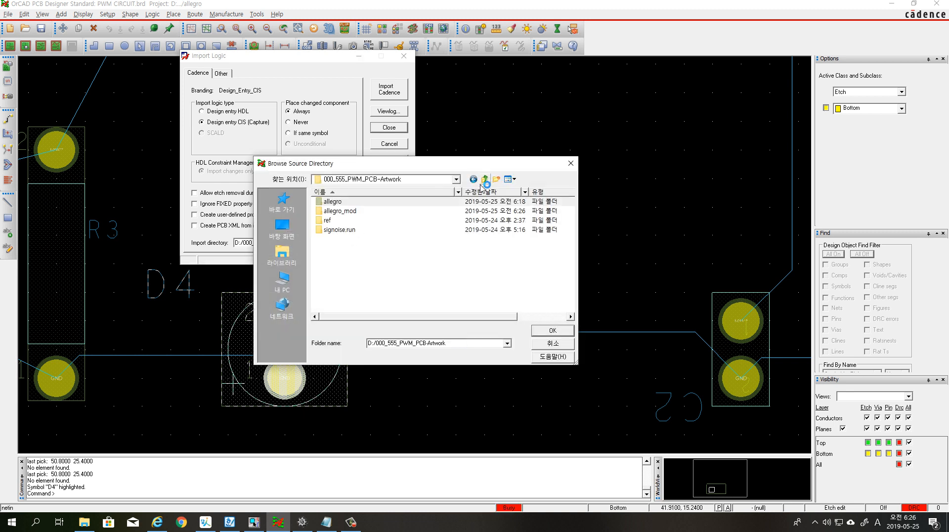
pyautogui.click(355, 213)
pyautogui.doubleClick(367, 216)
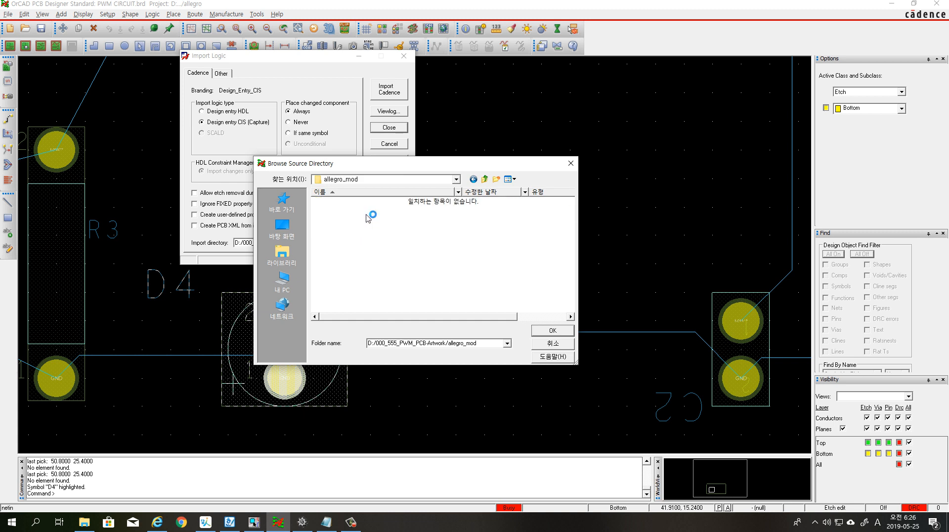
pyautogui.click(553, 331)
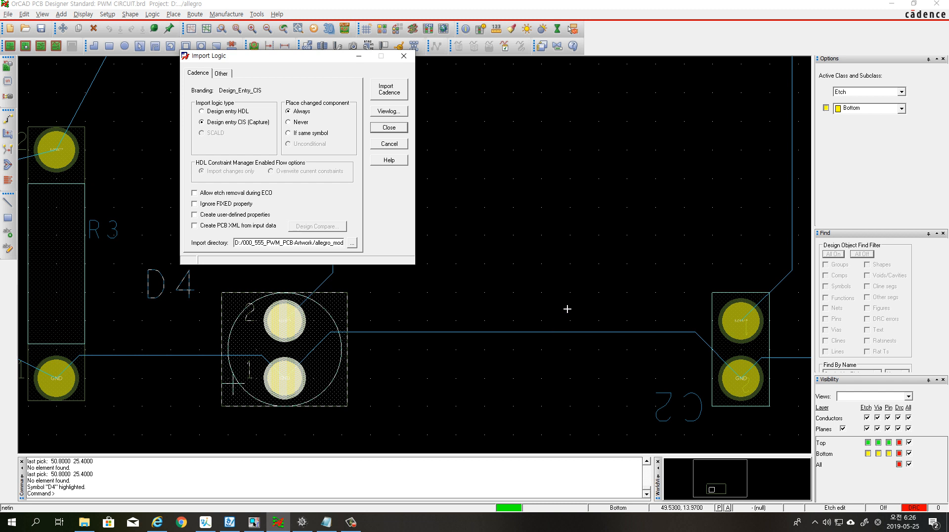
pyautogui.click(400, 93)
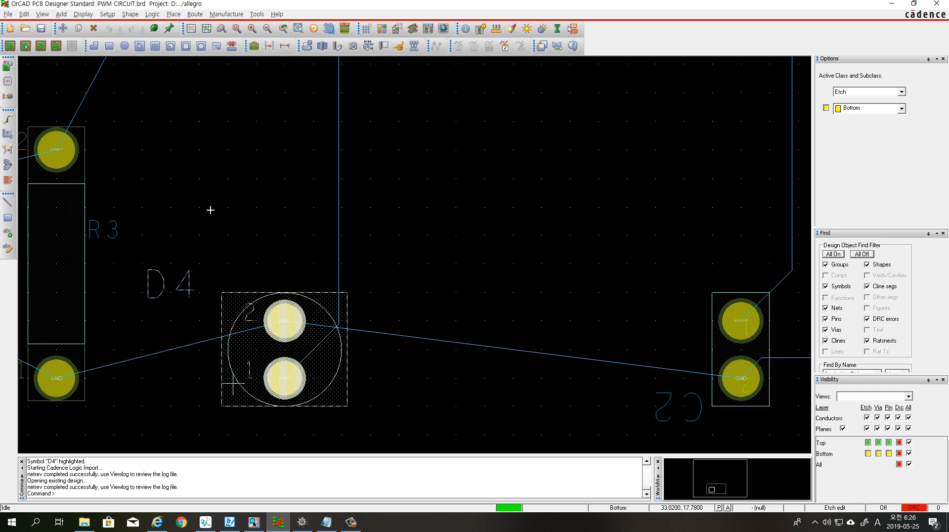
# Rotate LED D4 by 180 degrees and place it back between R3 and C2, aligned with C2's pads
pyautogui.rightClick(229, 185)
pyautogui.click(235, 140)
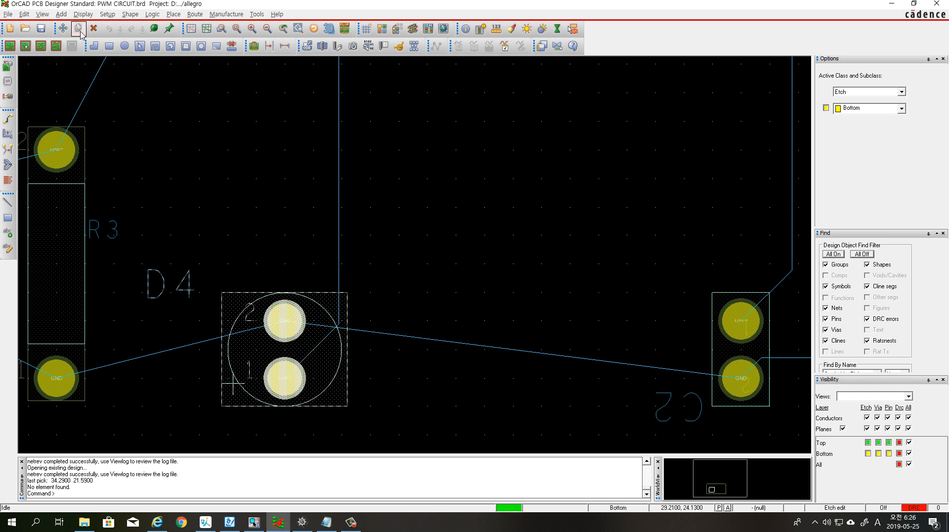
pyautogui.click(62, 28)
pyautogui.click(294, 332)
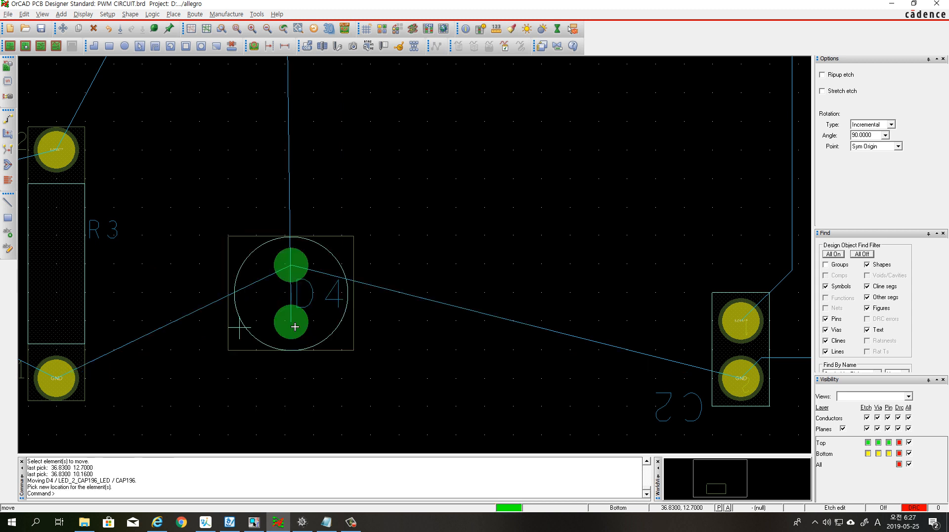
pyautogui.rightClick(301, 367)
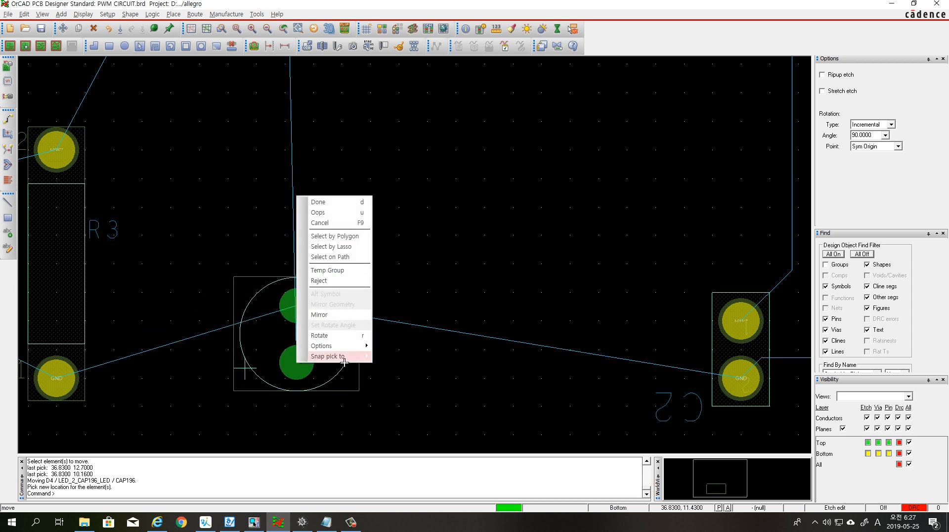
pyautogui.click(316, 336)
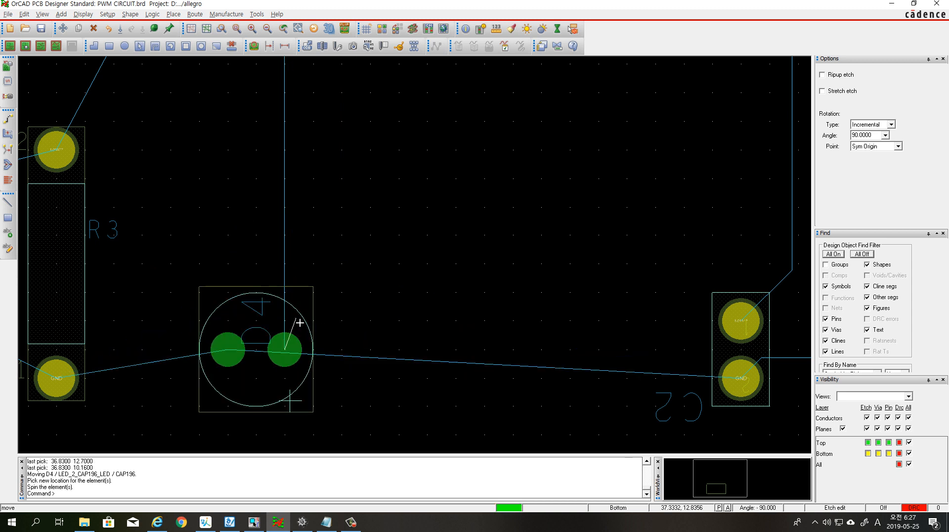
pyautogui.click(275, 339)
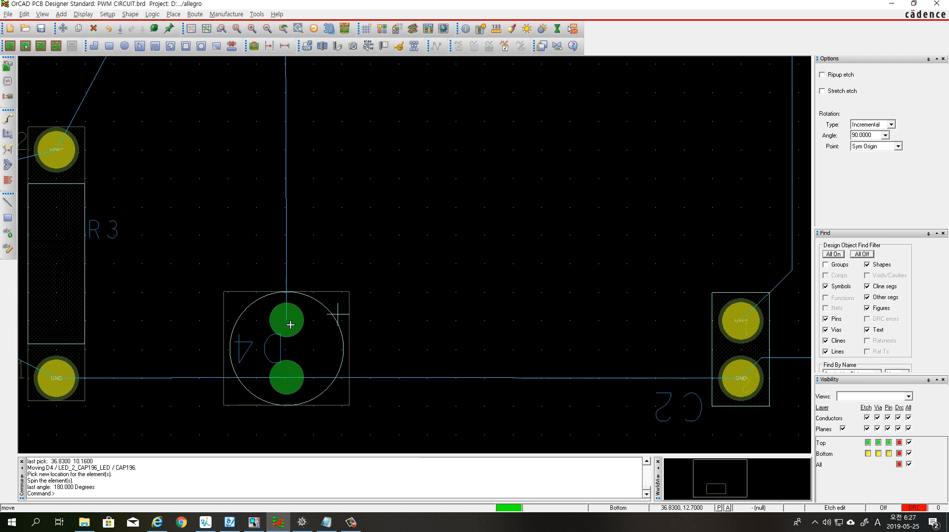
pyautogui.click(290, 324)
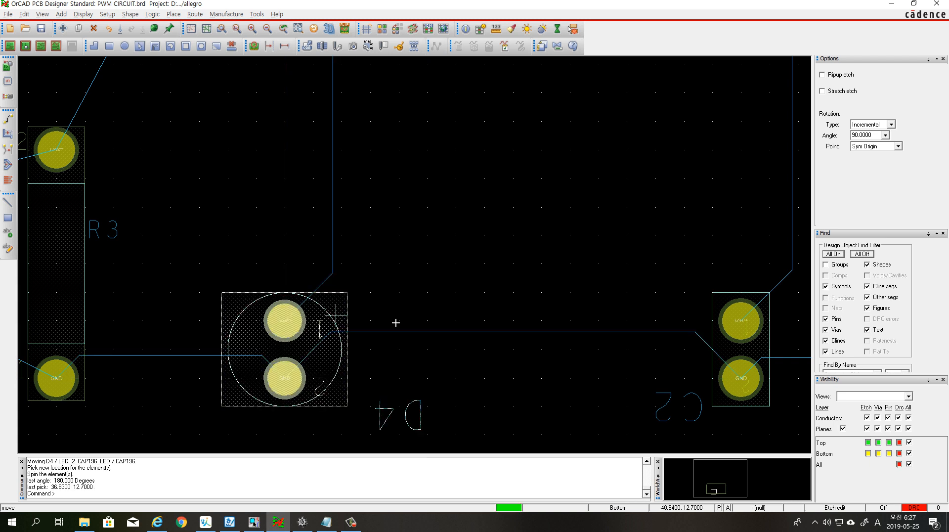
pyautogui.rightClick(489, 249)
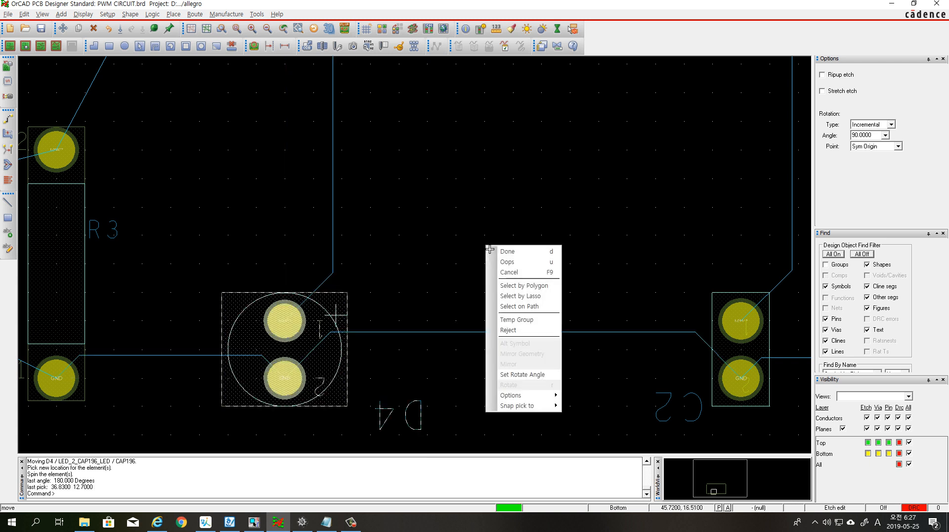
pyautogui.click(501, 253)
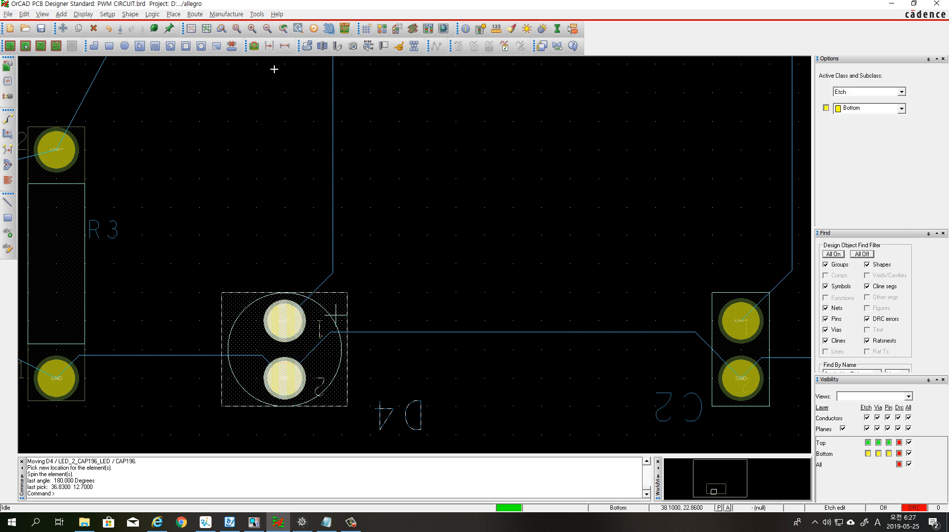
# Review the Non-Etch, TOP and BOTTOM grid spacings in the board's grid definition
pyautogui.click(237, 28)
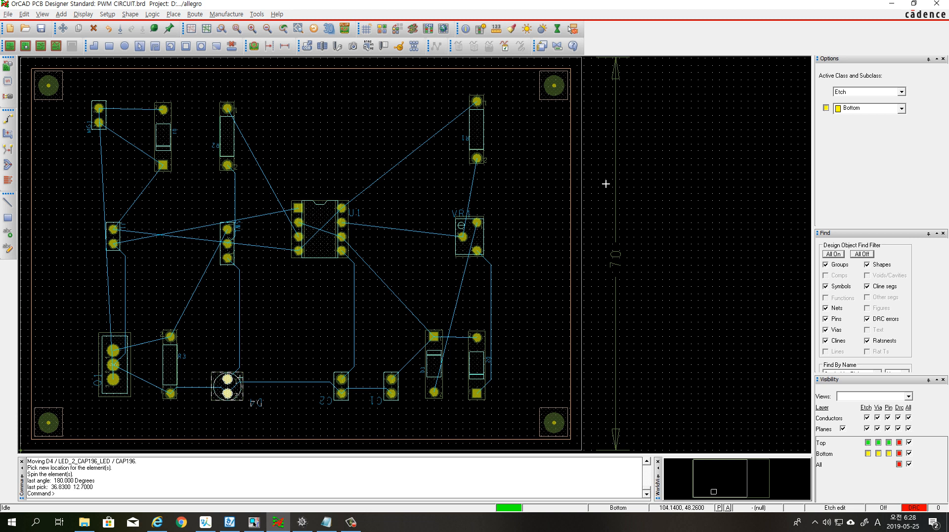
pyautogui.click(108, 14)
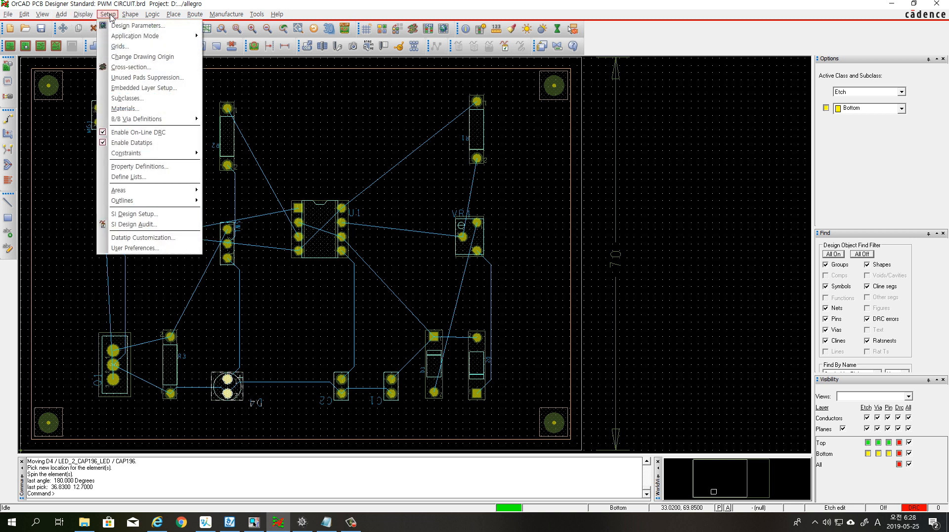
pyautogui.click(119, 46)
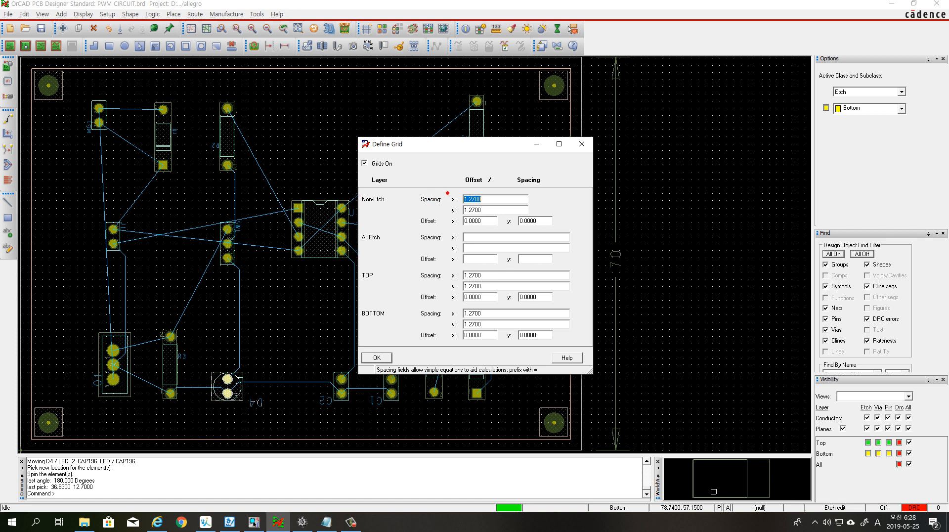
pyautogui.moveTo(448, 192); pyautogui.dragTo(487, 216)
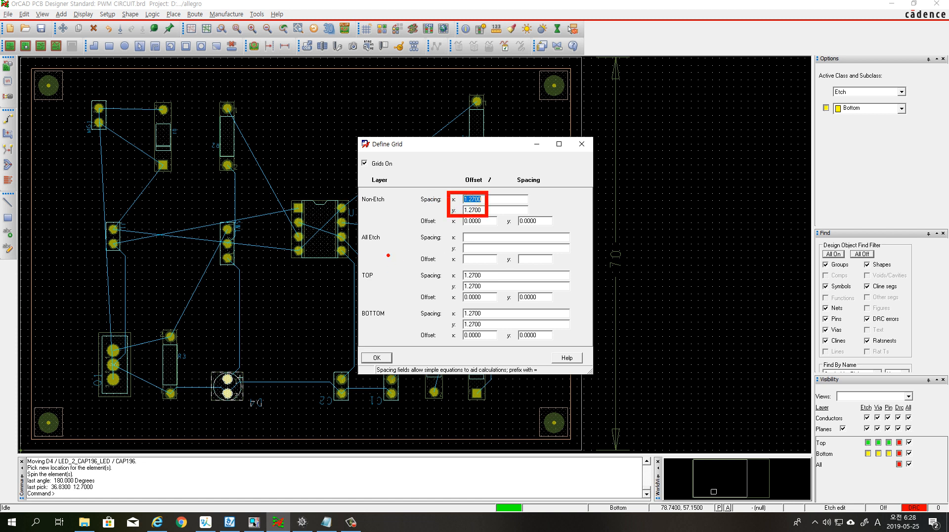
pyautogui.moveTo(449, 267)
pyautogui.mouseDown()
pyautogui.moveTo(487, 292)
pyautogui.moveTo(480, 327)
pyautogui.moveTo(488, 329)
pyautogui.mouseUp()
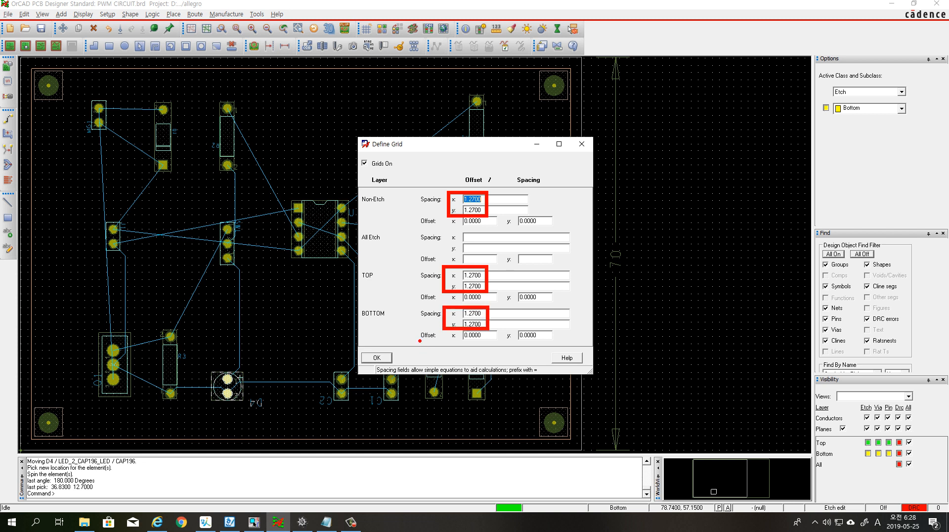
pyautogui.press('Escape')
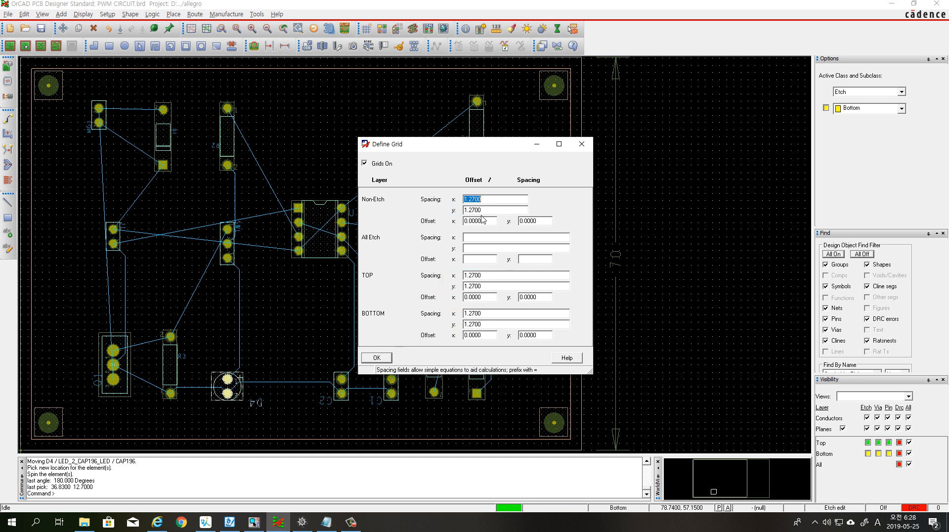
pyautogui.click(379, 358)
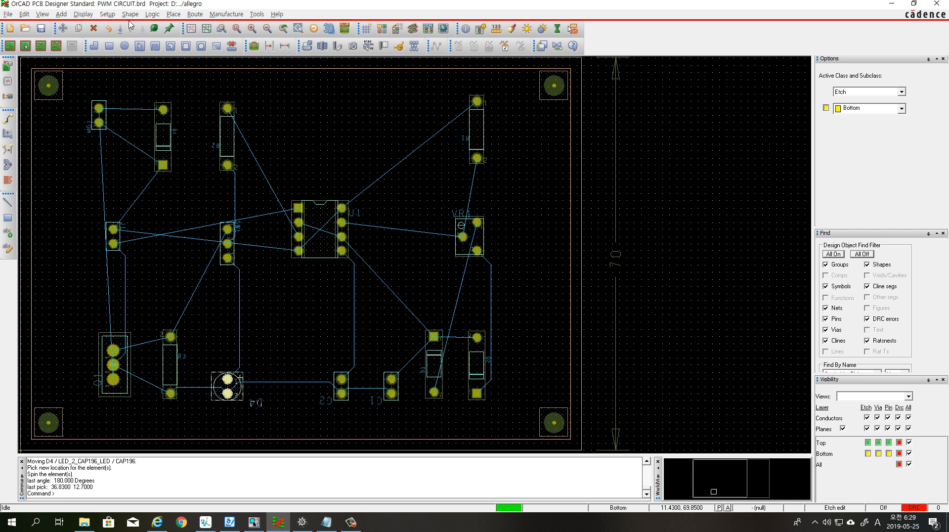
# Start the Connect command for routing traces on the board
pyautogui.click(196, 14)
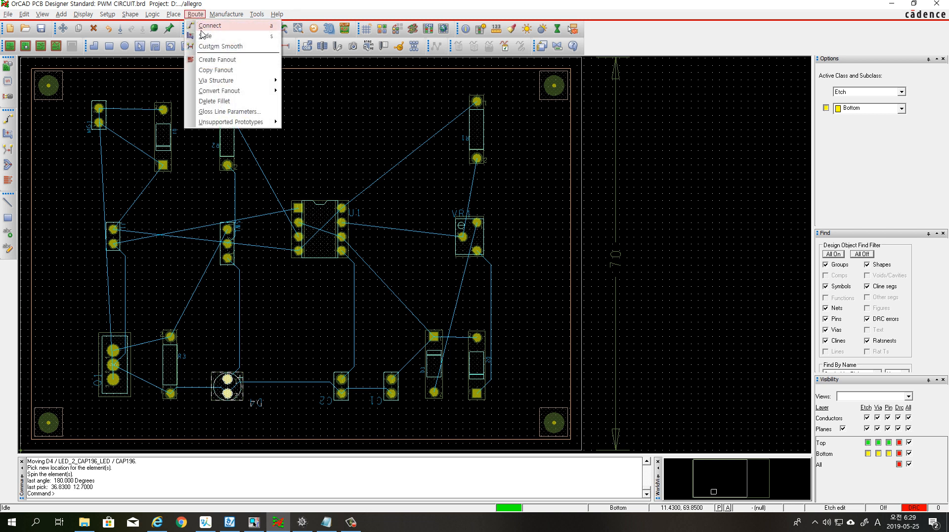
pyautogui.click(218, 30)
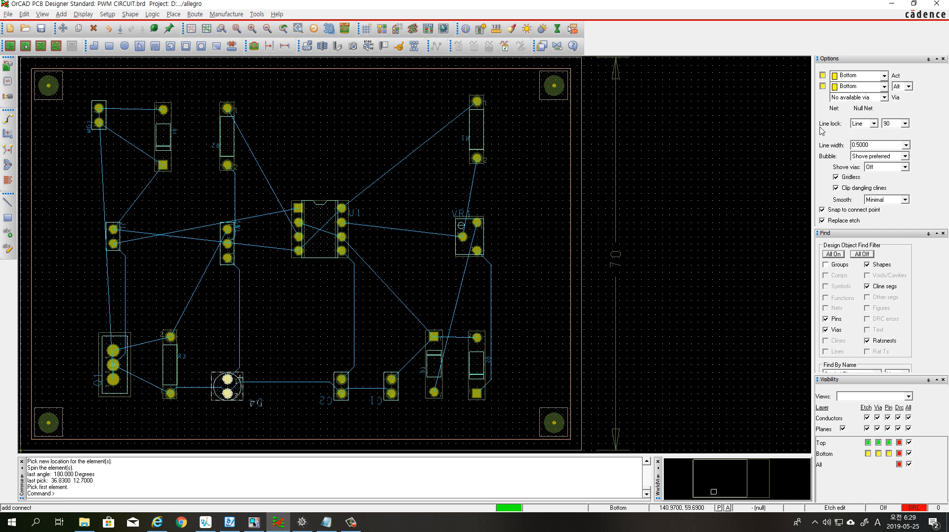
pyautogui.moveTo(815, 113)
pyautogui.mouseDown()
pyautogui.moveTo(826, 128)
pyautogui.moveTo(891, 134)
pyautogui.moveTo(879, 113)
pyautogui.moveTo(823, 116)
pyautogui.mouseUp()
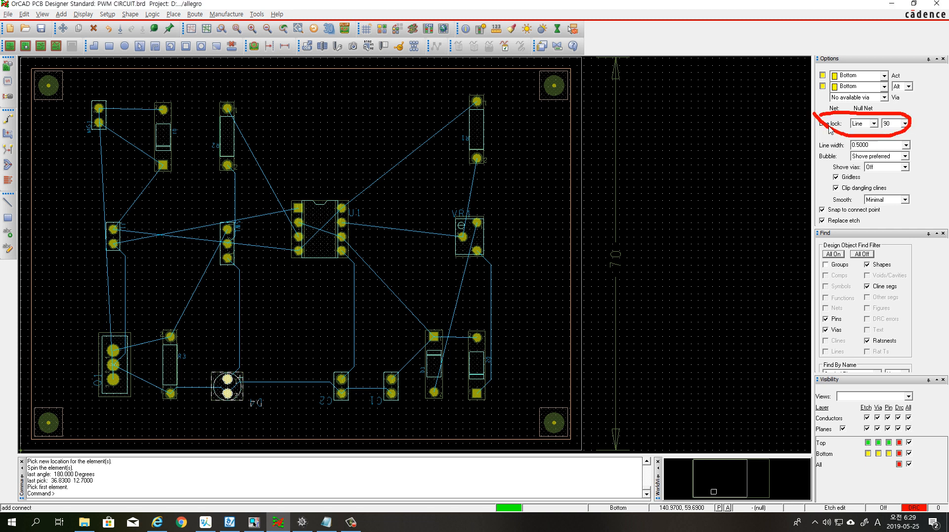
pyautogui.press('Escape')
pyautogui.hotkey('ctrl', '2')
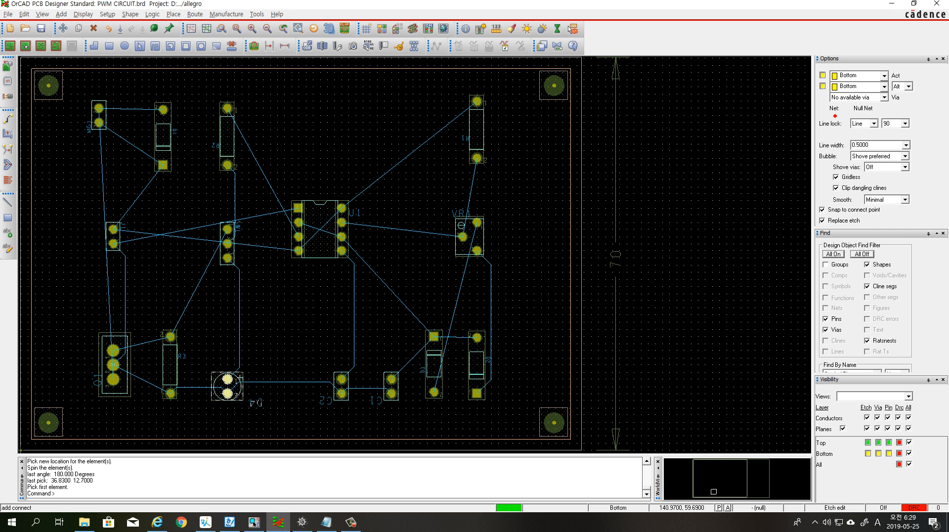
pyautogui.moveTo(812, 111)
pyautogui.keyDown('ctrl'); pyautogui.mouseDown()
pyautogui.moveTo(845, 136)
pyautogui.moveTo(917, 135)
pyautogui.mouseUp(); pyautogui.keyUp('ctrl')
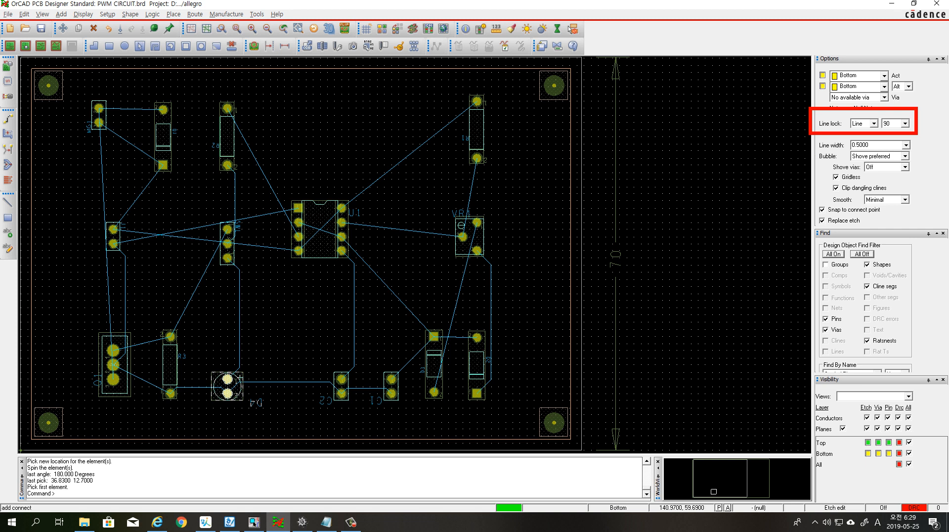
pyautogui.moveTo(645, 123)
pyautogui.mouseDown()
pyautogui.moveTo(684, 124)
pyautogui.moveTo(683, 154)
pyautogui.moveTo(656, 174)
pyautogui.moveTo(661, 184)
pyautogui.mouseUp()
pyautogui.moveTo(667, 173)
pyautogui.mouseDown()
pyautogui.moveTo(685, 182)
pyautogui.moveTo(673, 183)
pyautogui.mouseUp()
pyautogui.moveTo(689, 173); pyautogui.dragTo(690, 184)
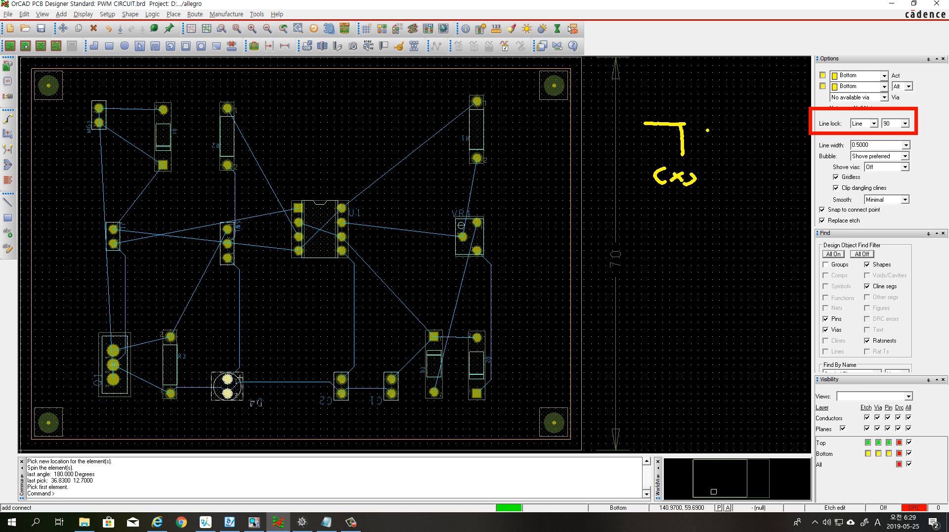
pyautogui.moveTo(708, 125)
pyautogui.mouseDown()
pyautogui.moveTo(756, 130)
pyautogui.moveTo(755, 162)
pyautogui.mouseUp()
pyautogui.moveTo(739, 178)
pyautogui.mouseDown()
pyautogui.moveTo(743, 191)
pyautogui.moveTo(771, 181)
pyautogui.mouseUp()
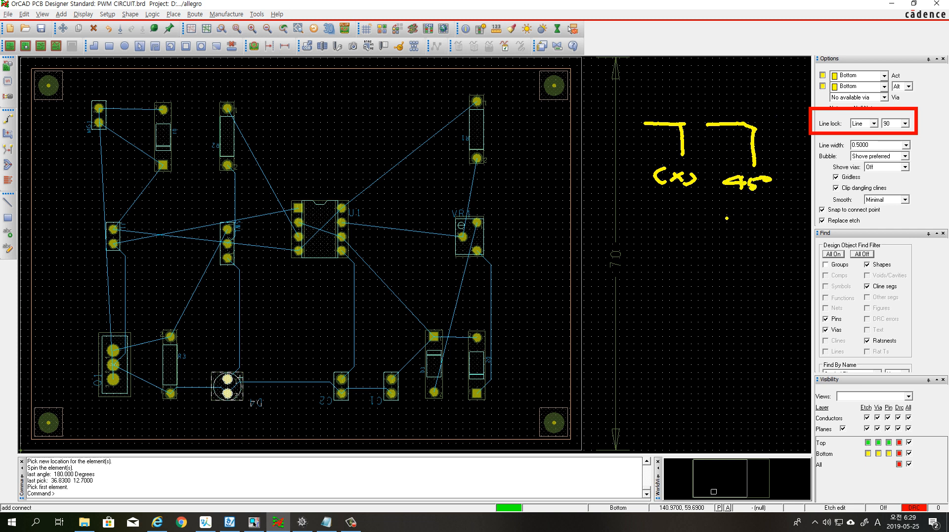
pyautogui.moveTo(721, 218)
pyautogui.mouseDown()
pyautogui.moveTo(761, 219)
pyautogui.moveTo(773, 266)
pyautogui.mouseUp()
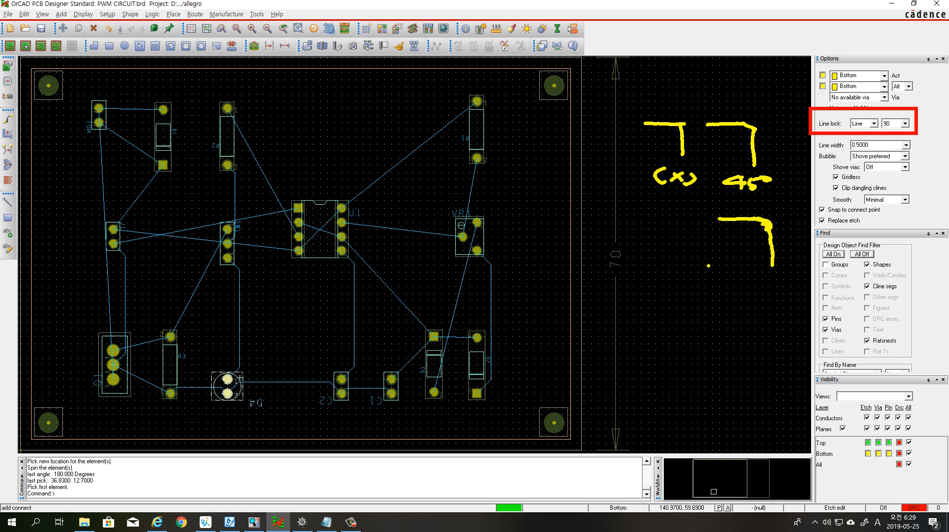
pyautogui.moveTo(723, 281)
pyautogui.mouseDown()
pyautogui.moveTo(736, 289)
pyautogui.moveTo(784, 280)
pyautogui.moveTo(773, 289)
pyautogui.mouseUp()
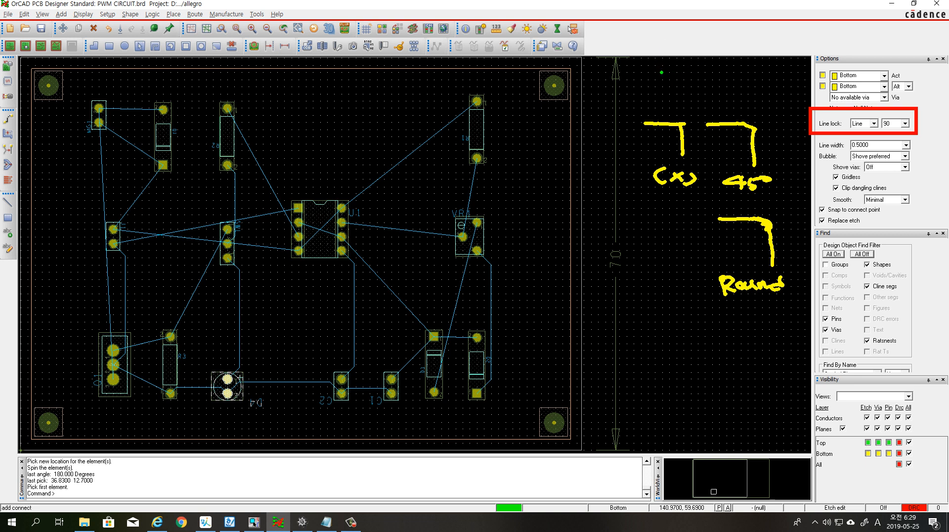
pyautogui.moveTo(649, 43); pyautogui.dragTo(709, 43)
pyautogui.moveTo(646, 44)
pyautogui.mouseDown()
pyautogui.moveTo(650, 64)
pyautogui.moveTo(662, 48)
pyautogui.moveTo(717, 62)
pyautogui.mouseUp()
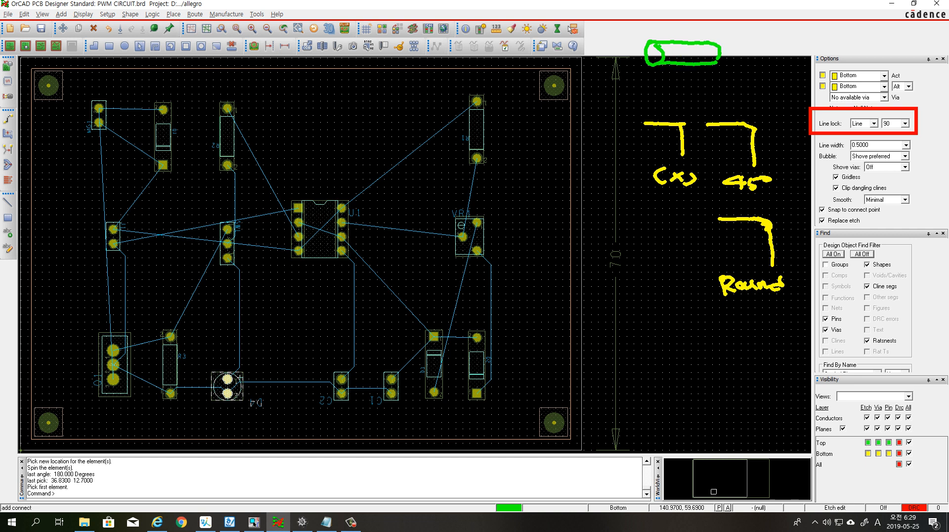
pyautogui.moveTo(655, 33); pyautogui.dragTo(656, 42)
pyautogui.moveTo(716, 30)
pyautogui.mouseDown()
pyautogui.moveTo(715, 42)
pyautogui.moveTo(706, 32)
pyautogui.mouseUp()
pyautogui.moveTo(700, 27)
pyautogui.mouseDown()
pyautogui.moveTo(713, 32)
pyautogui.moveTo(701, 37)
pyautogui.mouseUp()
pyautogui.moveTo(674, 25); pyautogui.dragTo(679, 35)
pyautogui.moveTo(695, 16)
pyautogui.mouseDown()
pyautogui.moveTo(684, 27)
pyautogui.moveTo(697, 29)
pyautogui.moveTo(650, 50)
pyautogui.moveTo(657, 61)
pyautogui.moveTo(626, 78)
pyautogui.moveTo(636, 89)
pyautogui.mouseUp()
pyautogui.moveTo(623, 85); pyautogui.dragTo(640, 84)
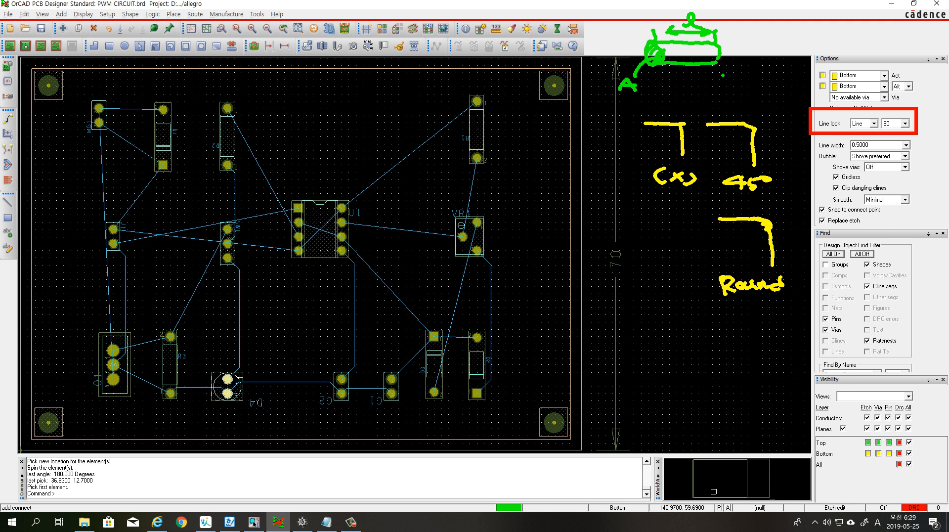
pyautogui.moveTo(711, 81); pyautogui.dragTo(723, 88)
pyautogui.click(731, 84)
pyautogui.moveTo(665, 95)
pyautogui.mouseDown()
pyautogui.moveTo(663, 109)
pyautogui.moveTo(694, 104)
pyautogui.mouseUp()
pyautogui.moveTo(717, 96)
pyautogui.mouseDown()
pyautogui.moveTo(717, 110)
pyautogui.moveTo(782, 102)
pyautogui.moveTo(773, 119)
pyautogui.moveTo(765, 83)
pyautogui.moveTo(779, 92)
pyautogui.mouseUp()
pyautogui.click(730, 107)
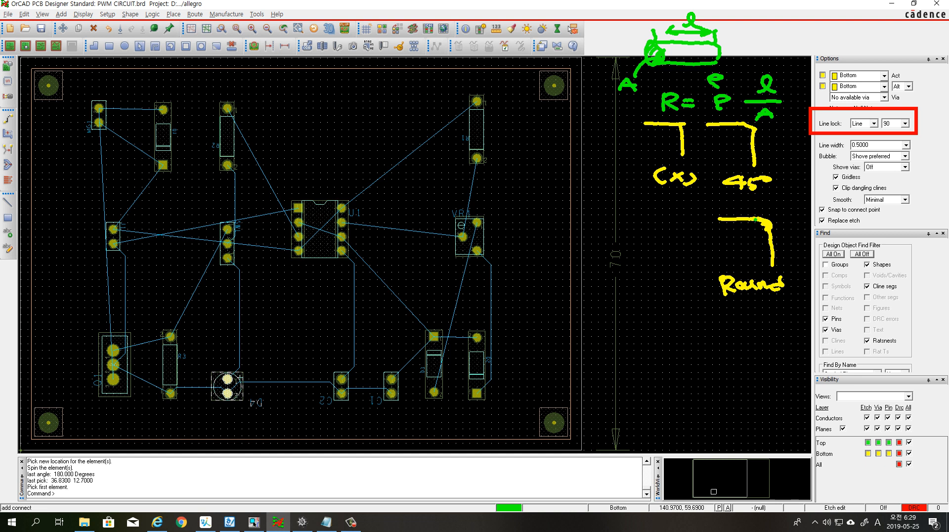
pyautogui.moveTo(756, 219); pyautogui.dragTo(767, 226)
pyautogui.moveTo(710, 168)
pyautogui.mouseDown()
pyautogui.moveTo(726, 191)
pyautogui.moveTo(777, 194)
pyautogui.mouseUp()
pyautogui.moveTo(709, 265)
pyautogui.mouseDown()
pyautogui.moveTo(735, 305)
pyautogui.moveTo(787, 301)
pyautogui.mouseUp()
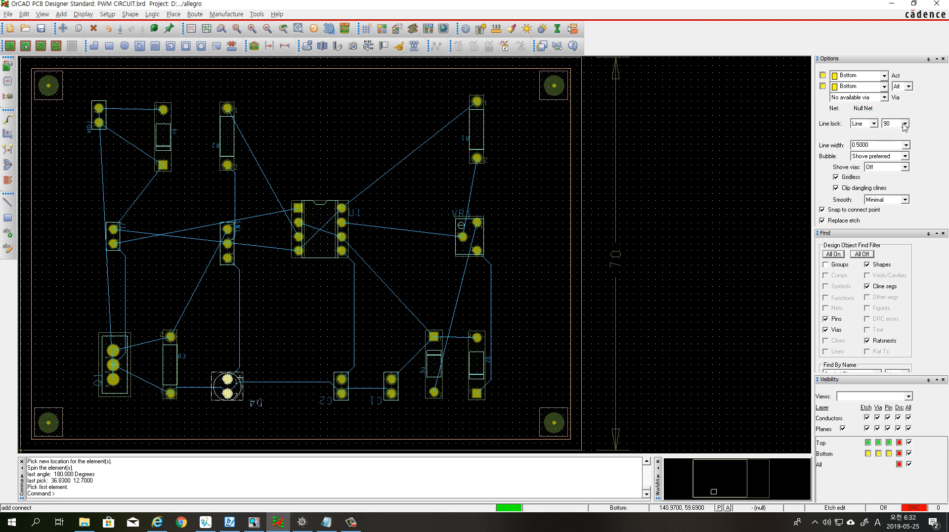
# Set the line lock angle for routed traces to 45 degrees
pyautogui.click(906, 124)
pyautogui.click(891, 139)
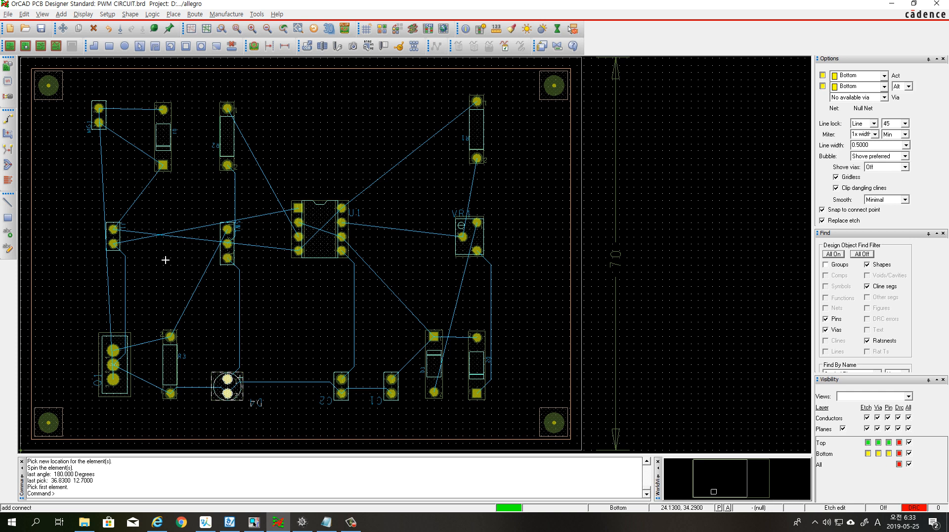
# Assign red to the Vcc net and blue to the Gnd net in the net color settings and apply them
pyautogui.click(382, 30)
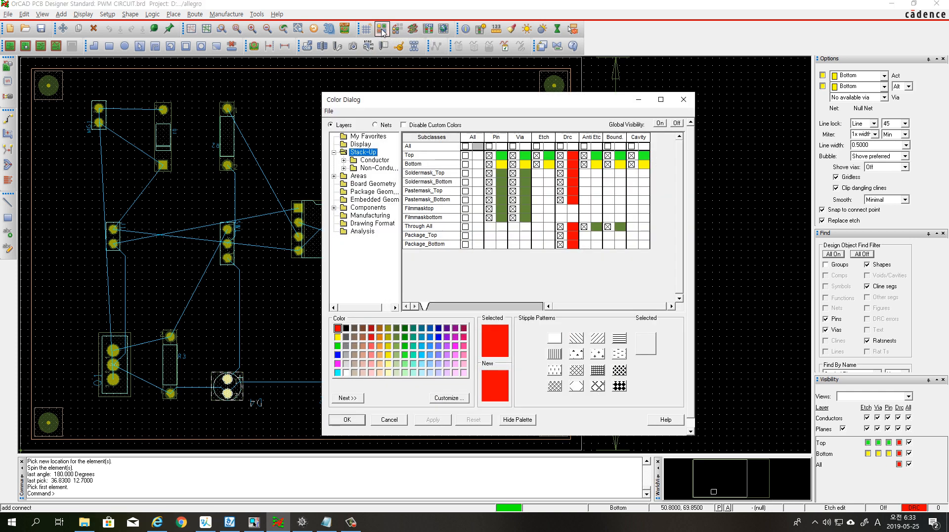
pyautogui.click(376, 126)
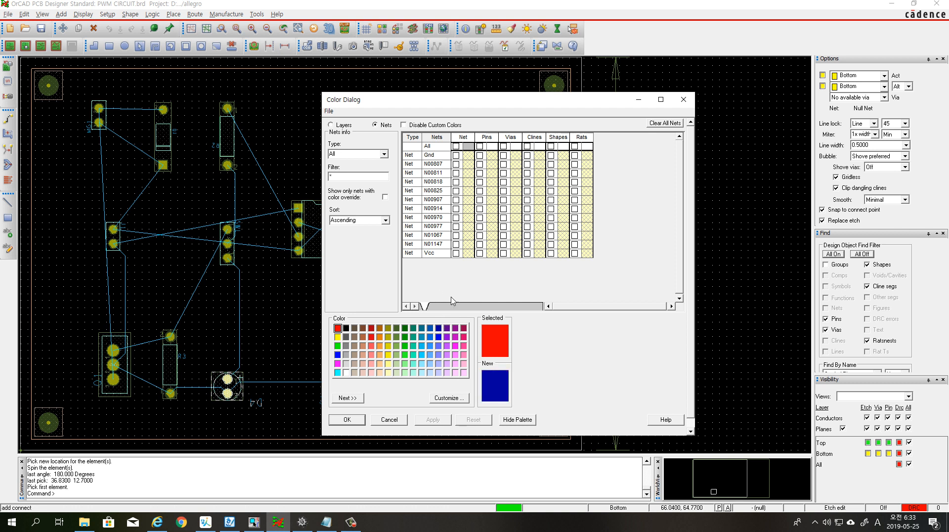
pyautogui.click(468, 253)
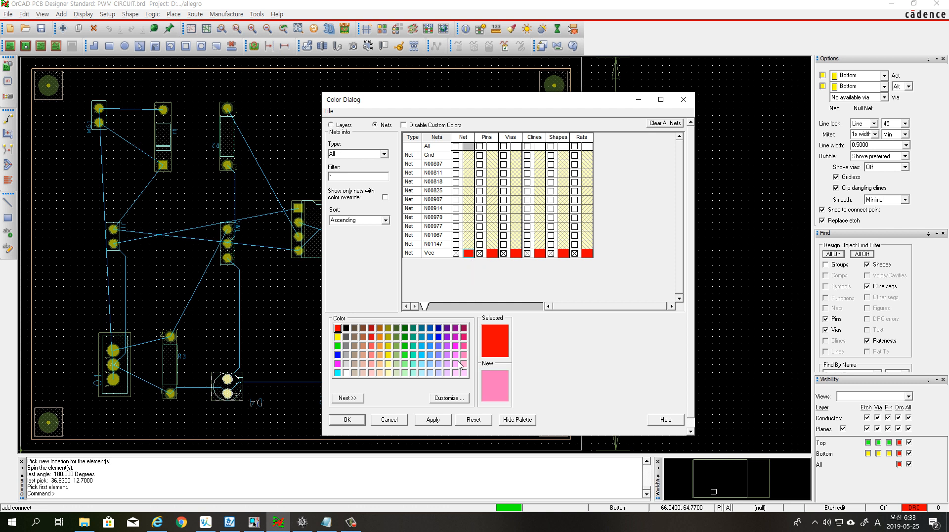
pyautogui.click(338, 355)
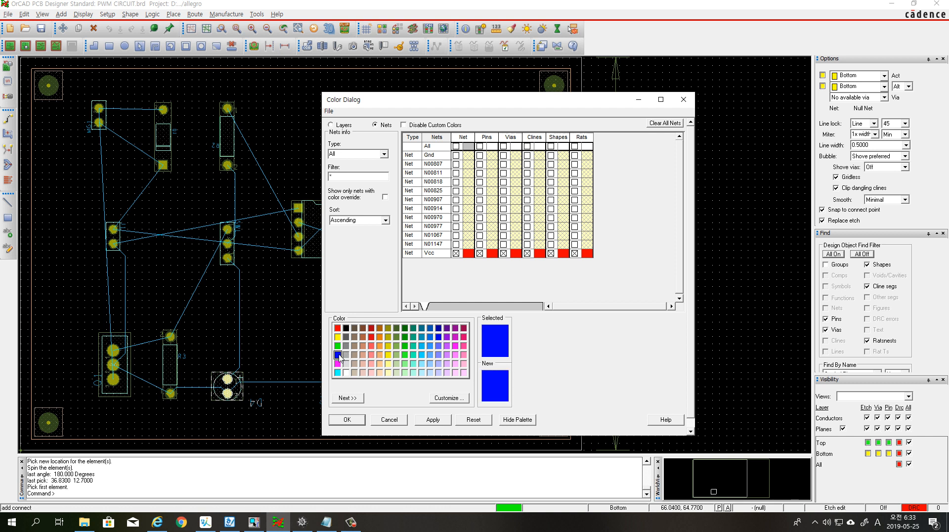
pyautogui.click(472, 157)
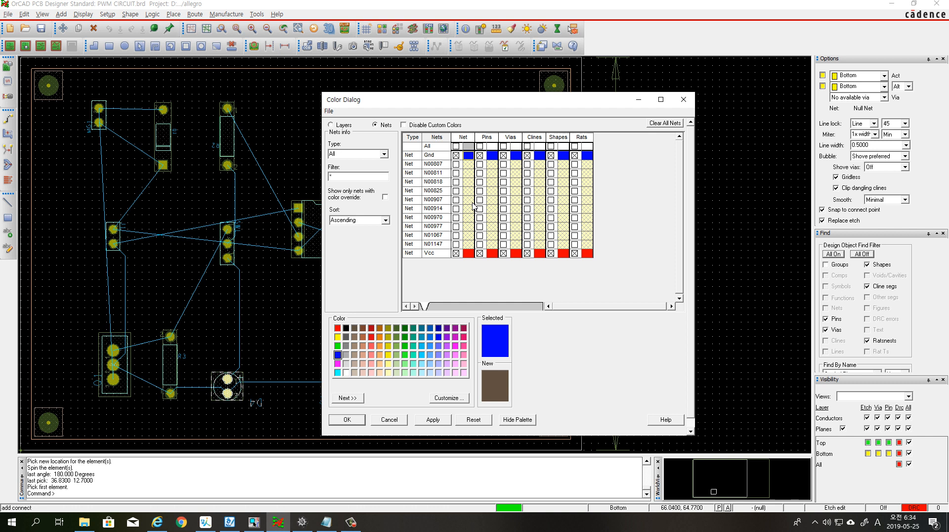
pyautogui.click(414, 372)
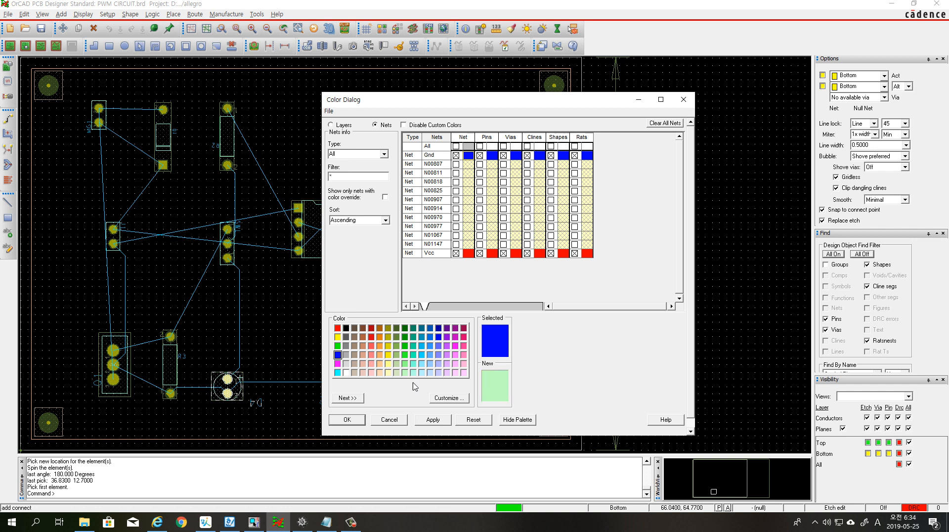
pyautogui.click(433, 420)
pyautogui.click(348, 419)
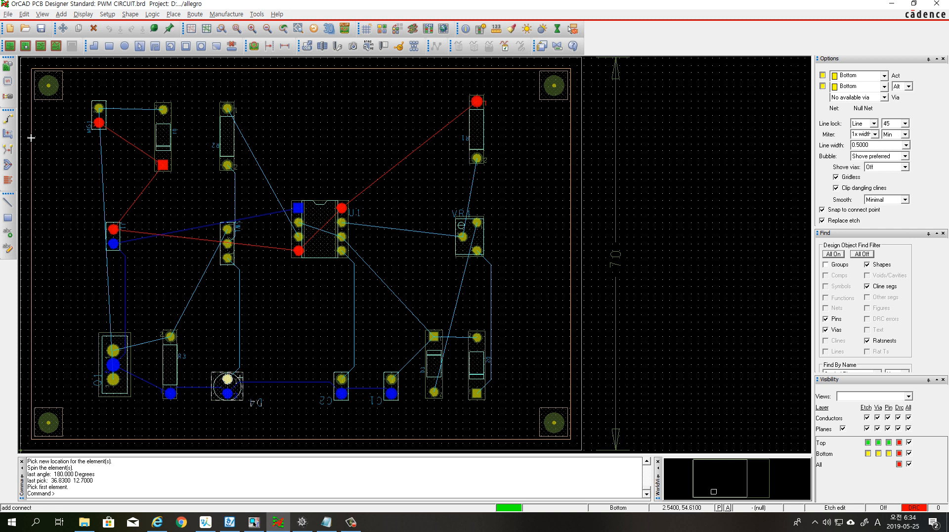
# Route net N01067 on the Bottom layer from the upper-left diode's top pad over to the neighbouring two-pin connector's top pad
pyautogui.click(8, 119)
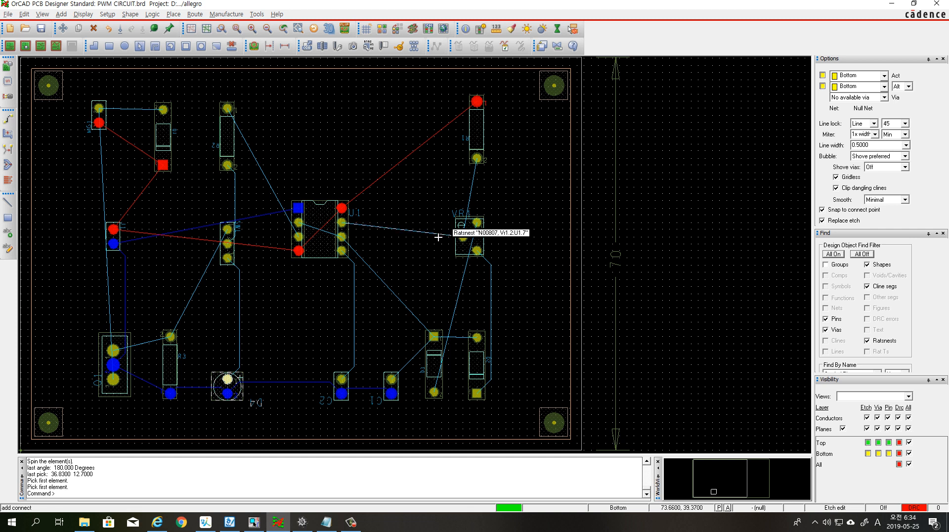
pyautogui.click(163, 110)
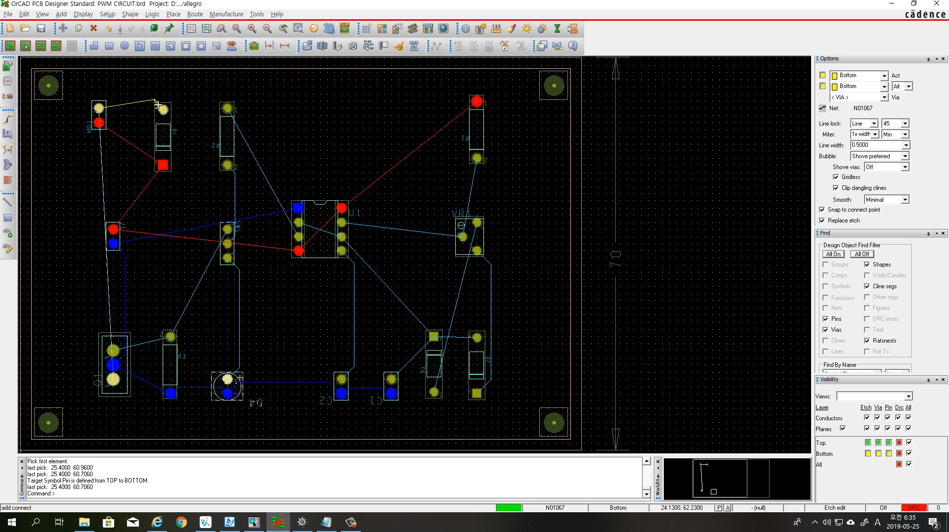
pyautogui.click(159, 104)
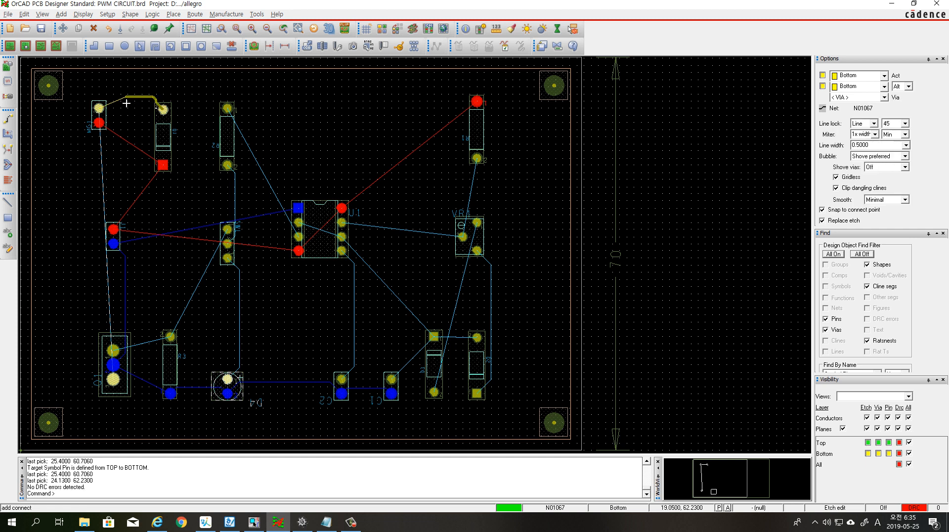
pyautogui.click(101, 99)
pyautogui.click(123, 116)
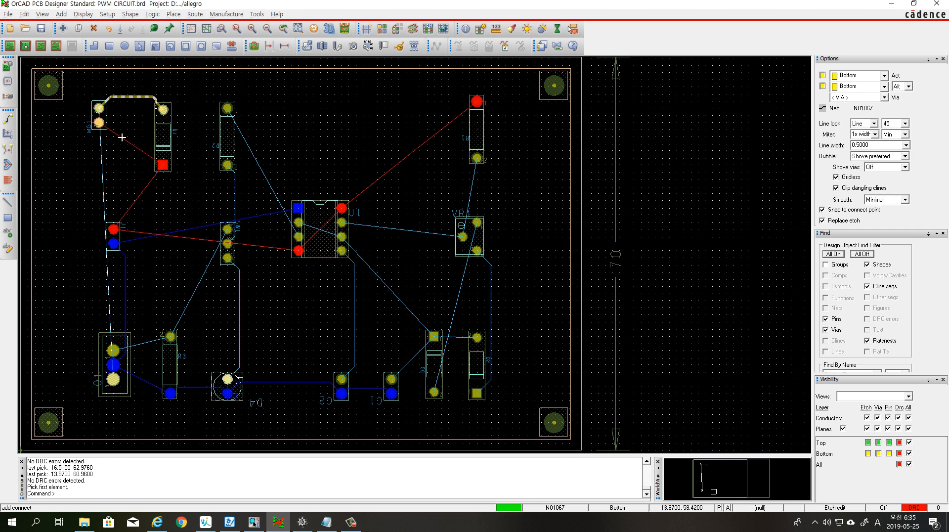
# Continue routing net N01067 from the connector's top pad down along the board's left edge to Q1's lowest pad
pyautogui.doubleClick(99, 110)
pyautogui.click(84, 129)
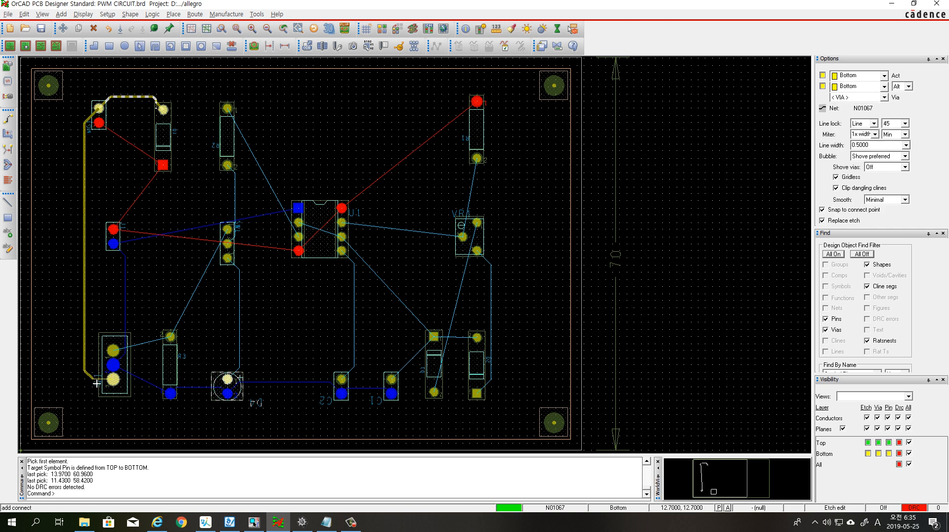
pyautogui.click(96, 381)
pyautogui.click(115, 385)
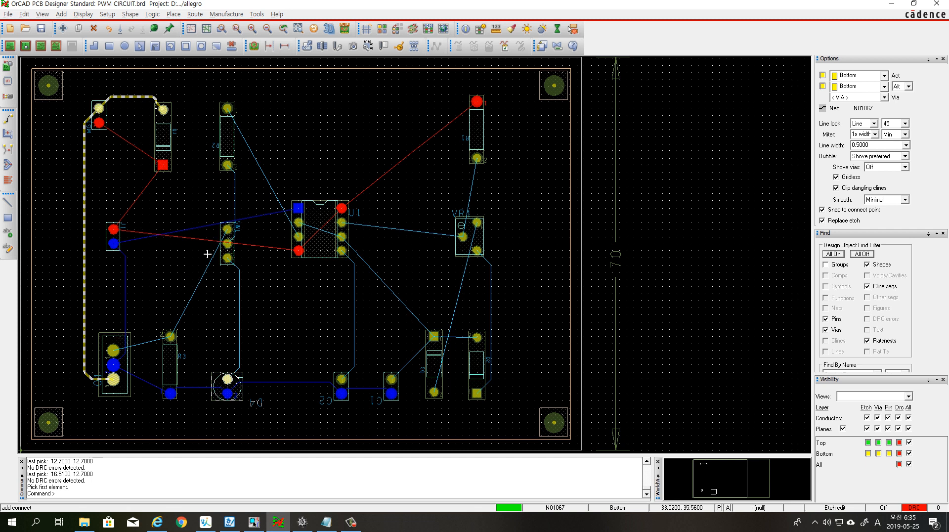
# Route the Gnd net on the Bottom layer from J1's lower pad down along the left side to Q1's middle pad
pyautogui.click(121, 249)
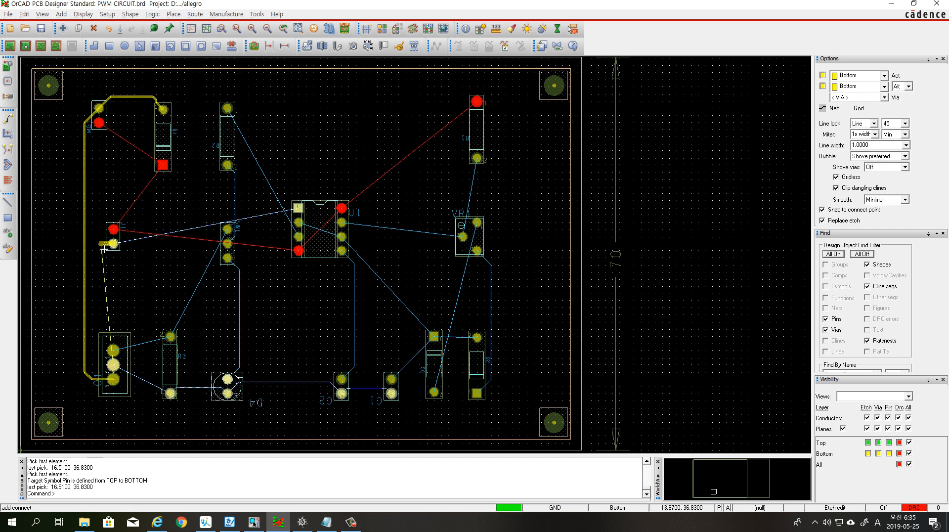
pyautogui.click(102, 251)
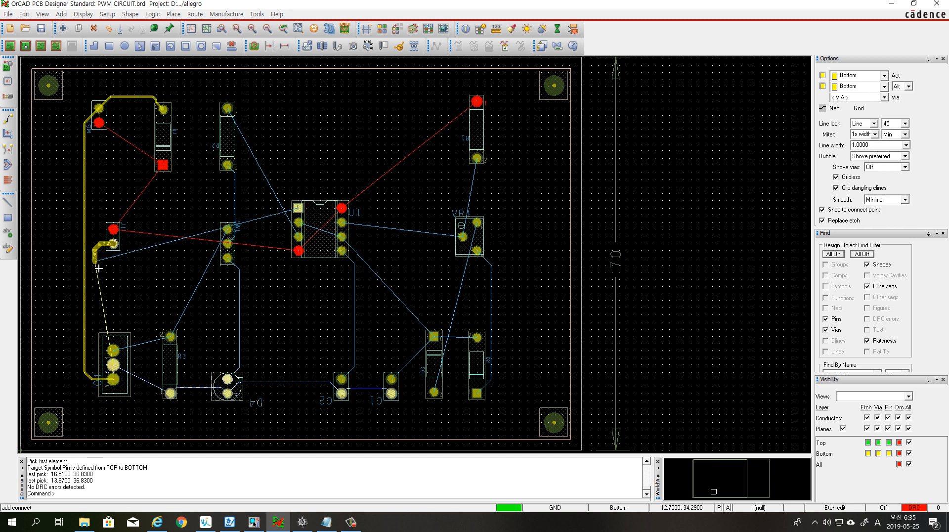
pyautogui.click(98, 361)
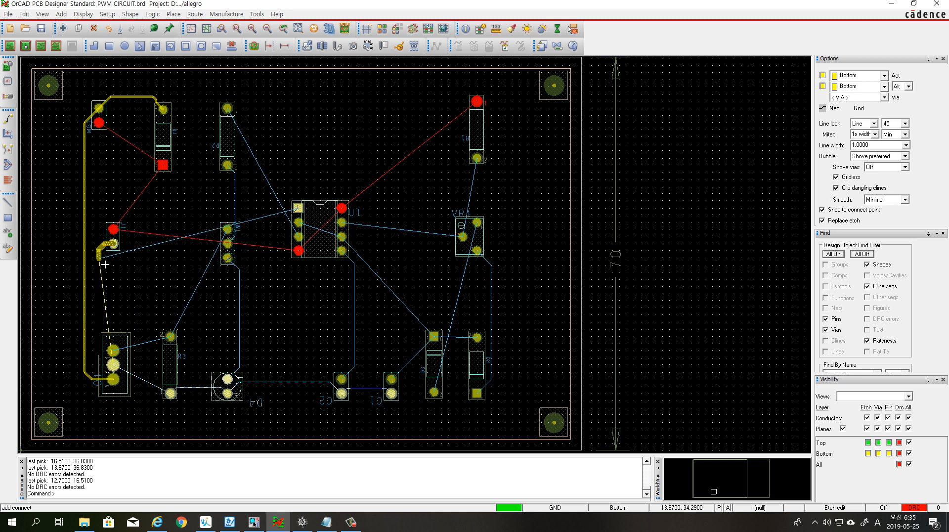
pyautogui.click(123, 367)
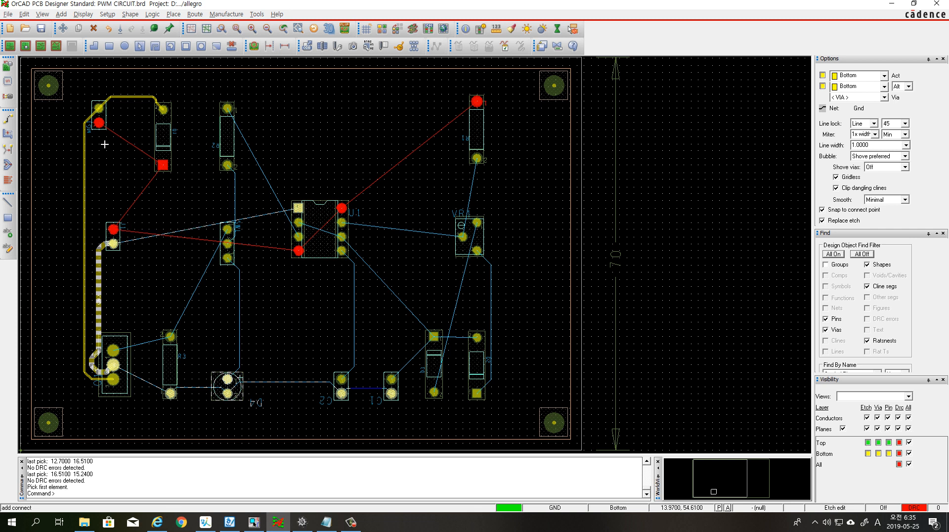
# Route the Vcc net from the upper-left connector's lower pad to J1's upper pad and to the neighbouring diode's square pad
pyautogui.click(99, 123)
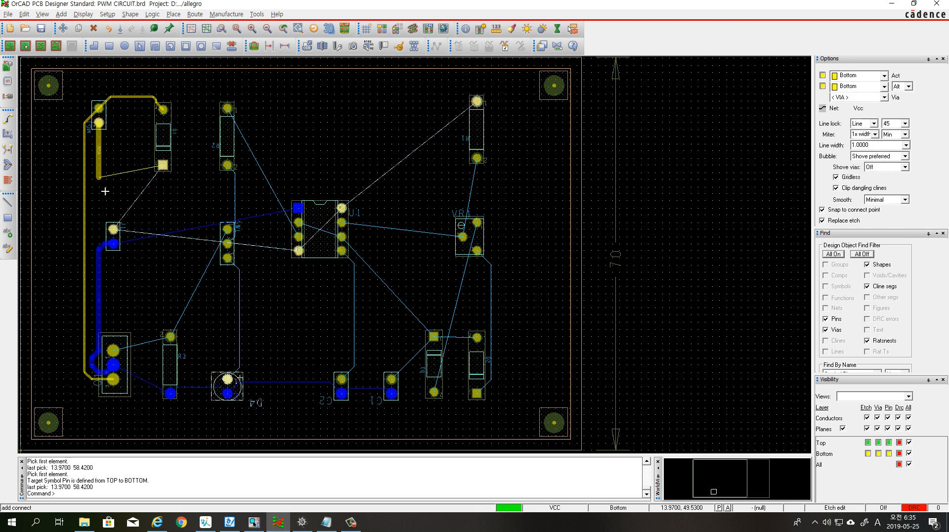
pyautogui.click(115, 229)
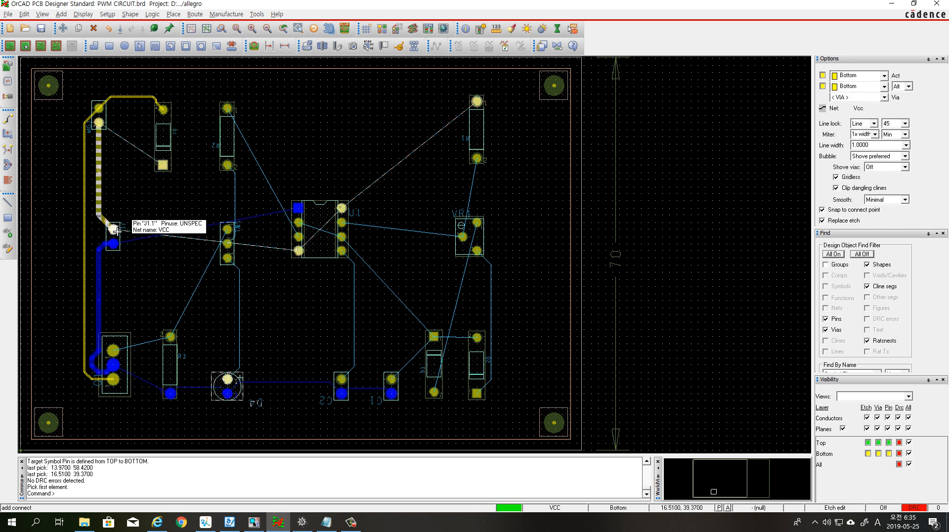
pyautogui.click(106, 122)
pyautogui.click(99, 122)
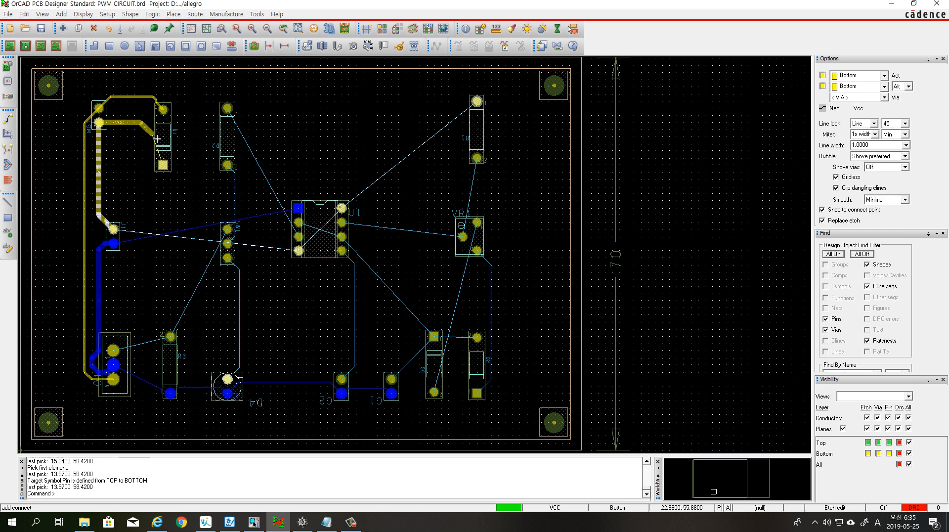
pyautogui.click(163, 137)
pyautogui.click(163, 165)
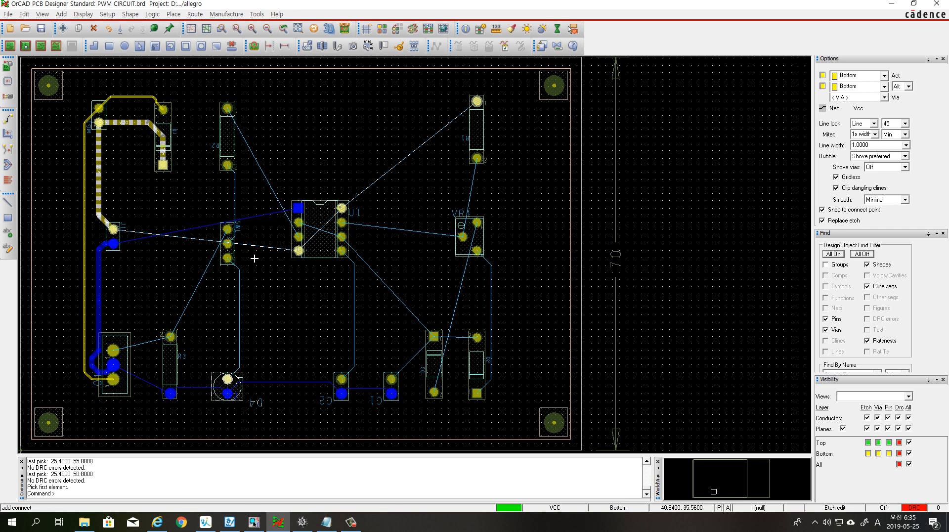
# Route the Gnd net from Q1's middle pad along the lower pads of R3, D4, C2 and C1
pyautogui.click(170, 393)
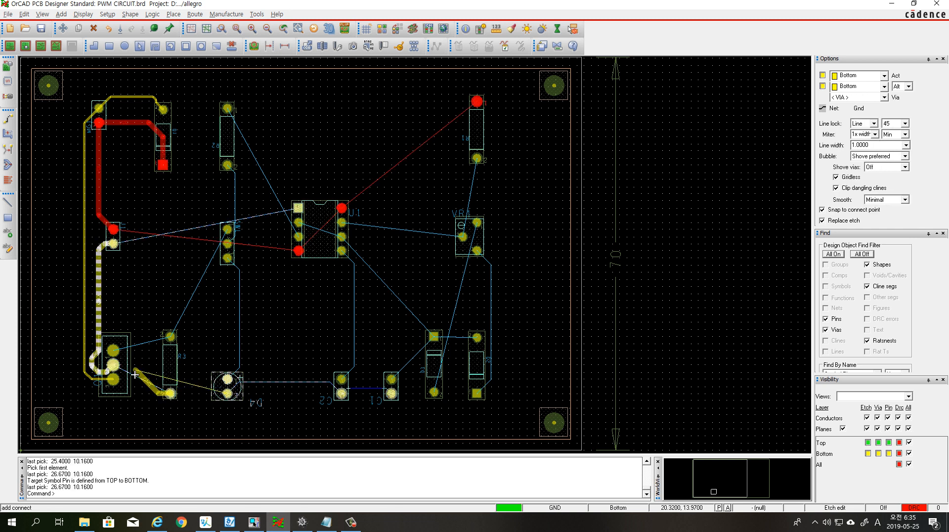
pyautogui.click(113, 365)
pyautogui.click(170, 394)
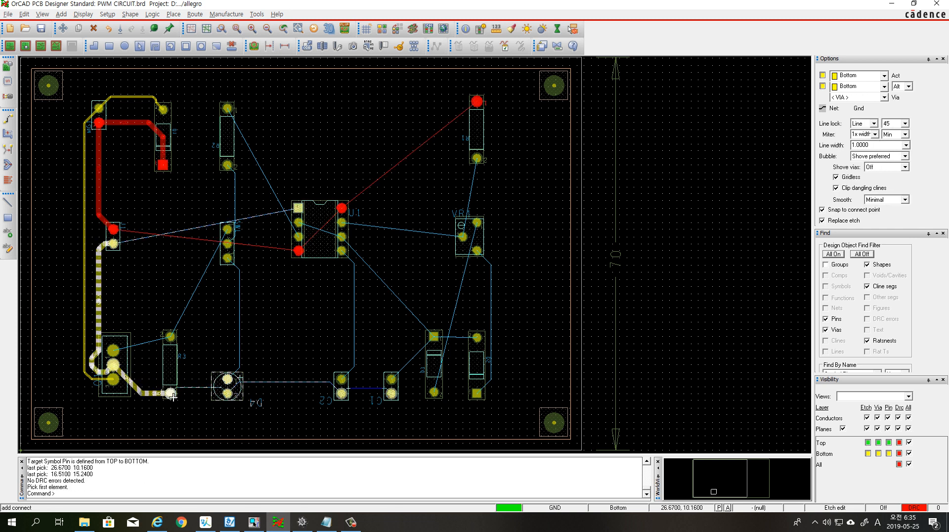
pyautogui.click(228, 393)
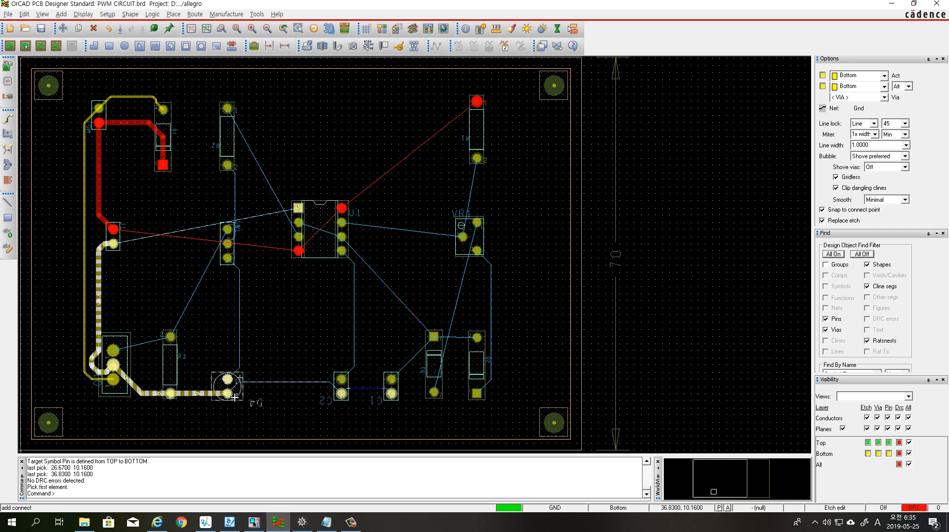
pyautogui.click(342, 394)
pyautogui.click(391, 394)
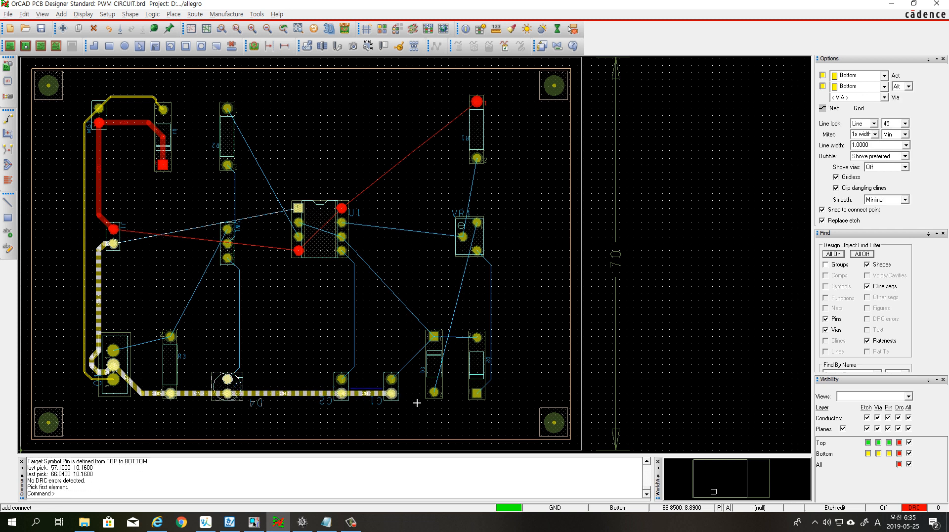
# Route net N00825 from C1's upper pad and from U1's third right-hand pad to the square pad of the diode beside D2
pyautogui.click(391, 380)
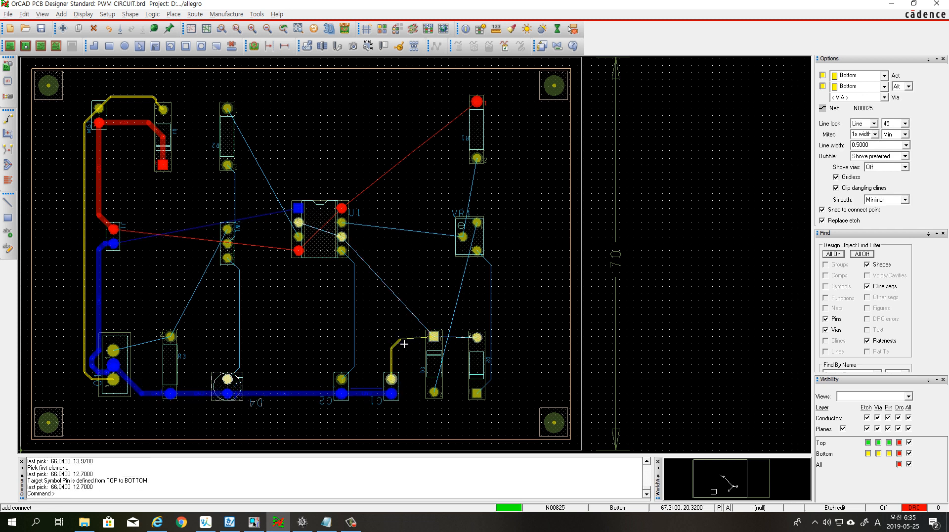
pyautogui.click(434, 337)
pyautogui.click(438, 341)
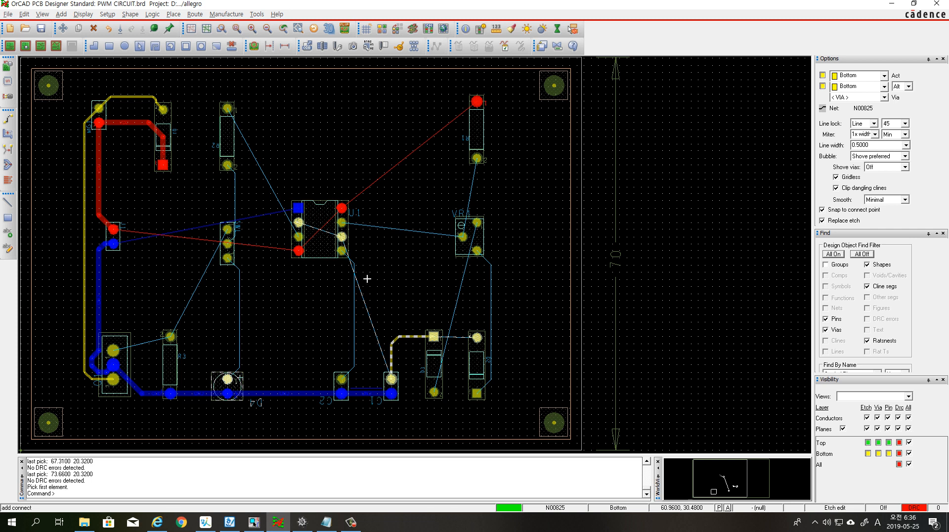
pyautogui.click(343, 238)
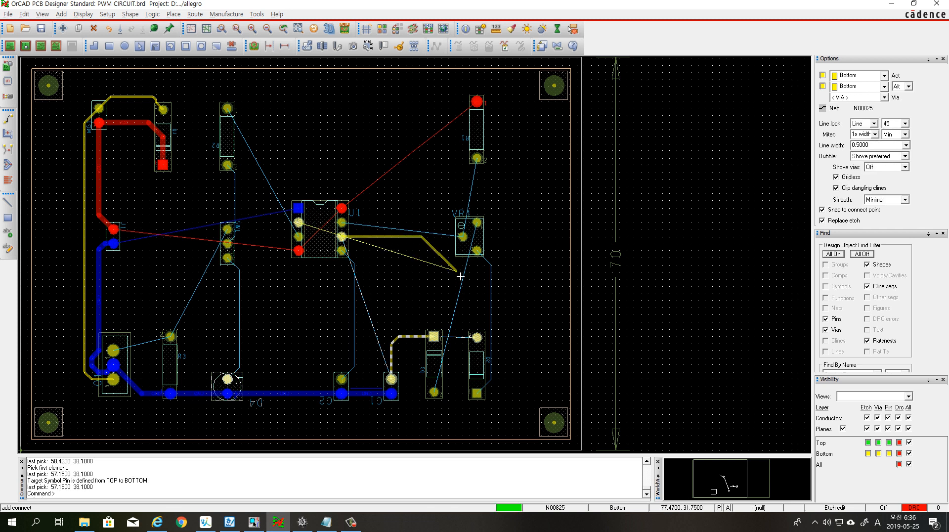
pyautogui.click(435, 251)
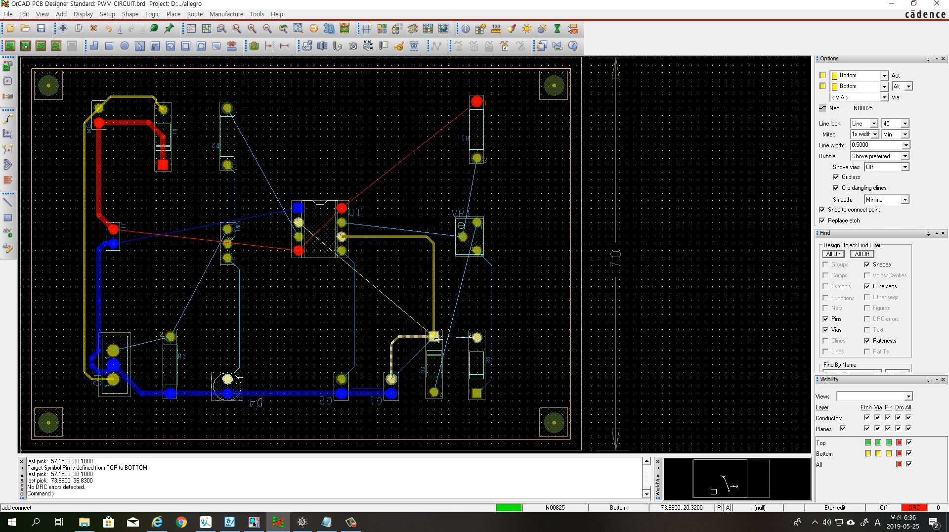
pyautogui.click(438, 338)
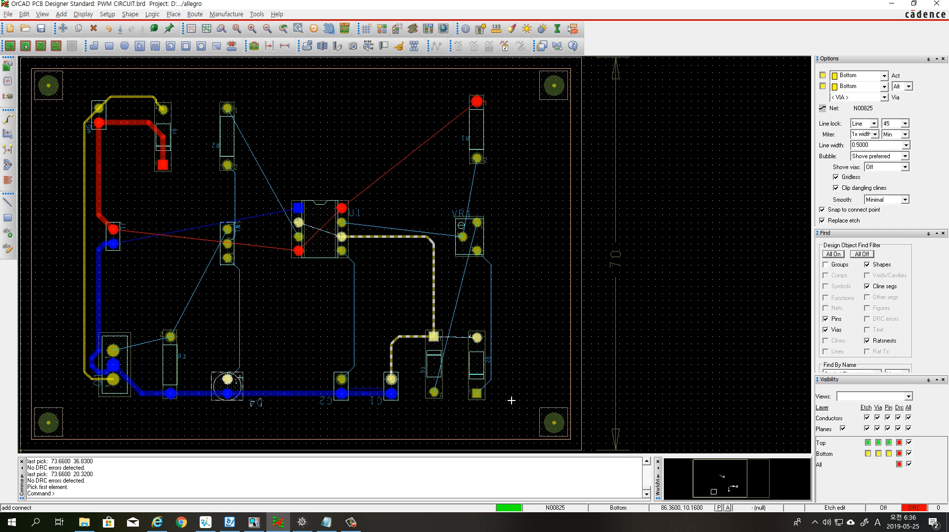
# Route net N00818 from VR1's lower-right pad to D2's square pad, and extend N00825 from the neighbouring diode's square pad to D2's upper pad
pyautogui.click(478, 250)
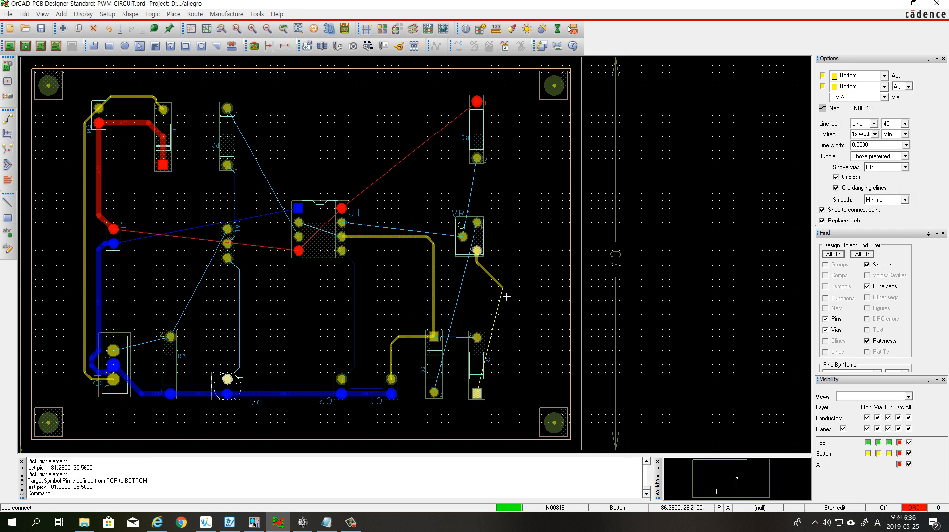
pyautogui.click(501, 262)
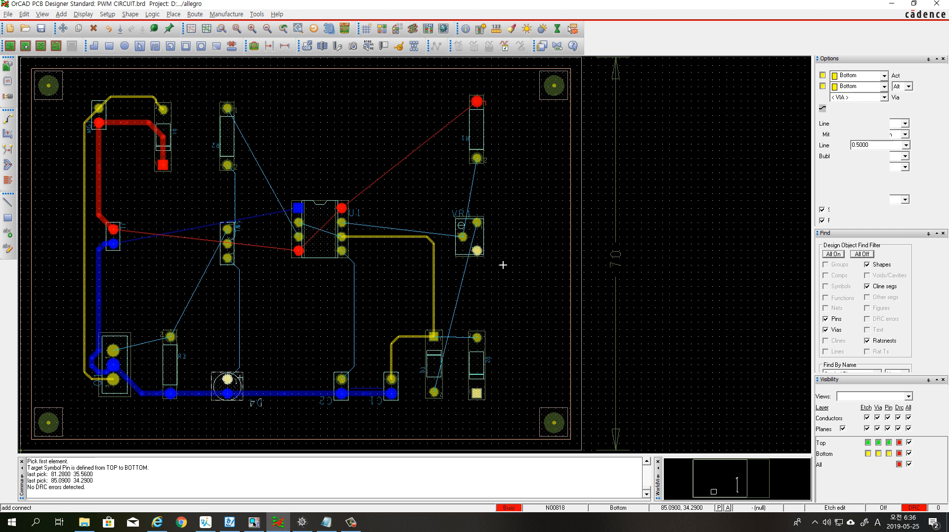
pyautogui.click(500, 393)
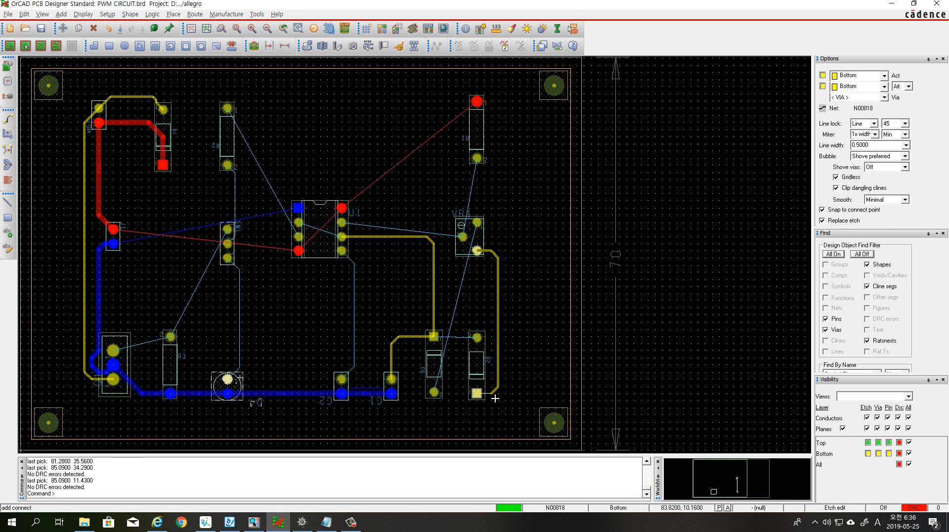
pyautogui.click(495, 399)
pyautogui.click(478, 395)
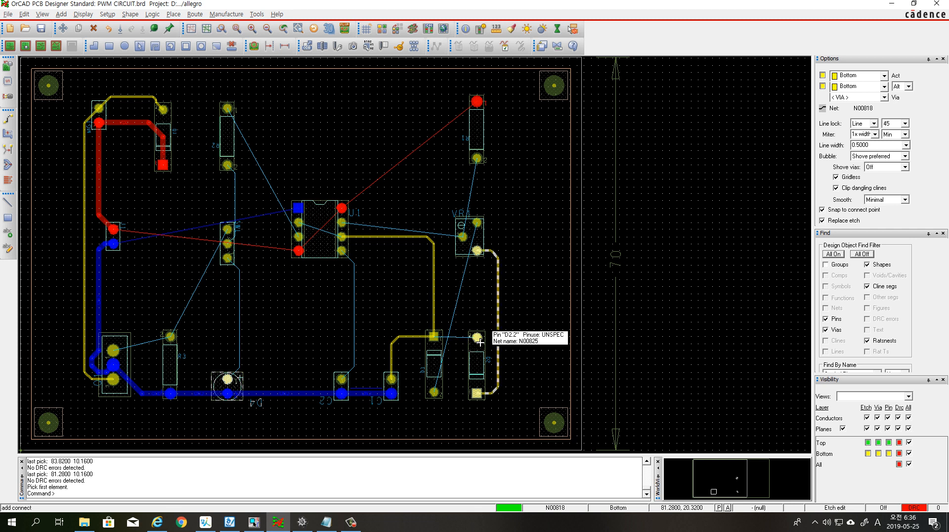
pyautogui.click(434, 337)
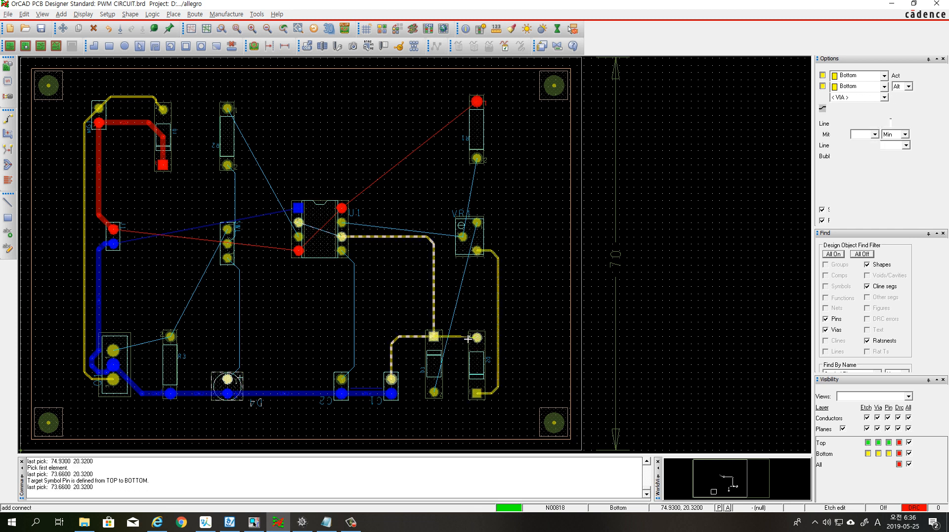
pyautogui.click(478, 338)
# Route net N00811 from the lower pad of the diode beside D2, around D2's outer side, up to VR1's upper-right pad
pyautogui.click(435, 393)
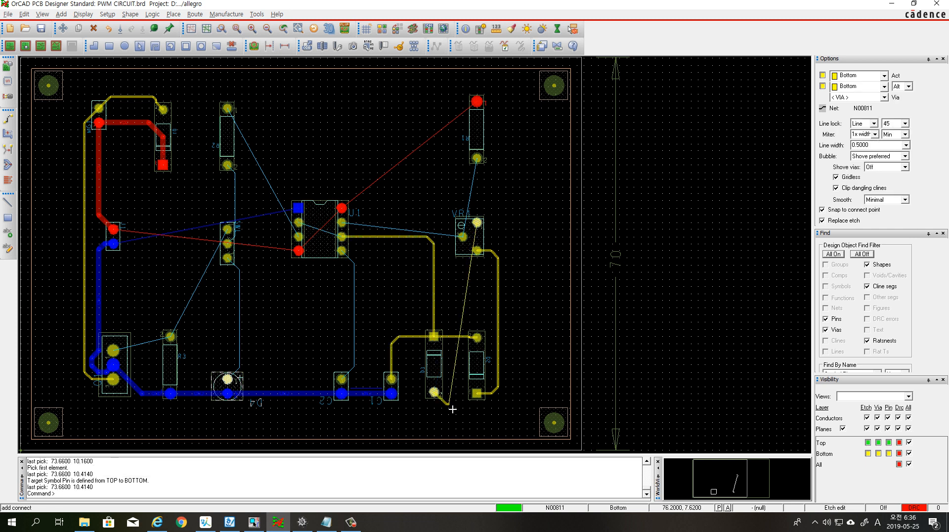
pyautogui.click(450, 408)
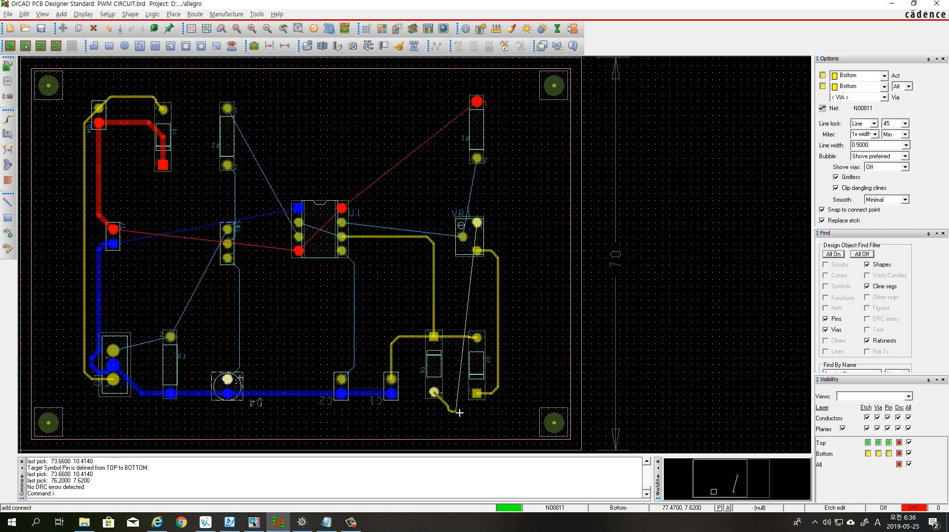
pyautogui.click(451, 412)
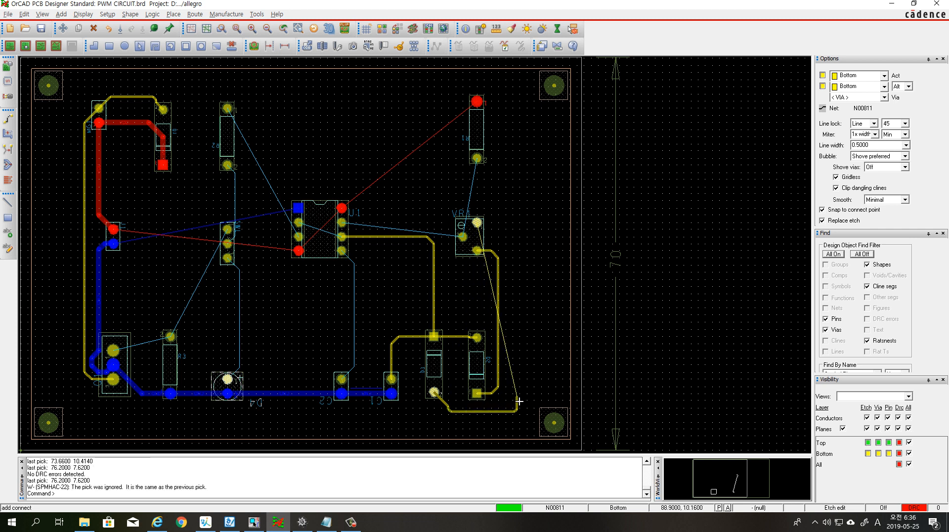
pyautogui.click(493, 412)
pyautogui.click(492, 417)
pyautogui.click(515, 405)
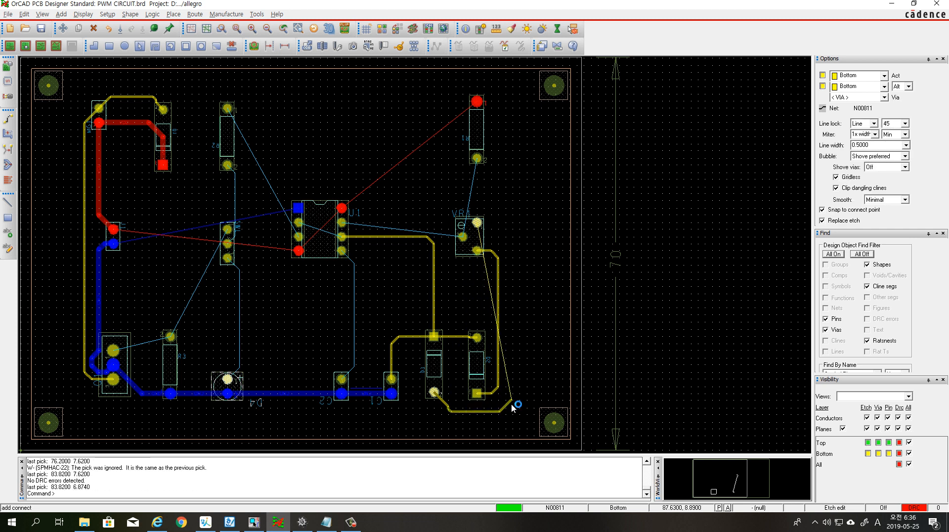
pyautogui.click(503, 228)
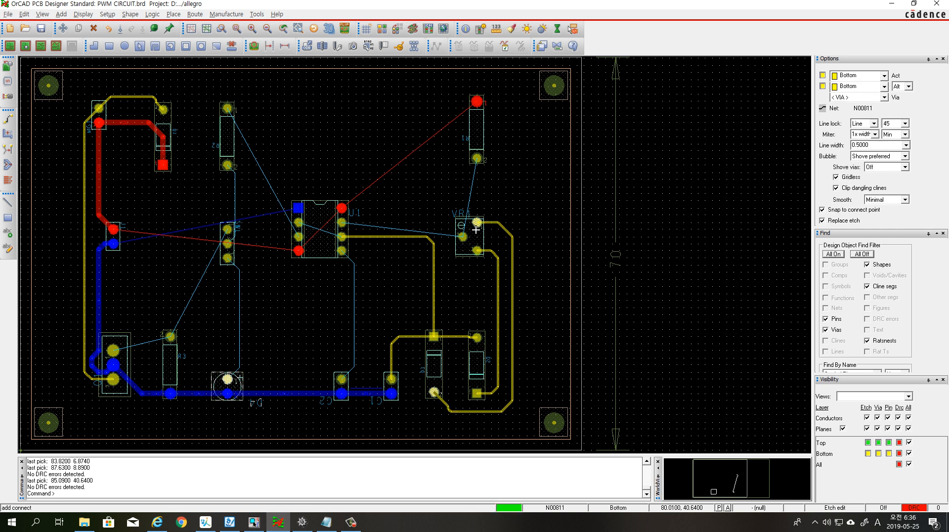
pyautogui.click(477, 223)
# Route net N00807 from R1's lower pad and from U1's second right-hand pad to VR1's left pad
pyautogui.click(470, 163)
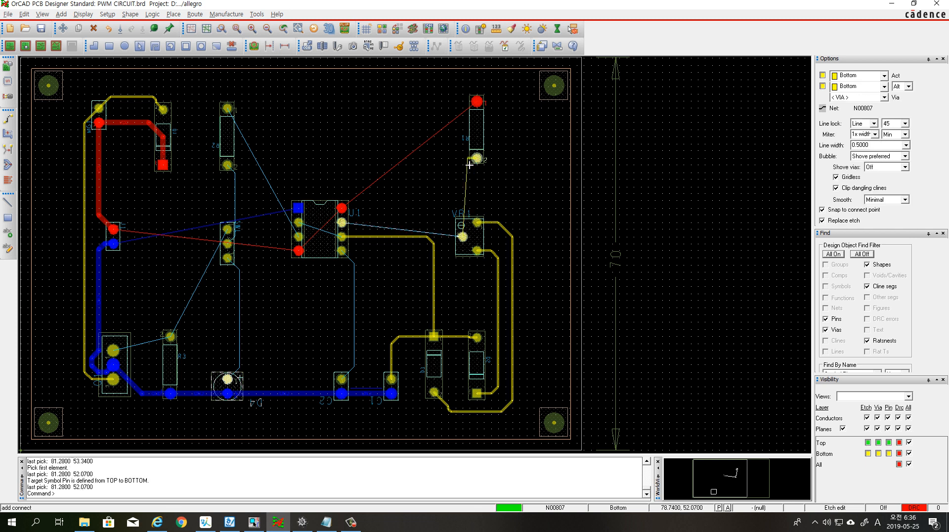
pyautogui.click(465, 170)
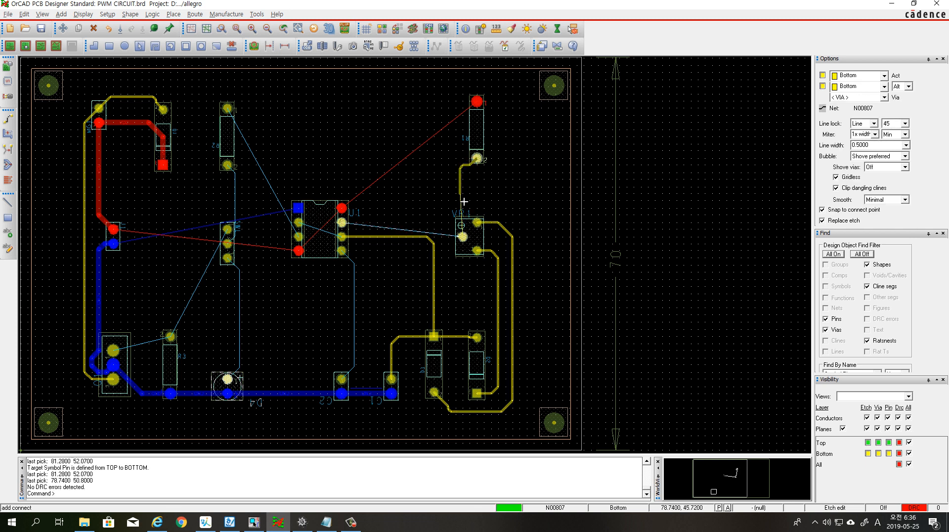
pyautogui.click(467, 238)
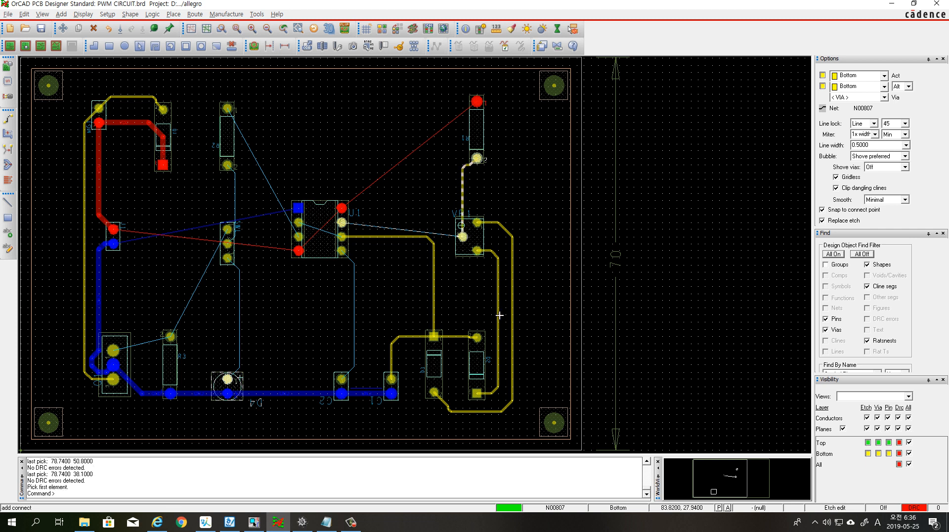
pyautogui.click(350, 227)
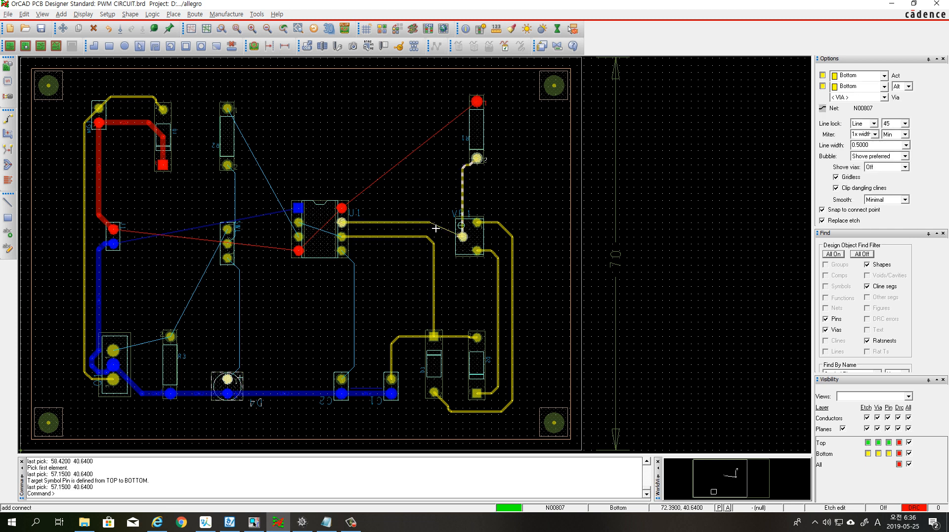
pyautogui.click(464, 238)
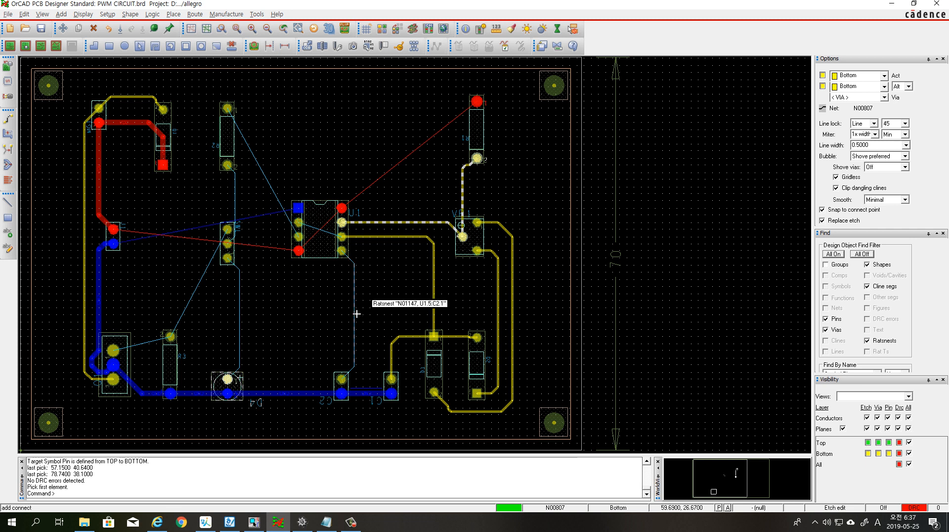
# Route net N00977 from Q1's top pad to R3's upper pad and on to the top pad of the central three-pin component
pyautogui.click(113, 350)
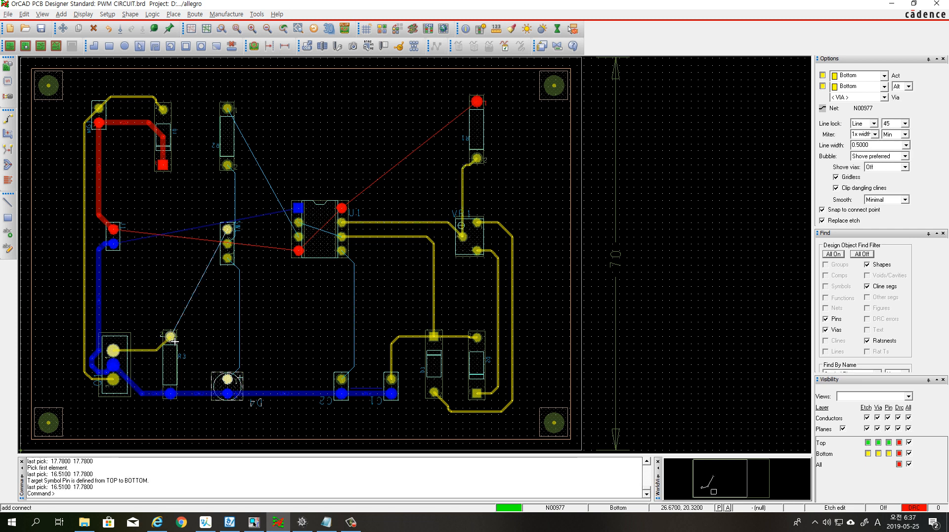
pyautogui.click(174, 341)
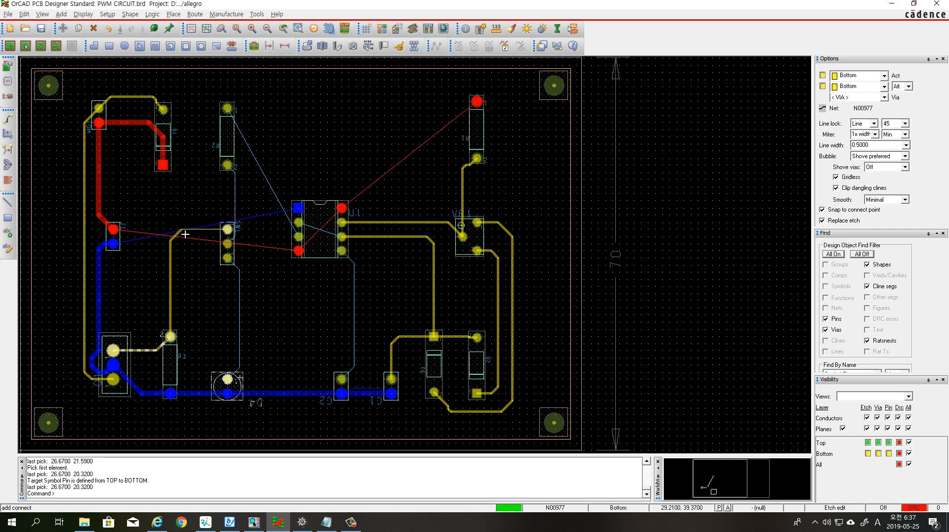
pyautogui.click(185, 236)
pyautogui.click(234, 234)
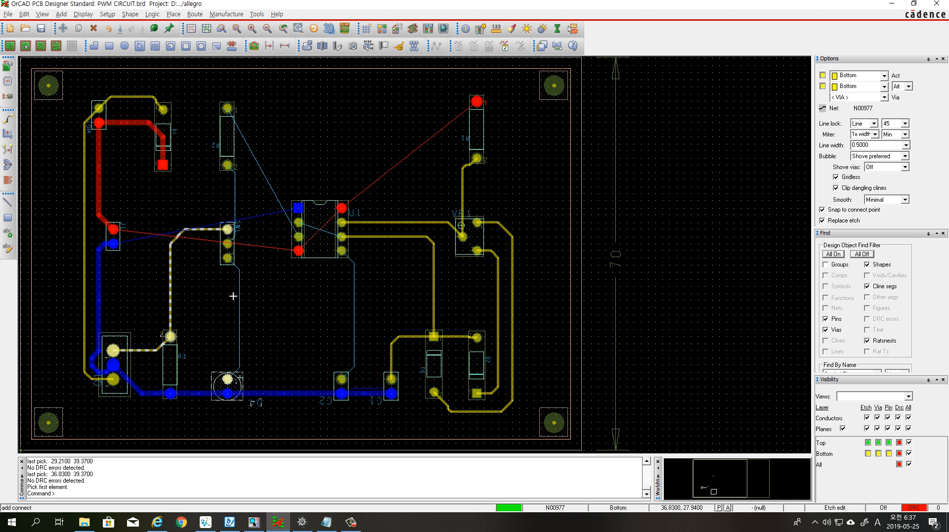
# Route N00970 from the central three-pin component's bottom pad to D4's upper pad, and N00914 from R2's lower pad to its middle pad
pyautogui.click(228, 258)
pyautogui.click(228, 379)
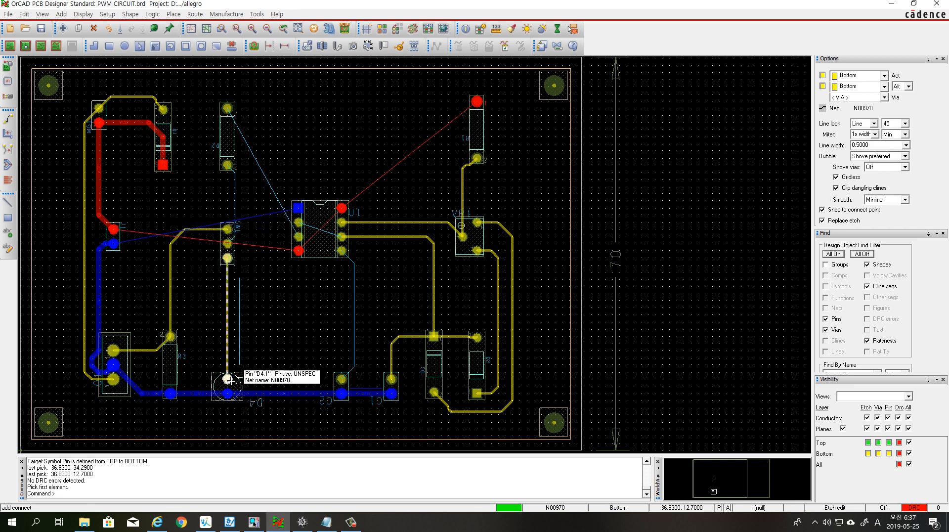
pyautogui.click(231, 167)
pyautogui.click(231, 167)
pyautogui.click(249, 177)
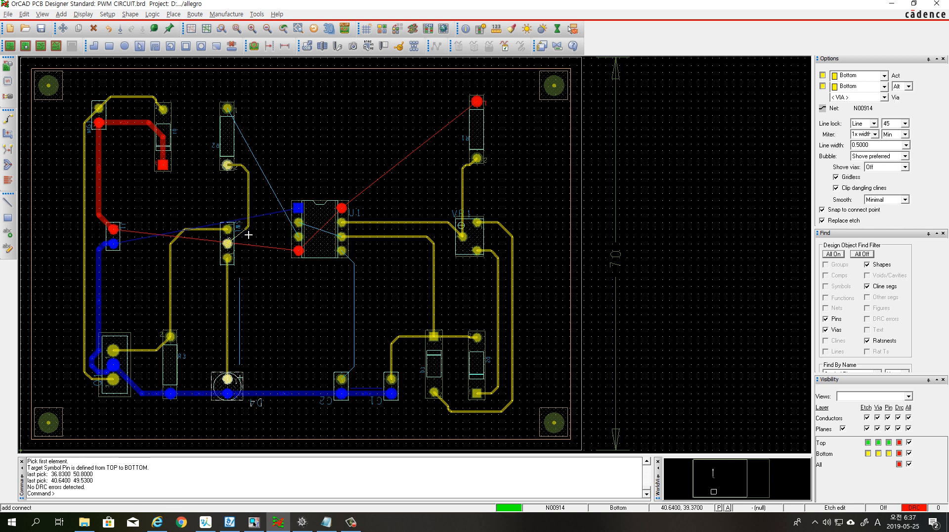
pyautogui.click(239, 246)
pyautogui.click(232, 247)
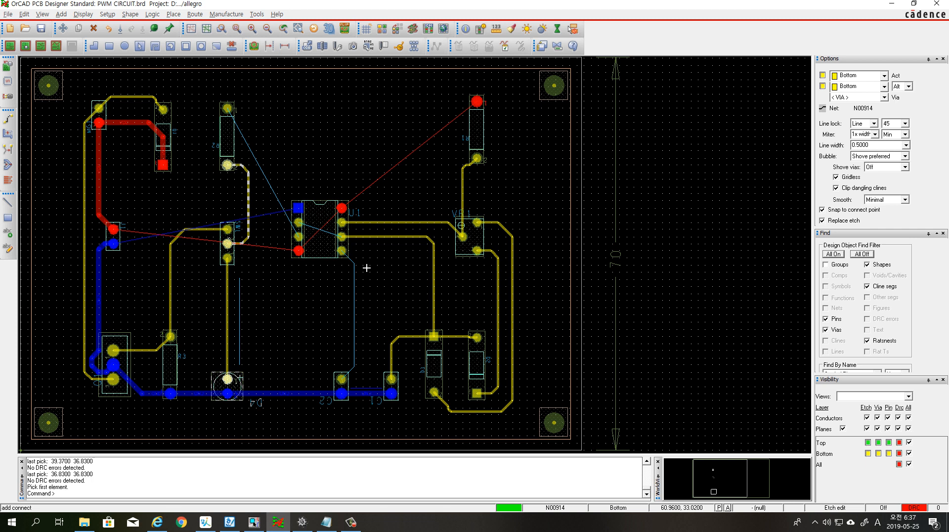
# Route the Gnd net from U1's square pad down through the inside of U1 to C2's lower pad
pyautogui.click(307, 210)
pyautogui.click(299, 208)
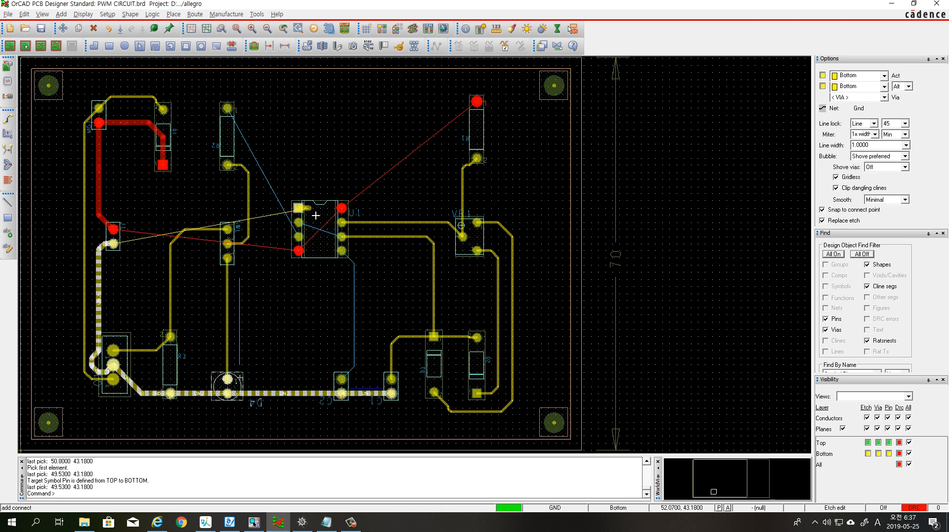
pyautogui.click(312, 221)
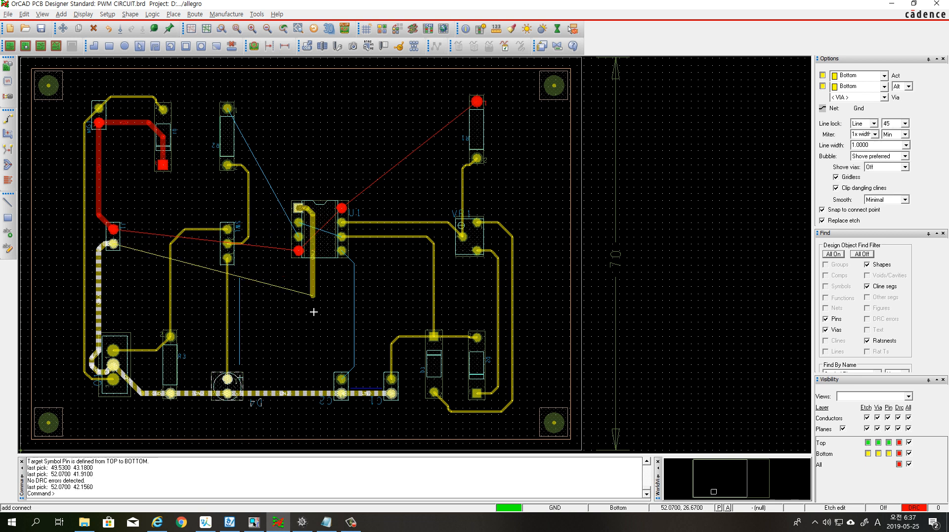
pyautogui.click(325, 384)
pyautogui.click(344, 395)
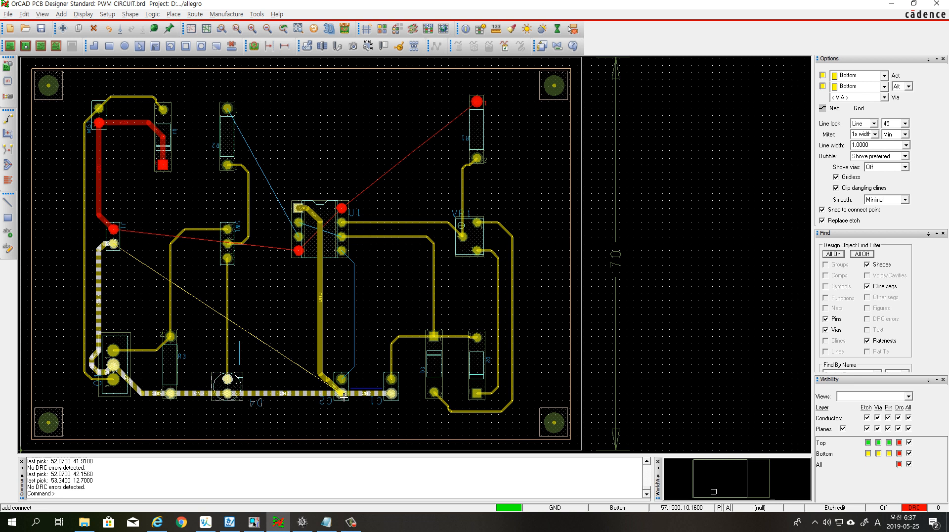
# Route net N00825 from U1's third right-hand pad up and around the square Gnd pad to U1's second left-hand pad
pyautogui.click(339, 237)
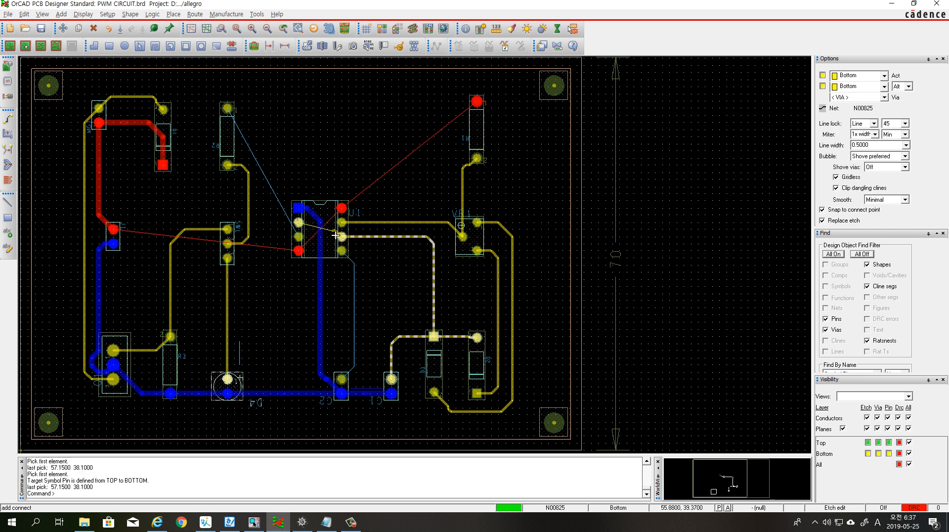
pyautogui.click(328, 229)
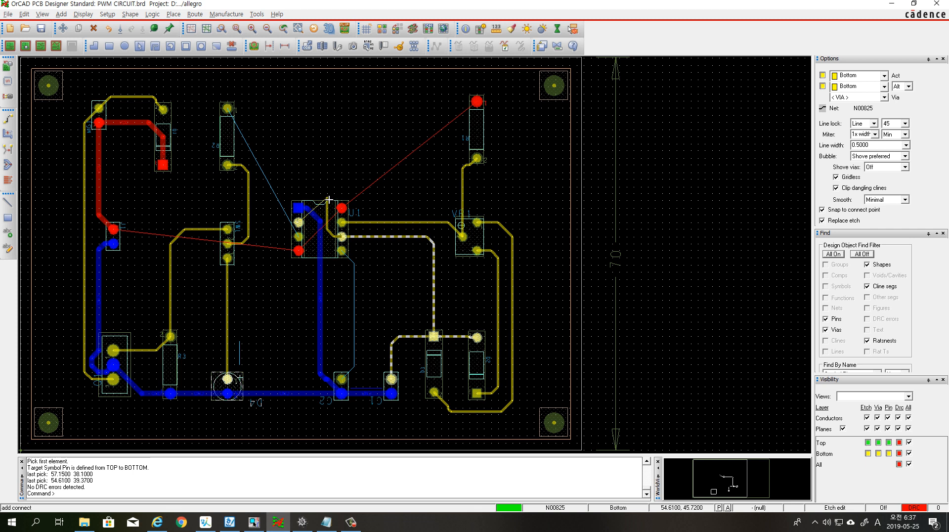
pyautogui.click(322, 200)
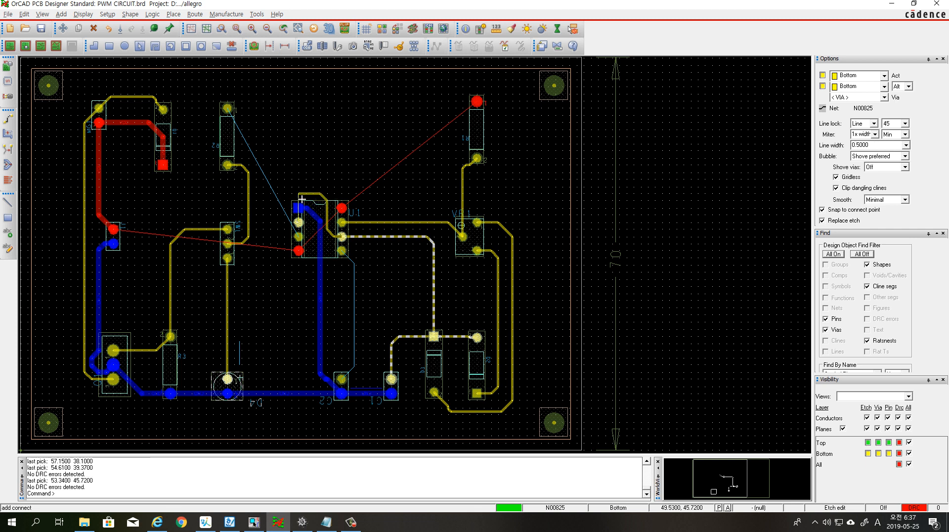
pyautogui.click(292, 199)
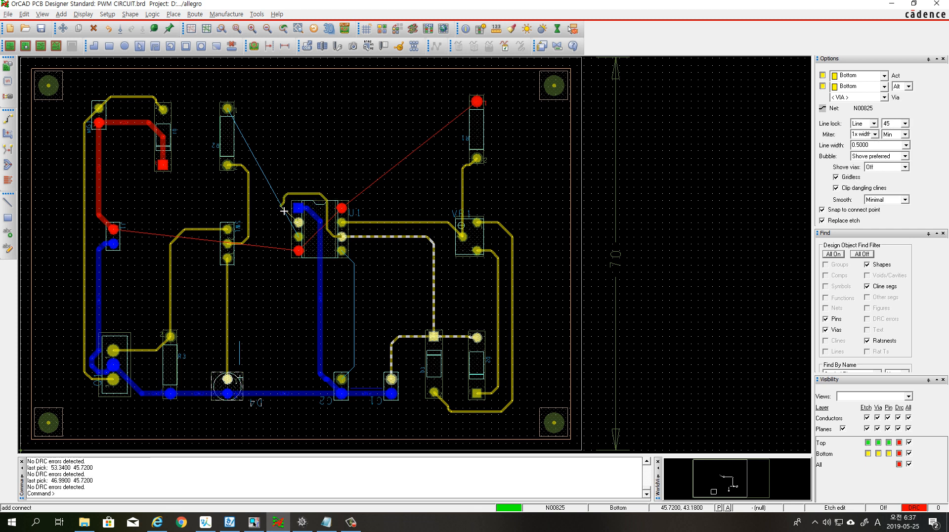
pyautogui.click(285, 206)
pyautogui.click(286, 228)
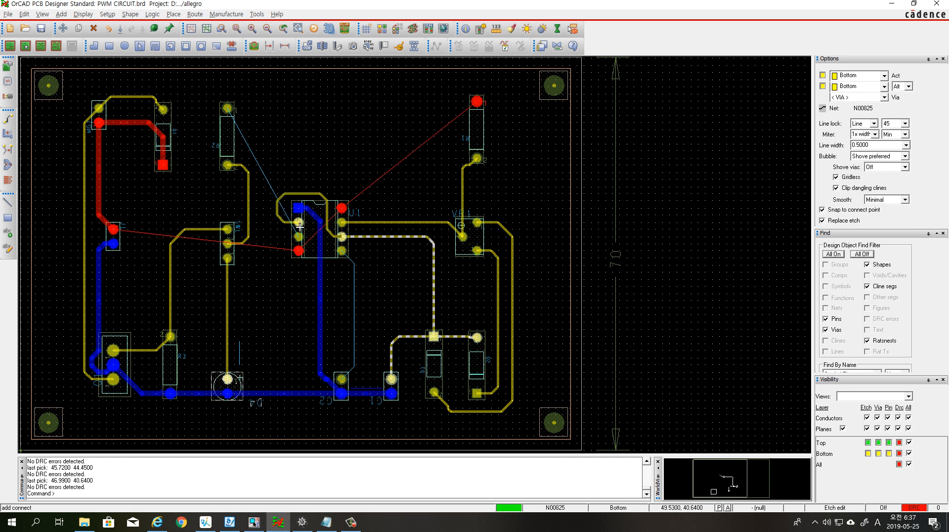
pyautogui.click(299, 223)
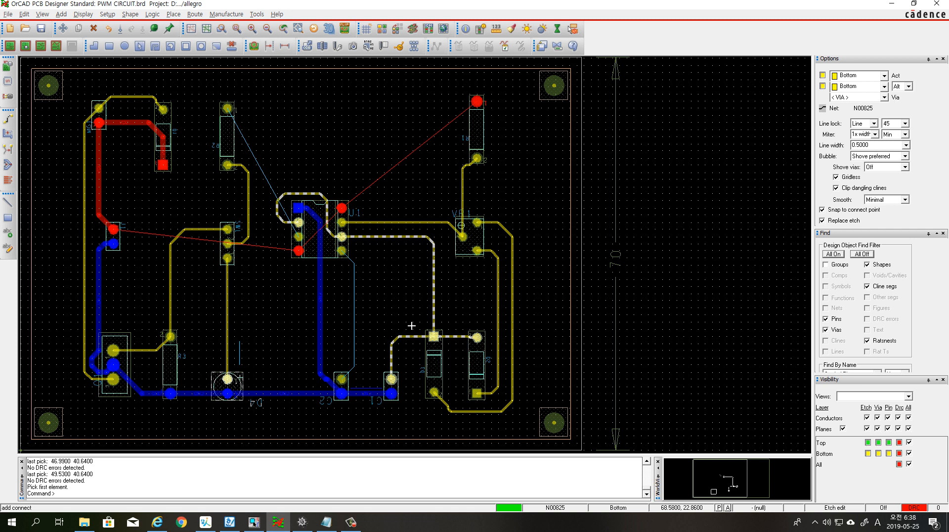
# Route N00907 from R2's upper pad to U1's third left-hand pad, and N01147 from U1's lower-right pad straight to C2's upper pad
pyautogui.click(227, 109)
pyautogui.click(262, 121)
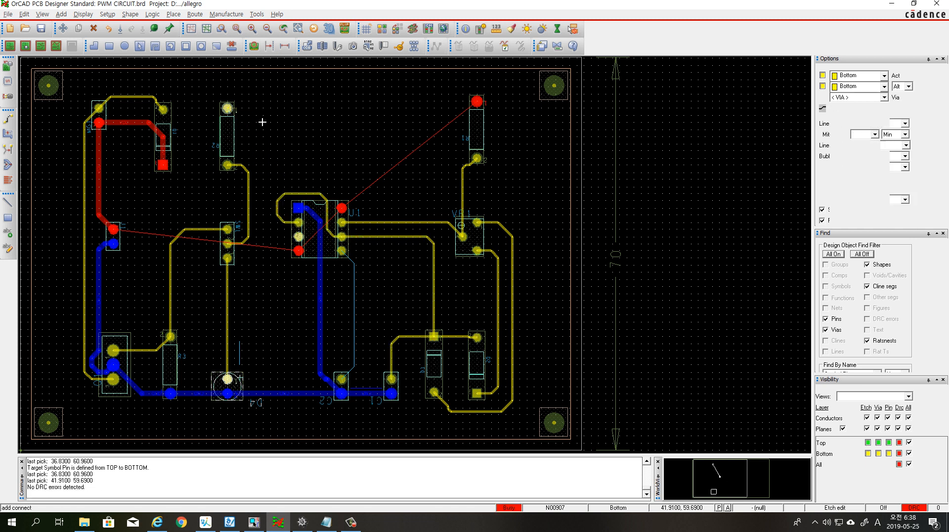
pyautogui.click(275, 243)
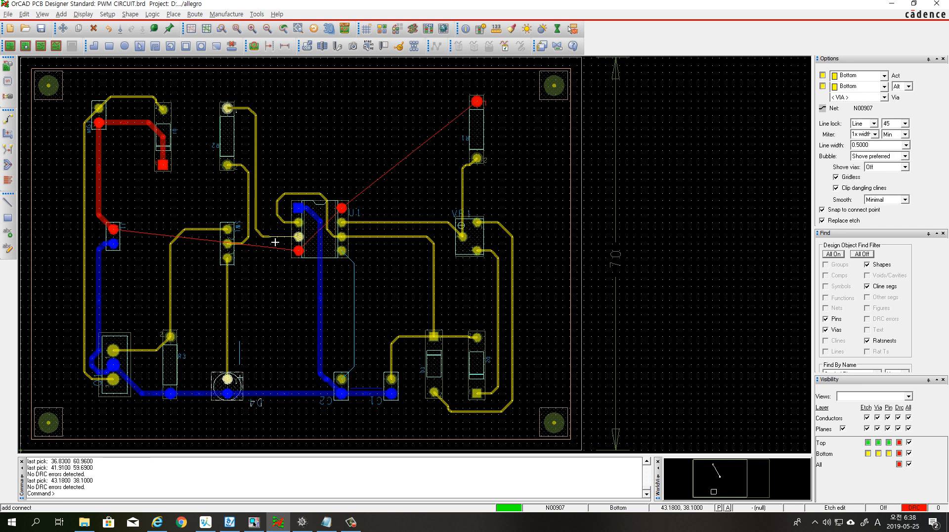
pyautogui.click(299, 237)
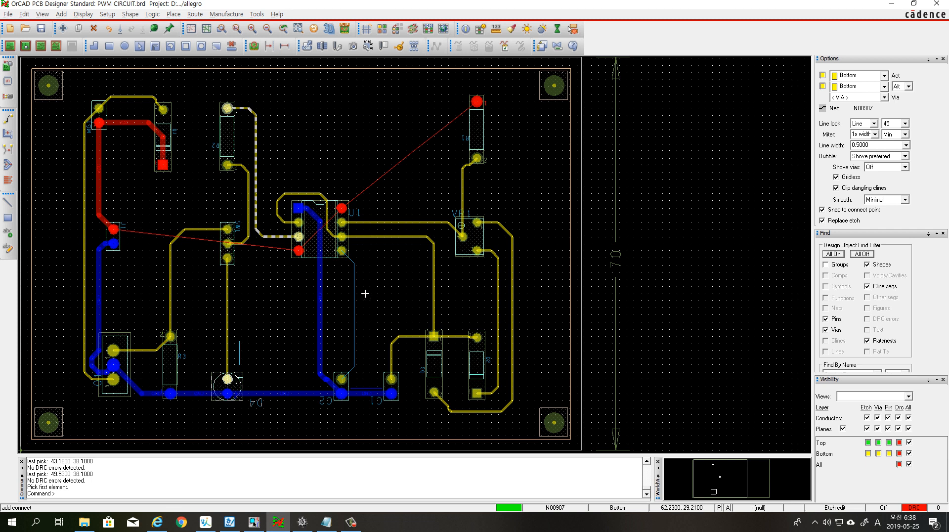
pyautogui.click(342, 250)
pyautogui.click(342, 379)
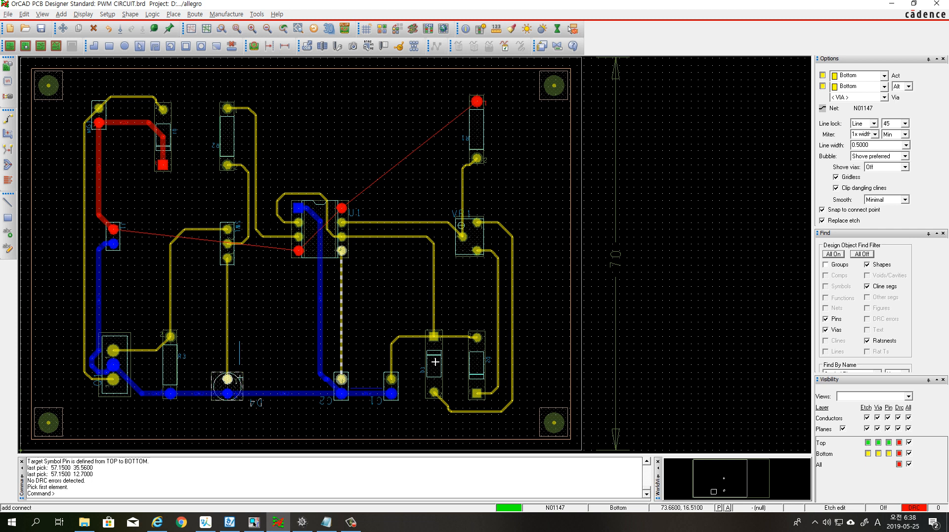
# Route the Vcc net from U1's lower-left pad, between R2's two pads, down to the upper pad of the two-pin connector
pyautogui.click(299, 252)
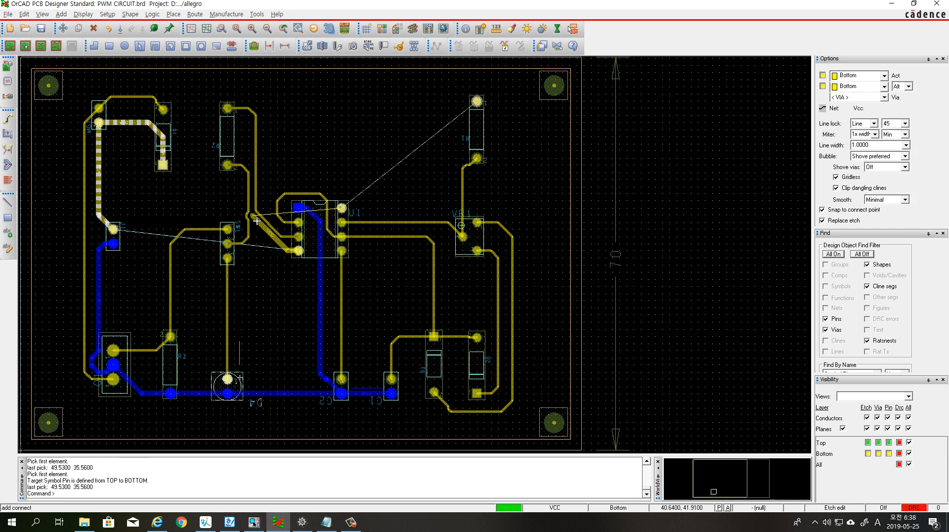
pyautogui.click(256, 237)
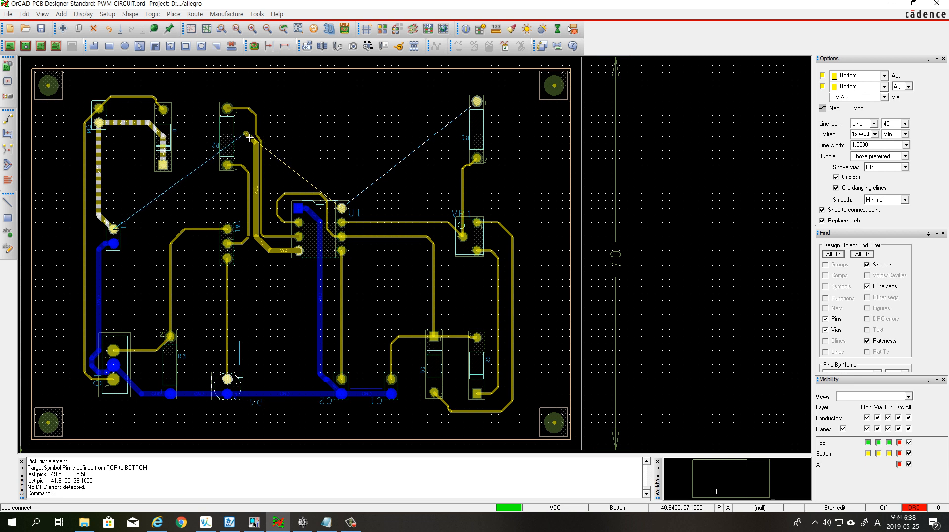
pyautogui.click(250, 138)
pyautogui.click(208, 144)
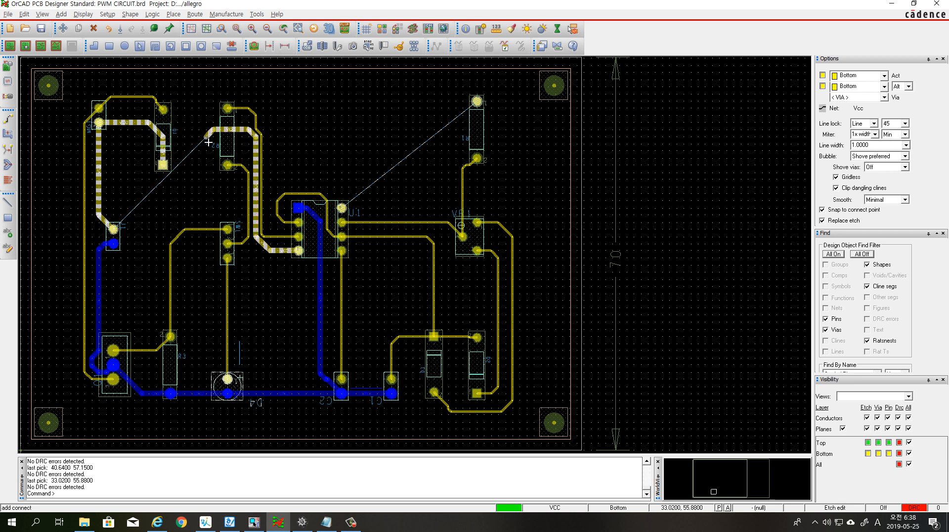
pyautogui.click(194, 157)
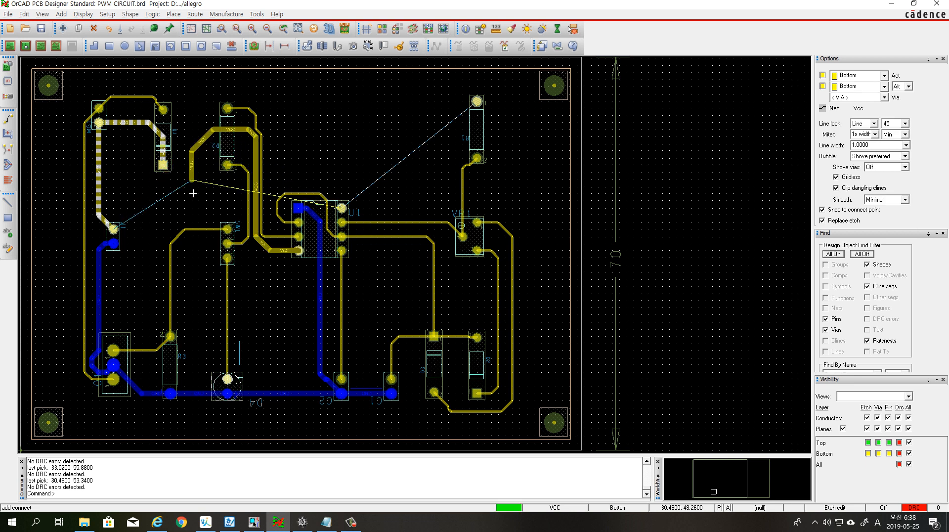
pyautogui.click(188, 221)
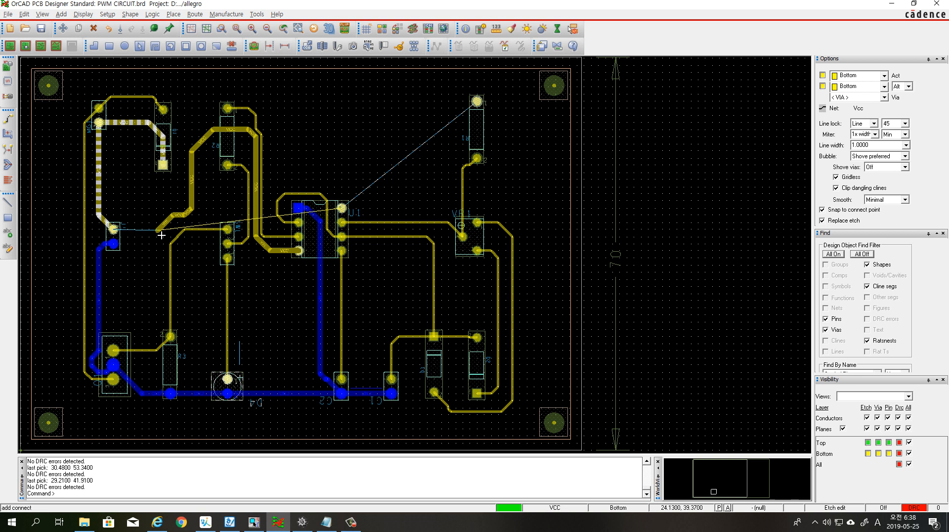
pyautogui.click(162, 235)
pyautogui.click(119, 234)
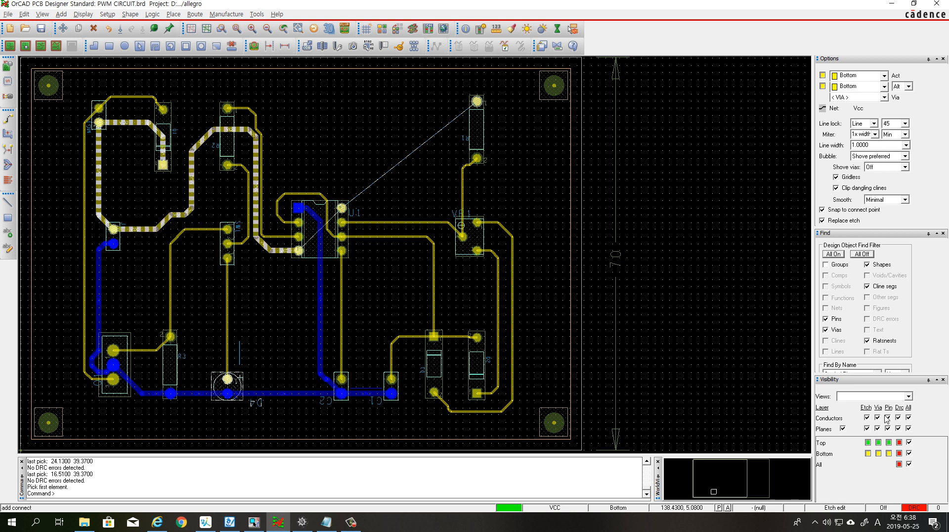
# Route the Vcc net from U1's upper-right pad to R1's upper pad
pyautogui.click(354, 211)
pyautogui.click(343, 209)
pyautogui.click(446, 195)
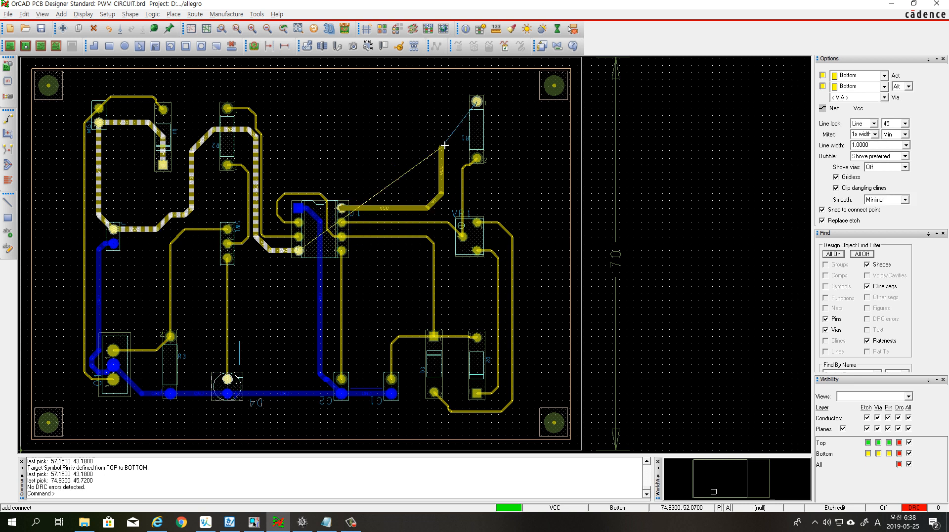
pyautogui.click(451, 105)
pyautogui.click(476, 102)
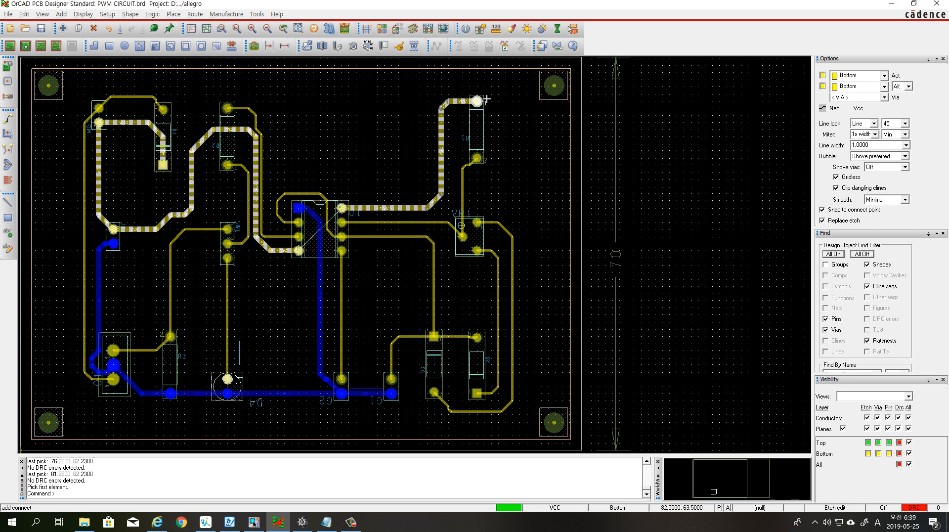
# Route Vcc from R1's upper pad along the board's upper edge to the square Vcc pad between the switch and R2, and finish routing
pyautogui.click(477, 101)
pyautogui.click(472, 90)
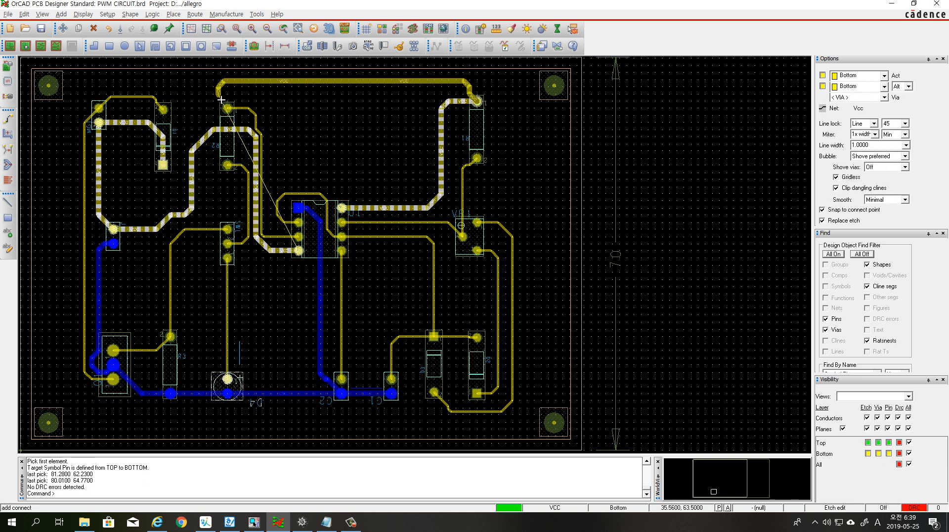
pyautogui.click(188, 102)
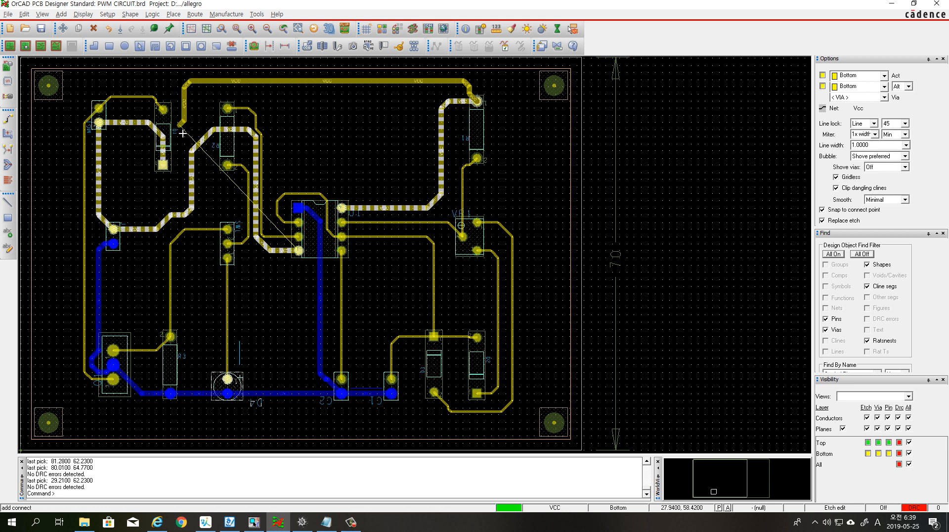
pyautogui.click(162, 165)
pyautogui.rightClick(678, 234)
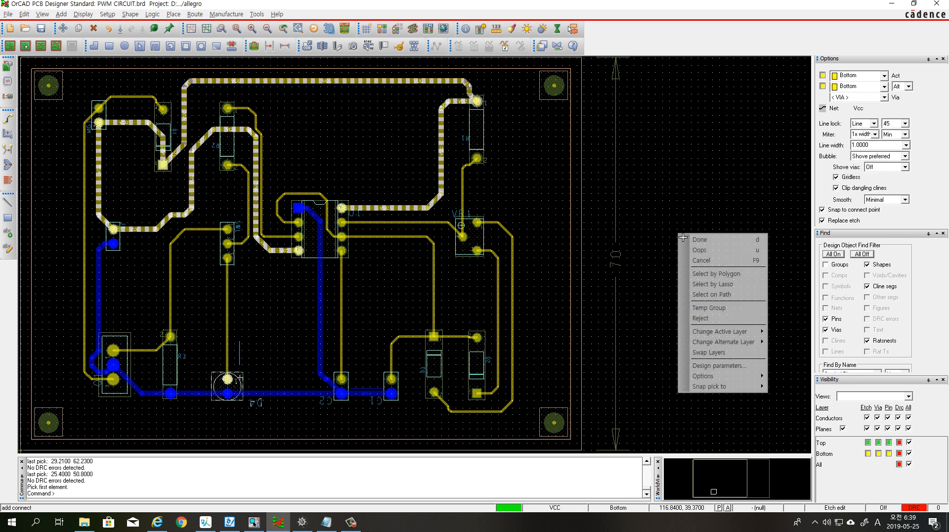
pyautogui.click(678, 237)
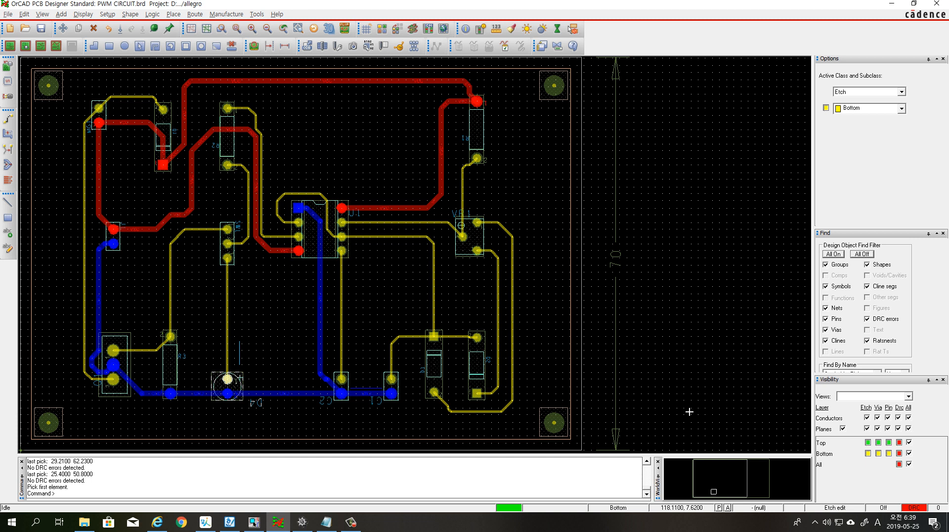
# Apply Custom Smooth with 45-degree corners to the three new Vcc traces and the trace from R2's upper pad to U1
pyautogui.click(8, 149)
pyautogui.click(295, 83)
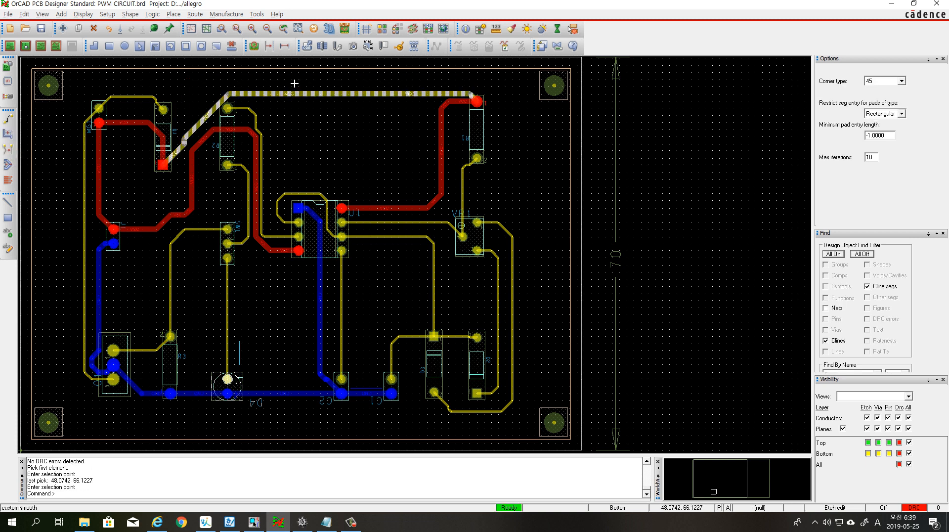
pyautogui.click(232, 135)
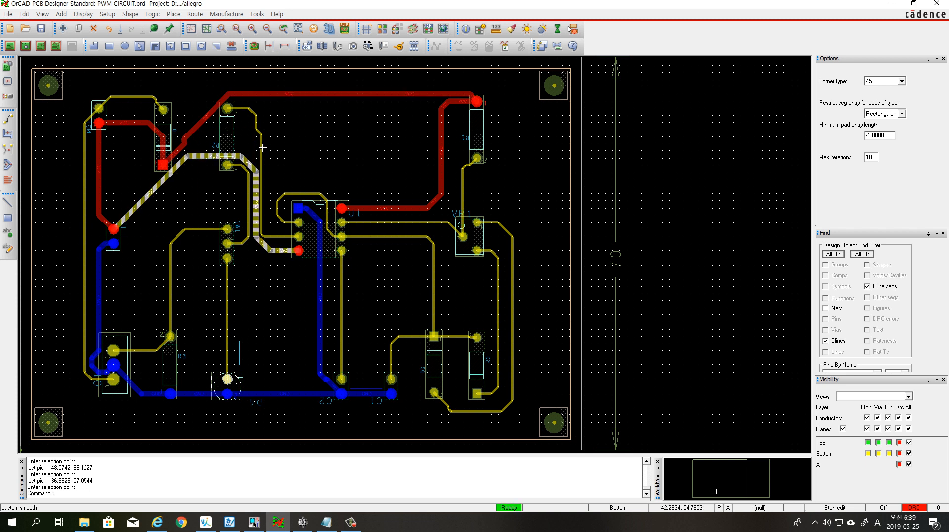
pyautogui.click(265, 138)
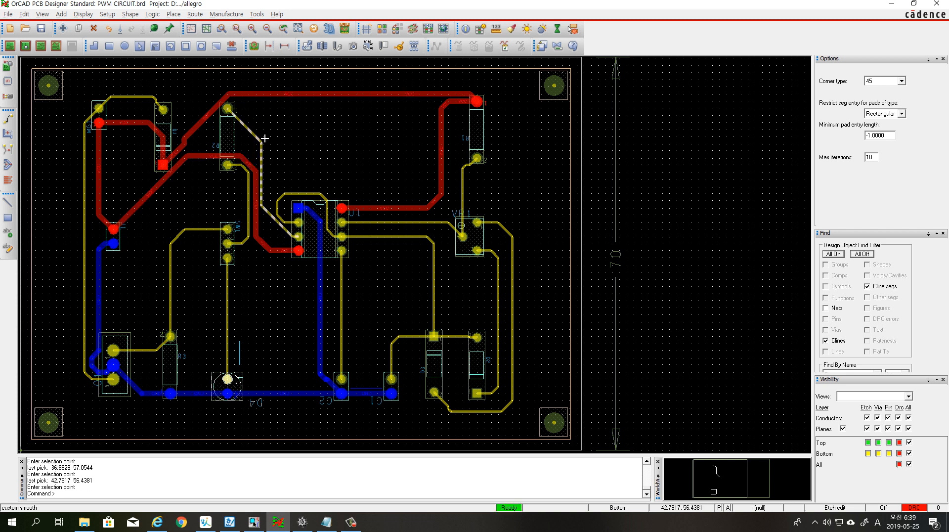
pyautogui.click(446, 185)
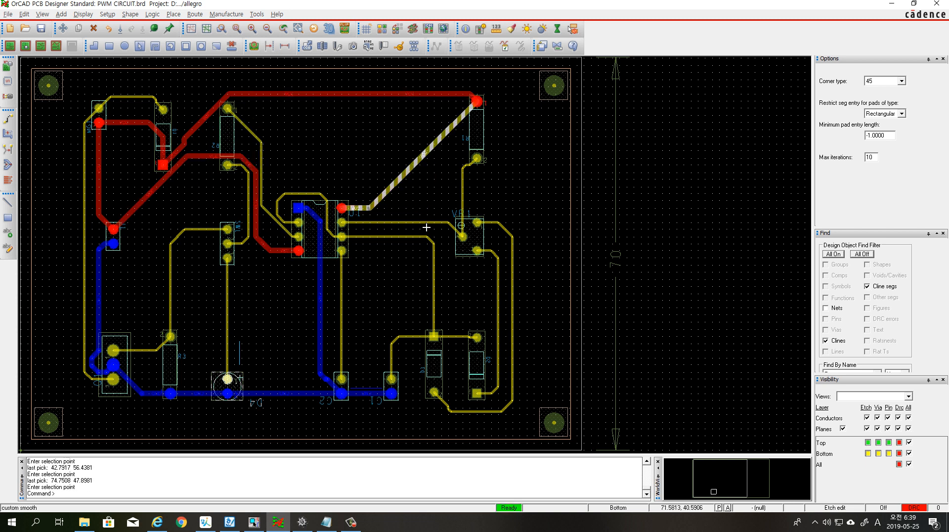
# Apply Custom Smooth to the Gnd traces, the outer trace to the lower-left three-pin part, and VR1's two traces to the diodes
pyautogui.click(100, 325)
pyautogui.click(89, 294)
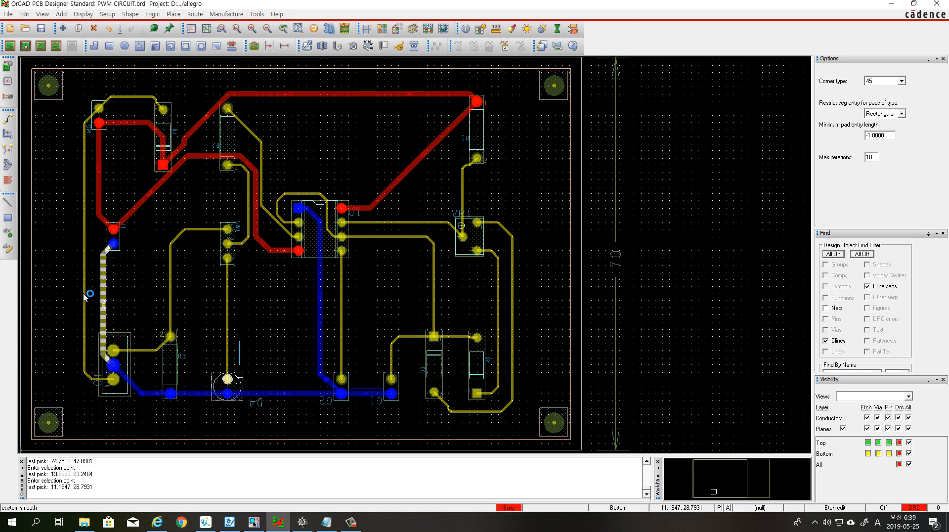
pyautogui.click(154, 398)
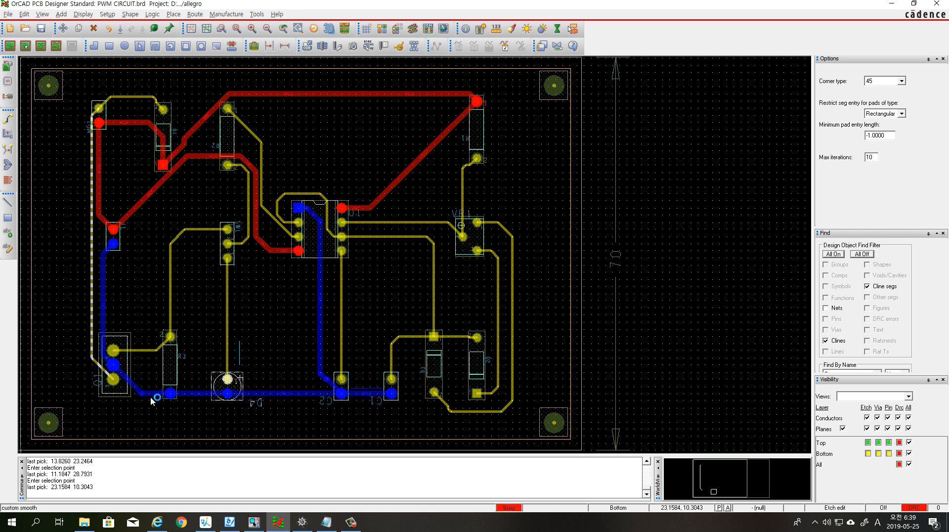
pyautogui.click(204, 397)
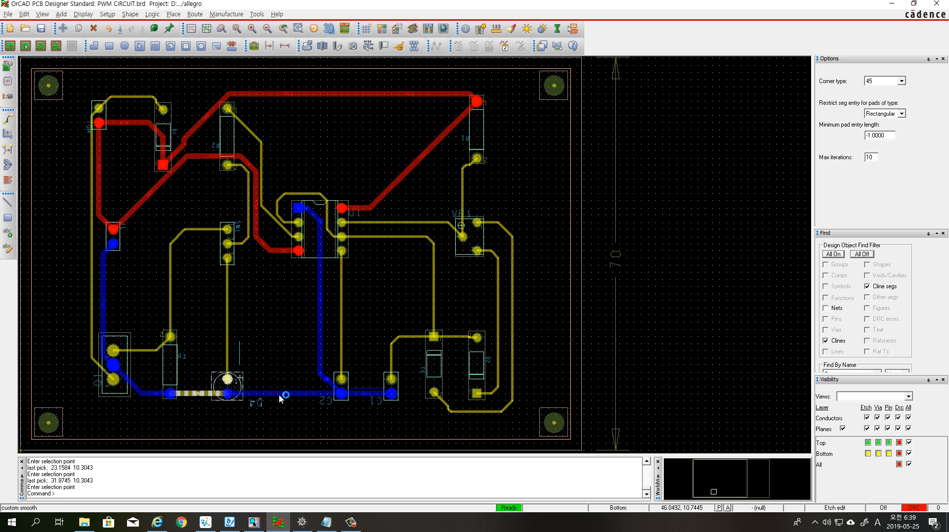
pyautogui.click(278, 394)
pyautogui.click(325, 359)
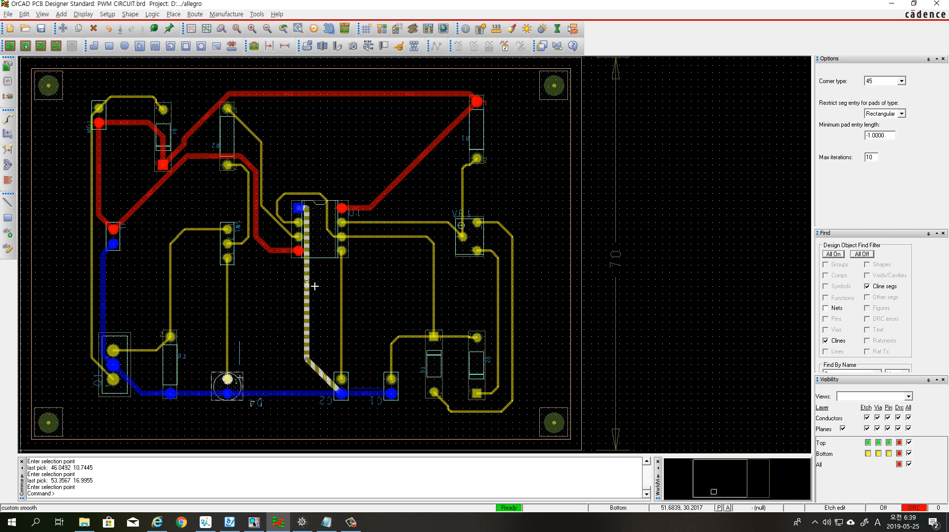
pyautogui.click(476, 412)
pyautogui.click(503, 321)
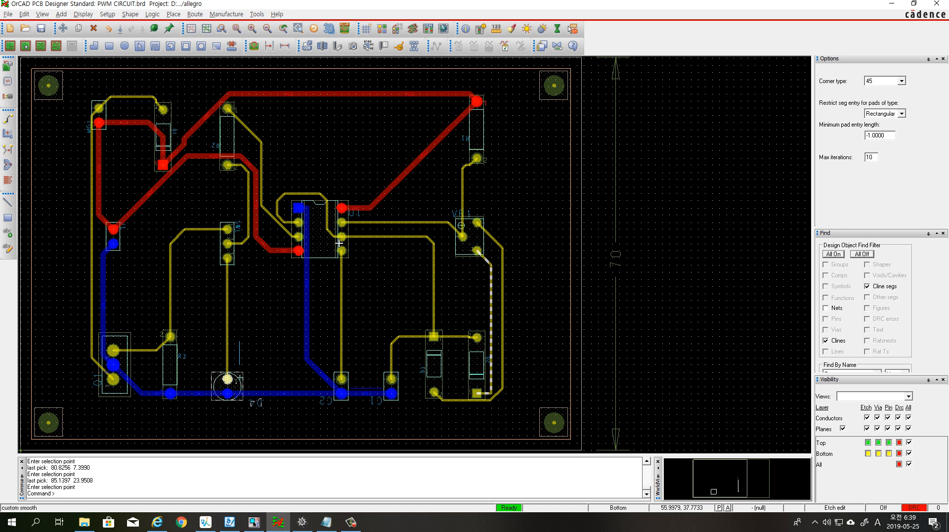
# Try smoothing the looped trace around U1's square Gnd pad, undoing the result
pyautogui.click(330, 226)
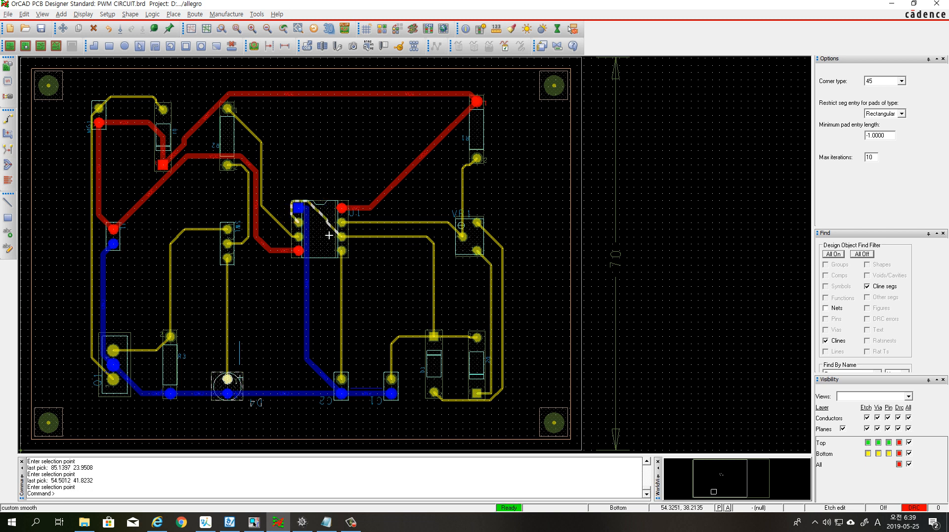
pyautogui.rightClick(431, 166)
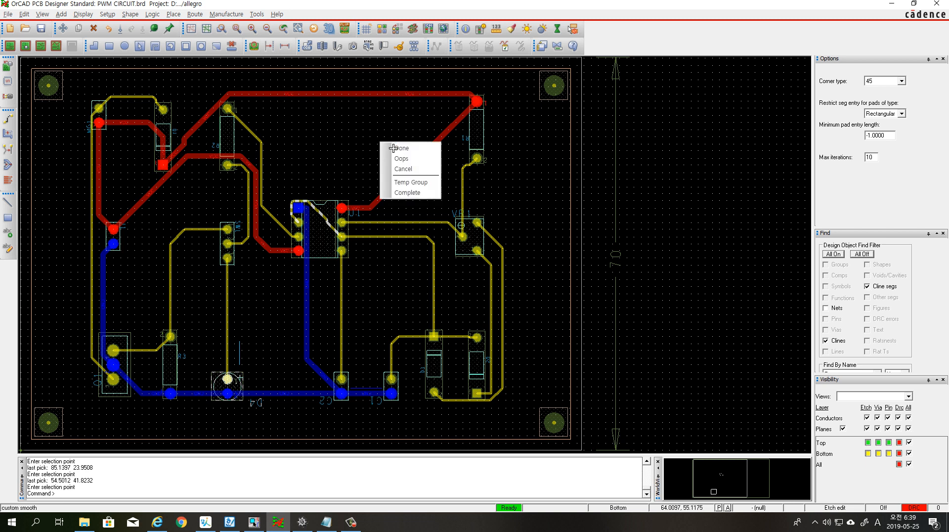
pyautogui.click(402, 157)
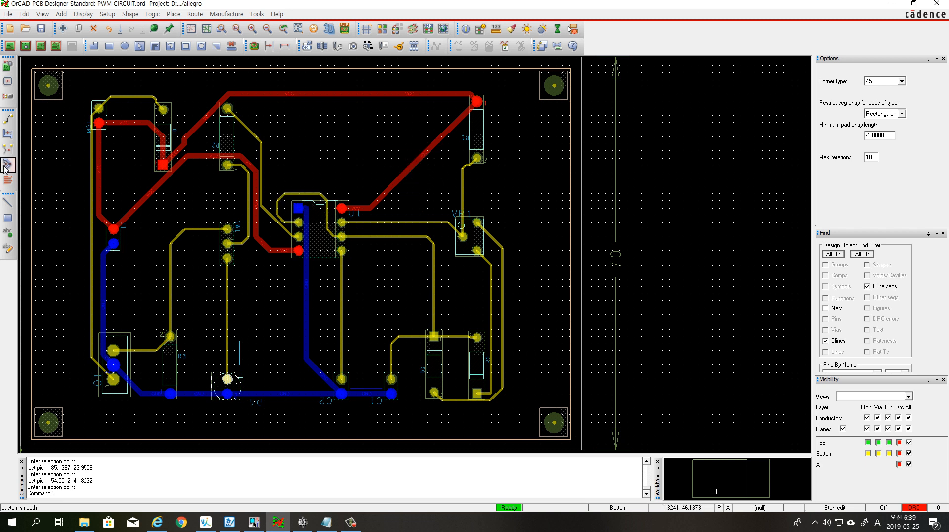
# Slide the upper Vcc trace's diagonal beside R2 toward the square Vcc pad, and the Vcc segment between R2's pads slightly upward
pyautogui.click(8, 134)
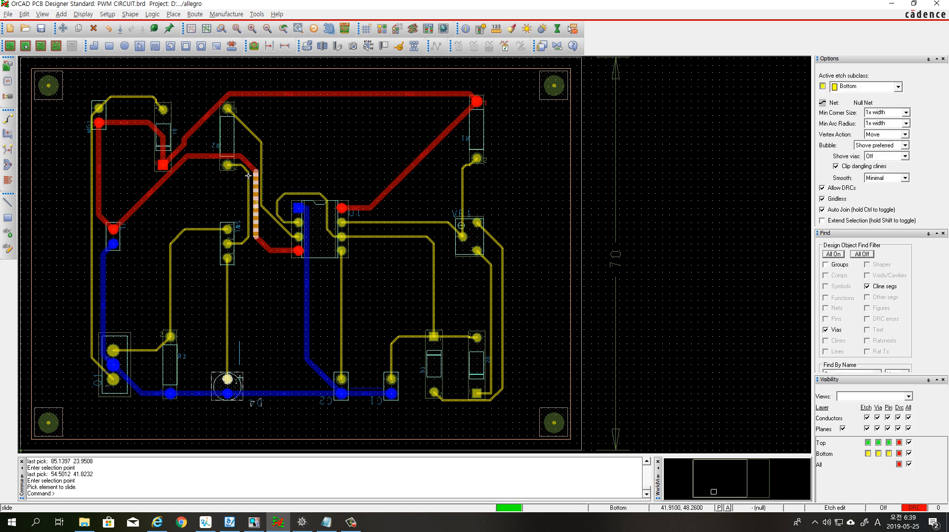
pyautogui.click(194, 127)
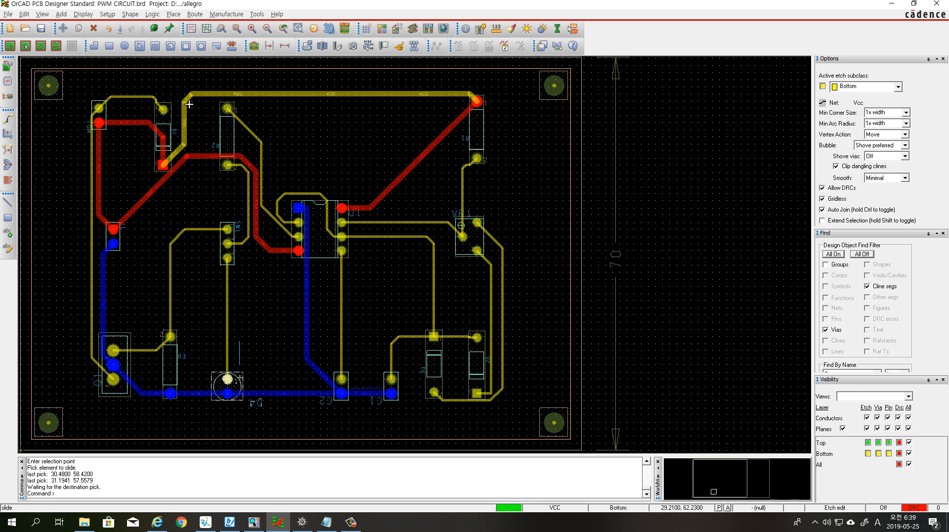
pyautogui.click(187, 107)
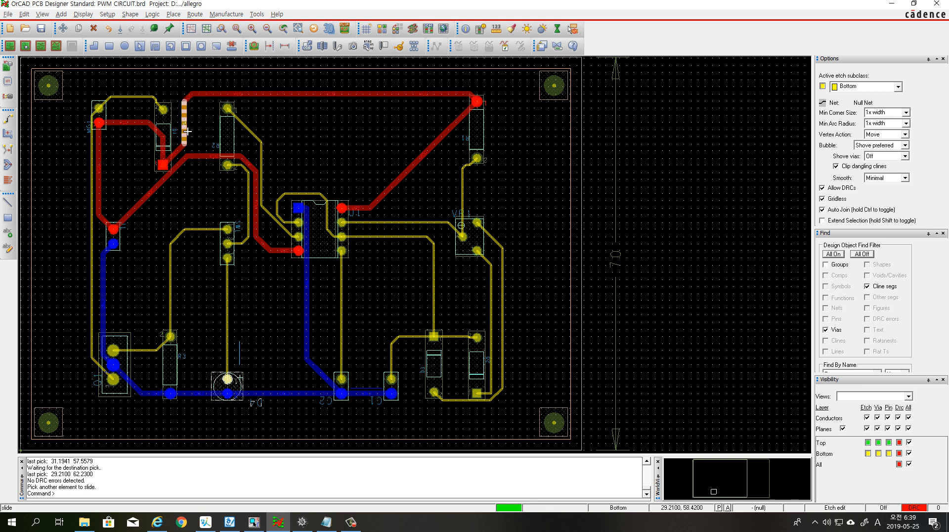
pyautogui.click(209, 159)
pyautogui.click(208, 153)
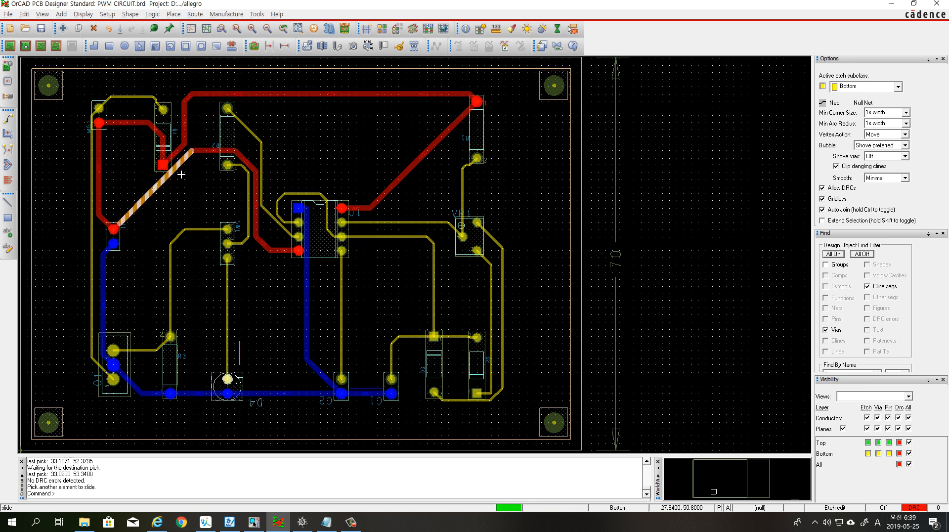
# Slide the diagonal Vcc segment between the two-pin connector and R2 away from the square Vcc pad
pyautogui.click(158, 193)
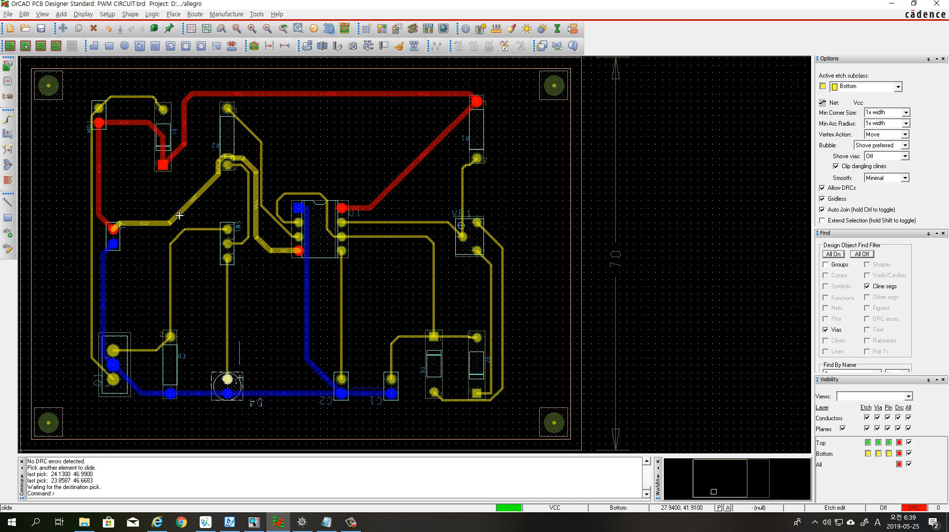
pyautogui.click(140, 230)
pyautogui.click(141, 230)
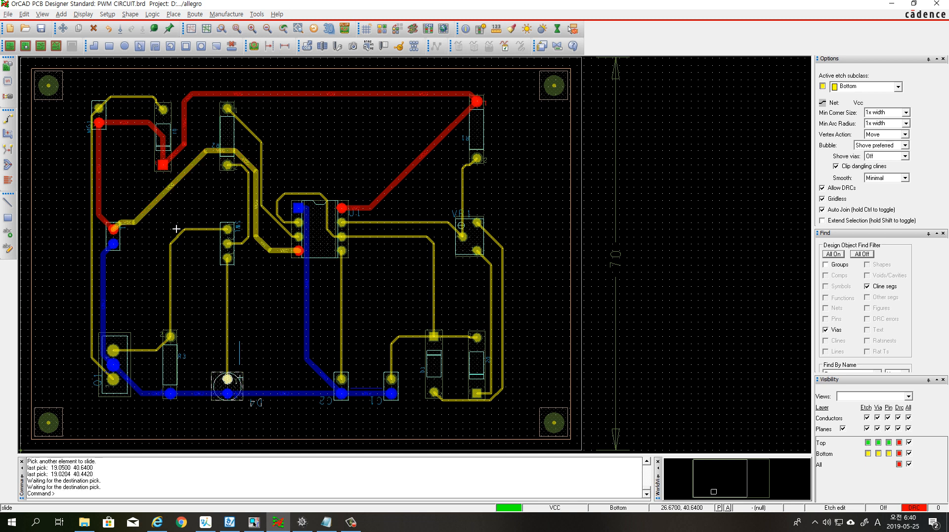
pyautogui.click(143, 224)
pyautogui.click(165, 223)
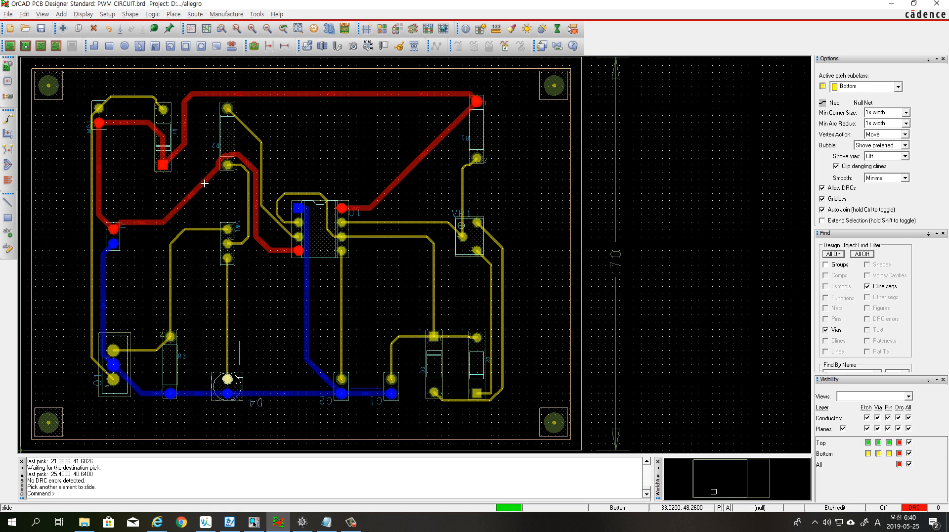
pyautogui.click(199, 189)
pyautogui.click(196, 179)
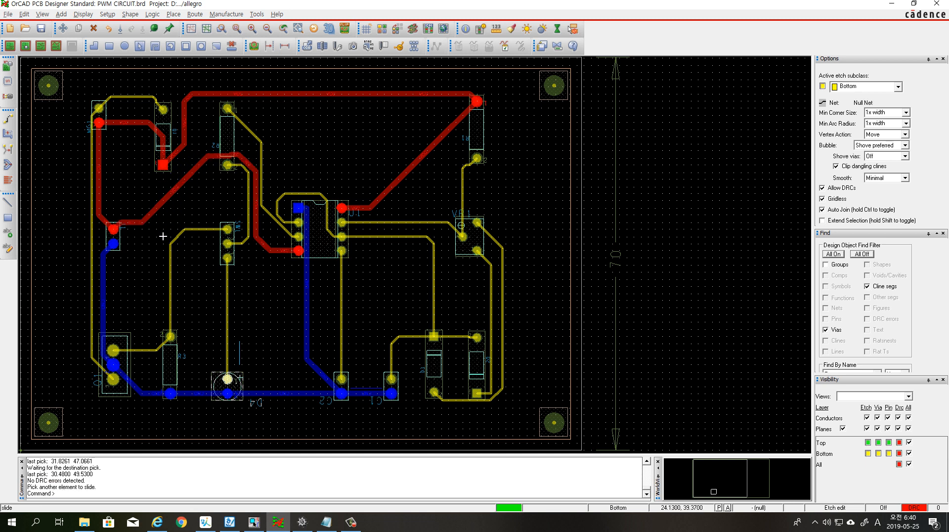
# Slide the diagonal Vcc segment between U1 and R1 toward VR1, and adjust the trace from R1's lower pad to VR1
pyautogui.click(427, 158)
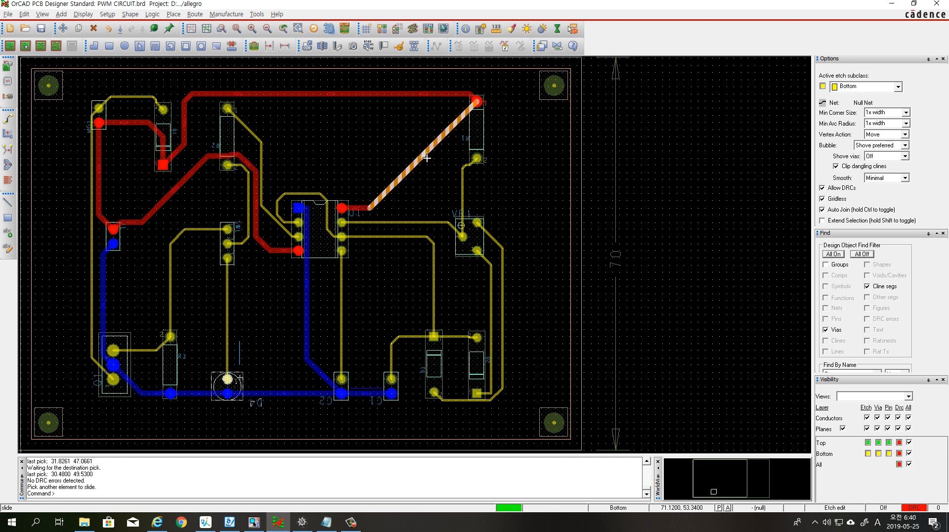
pyautogui.click(409, 172)
pyautogui.click(433, 188)
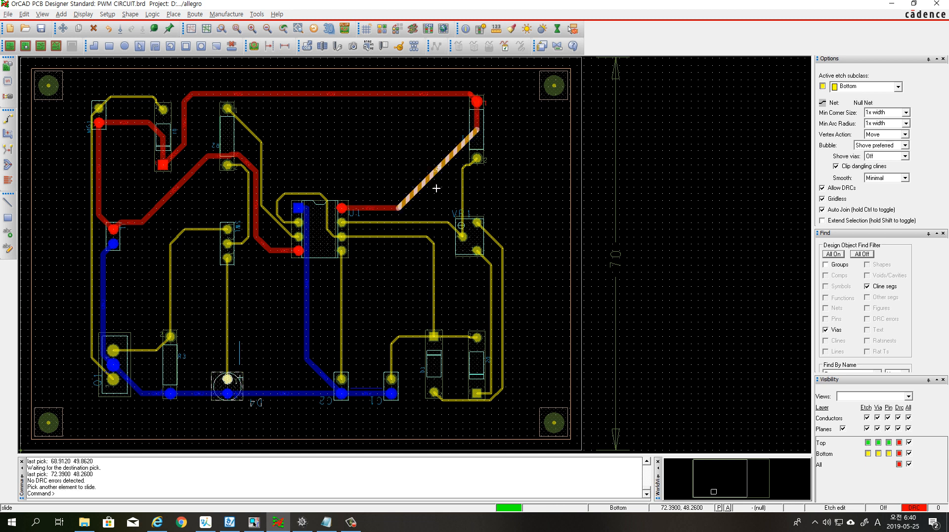
pyautogui.click(466, 193)
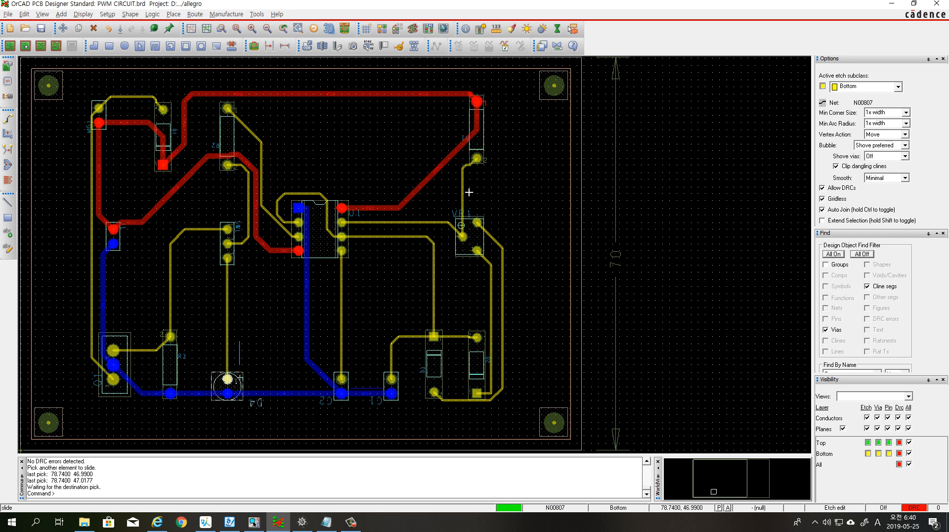
pyautogui.click(468, 190)
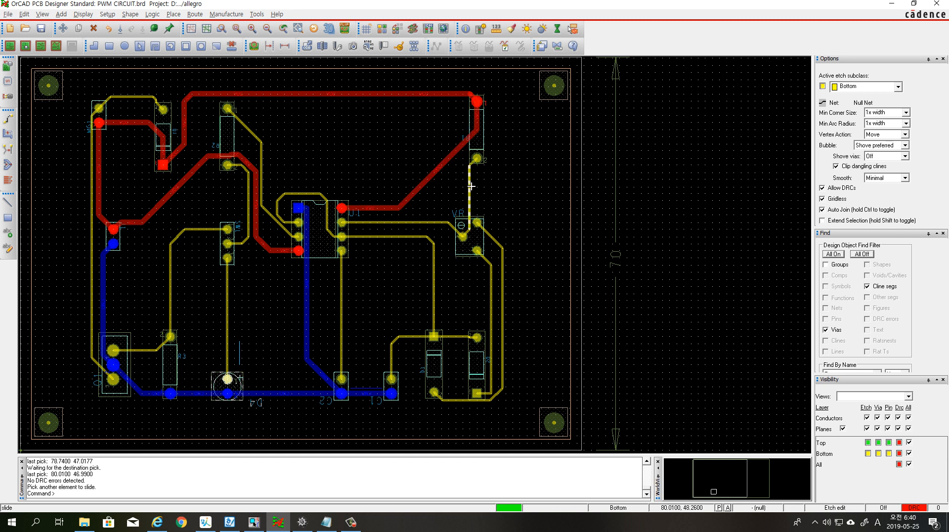
pyautogui.click(467, 189)
pyautogui.click(466, 189)
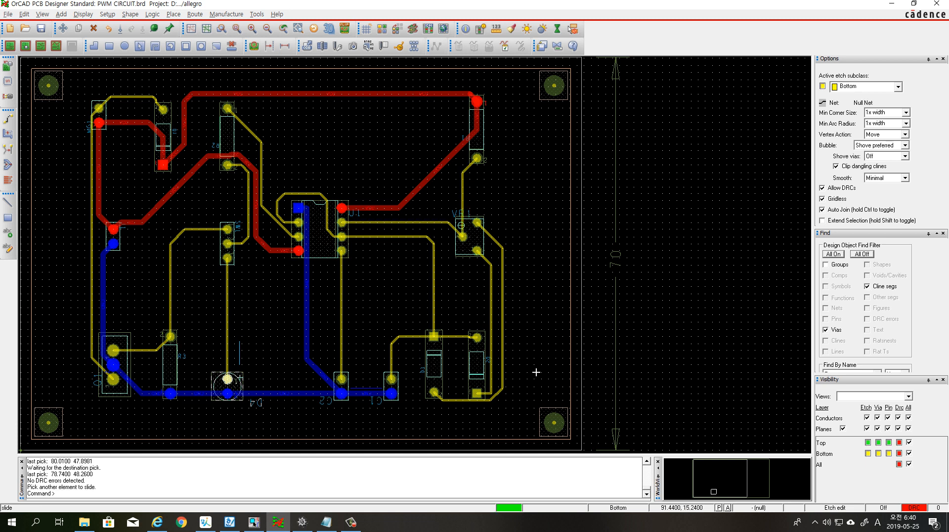
# Slide the trace segment beneath the two diodes downward, and U1's vertical Gnd segment rightward toward the middle of the chip
pyautogui.click(499, 400)
pyautogui.click(476, 403)
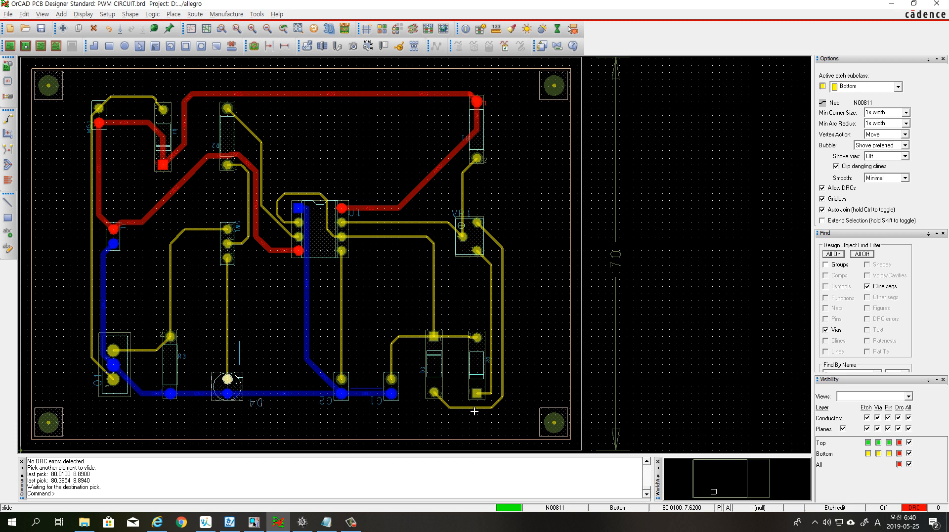
pyautogui.click(310, 283)
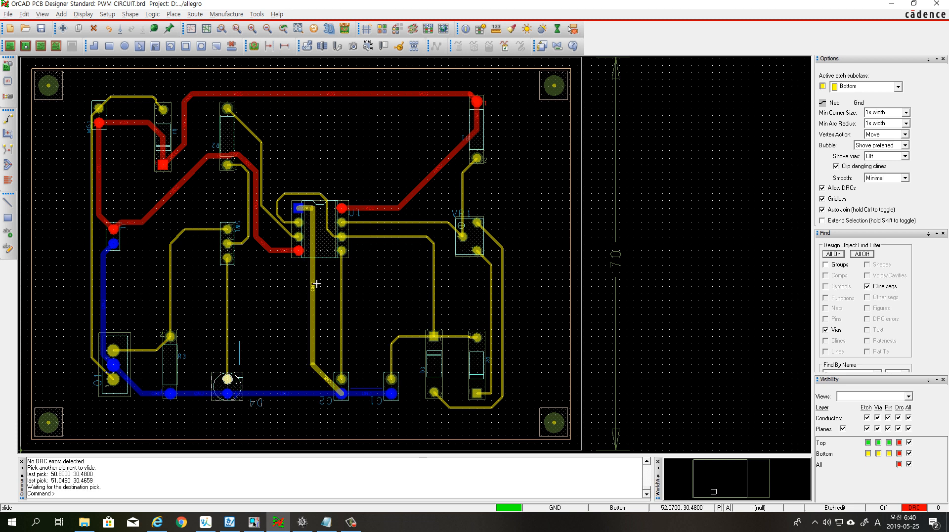
pyautogui.click(316, 284)
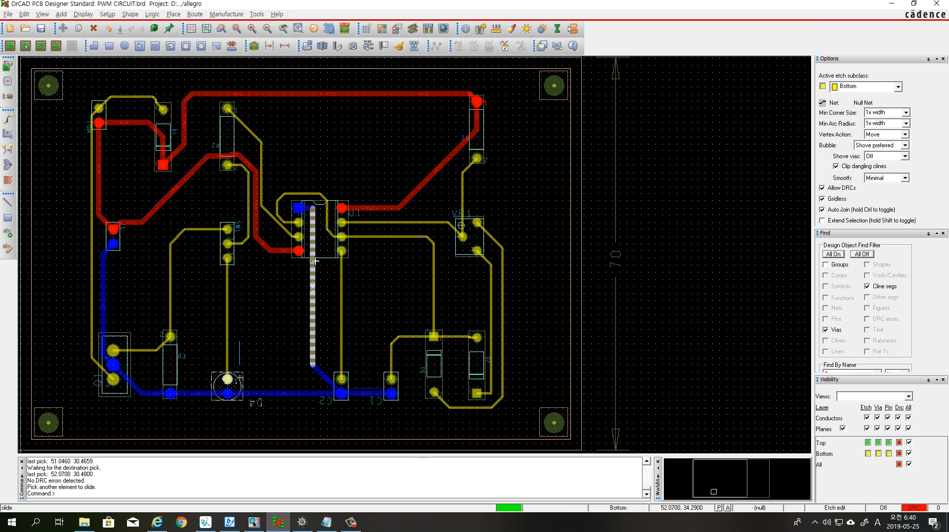
# Slide the R2-to-U1 trace's diagonal down and left, and the looped trace's lower-left and left segments outward from U1
pyautogui.click(278, 226)
pyautogui.click(272, 240)
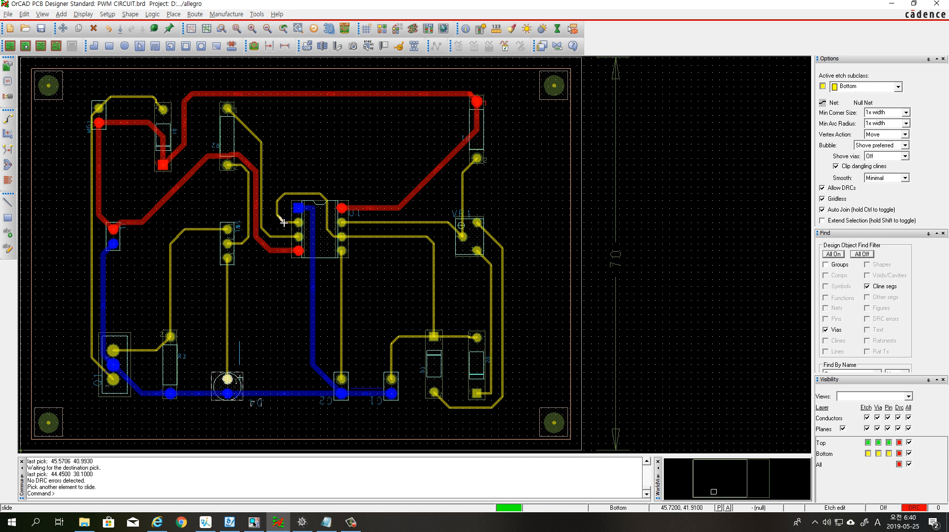
pyautogui.click(284, 223)
pyautogui.click(279, 230)
pyautogui.click(278, 213)
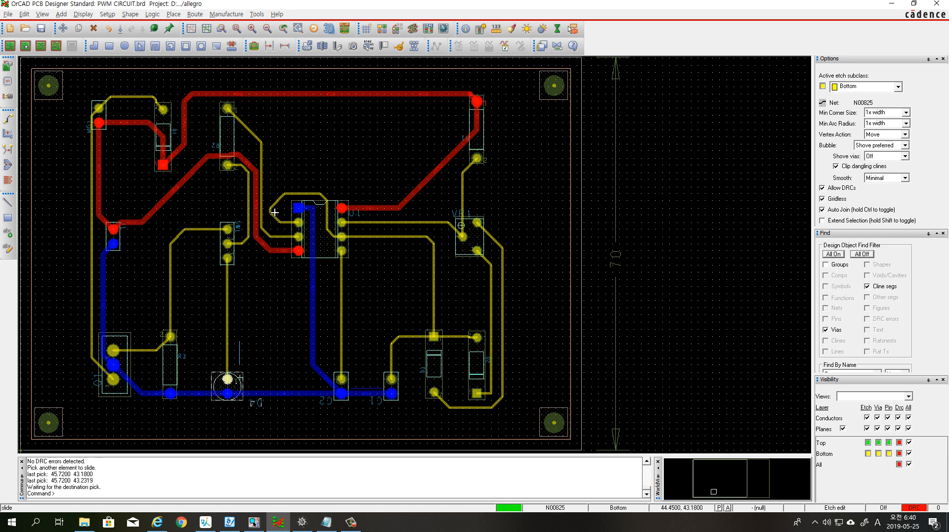
pyautogui.click(275, 213)
# Slide the upper-left diagonal, top and upper-right diagonal segments of the looped trace outward to widen it around U1's Gnd pad
pyautogui.click(283, 204)
pyautogui.click(275, 195)
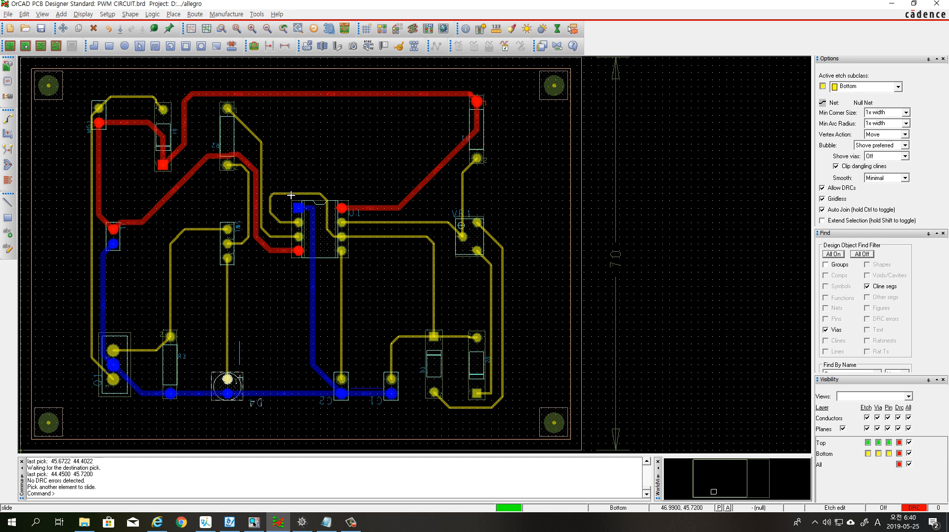
pyautogui.click(297, 195)
pyautogui.click(301, 192)
pyautogui.click(329, 196)
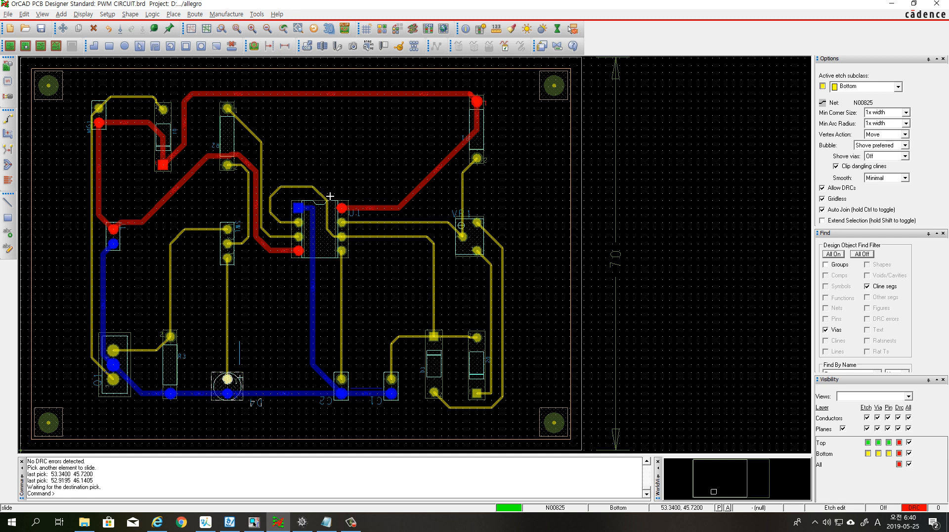
pyautogui.click(332, 197)
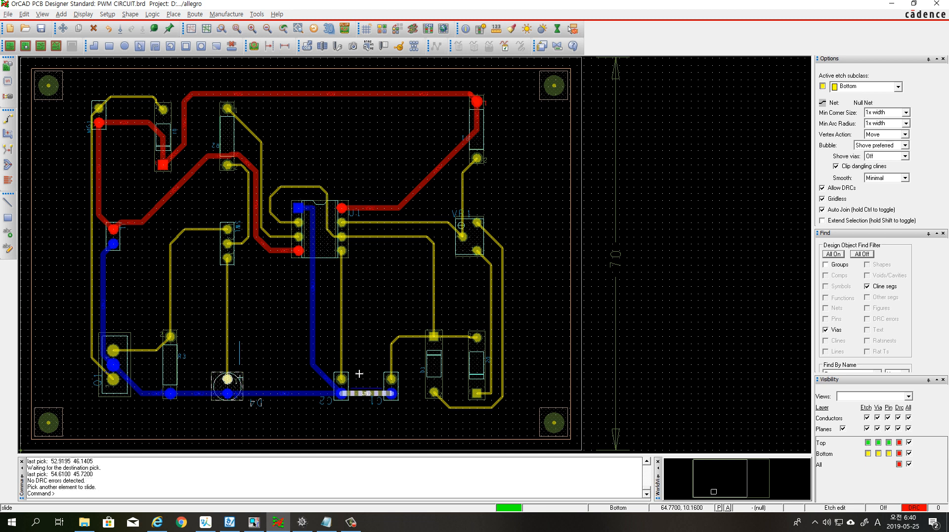
# Slide the trace between R2's lower pad and the three-pin part below it leftward, with 45-degree entries at both pads
pyautogui.click(246, 196)
pyautogui.click(250, 195)
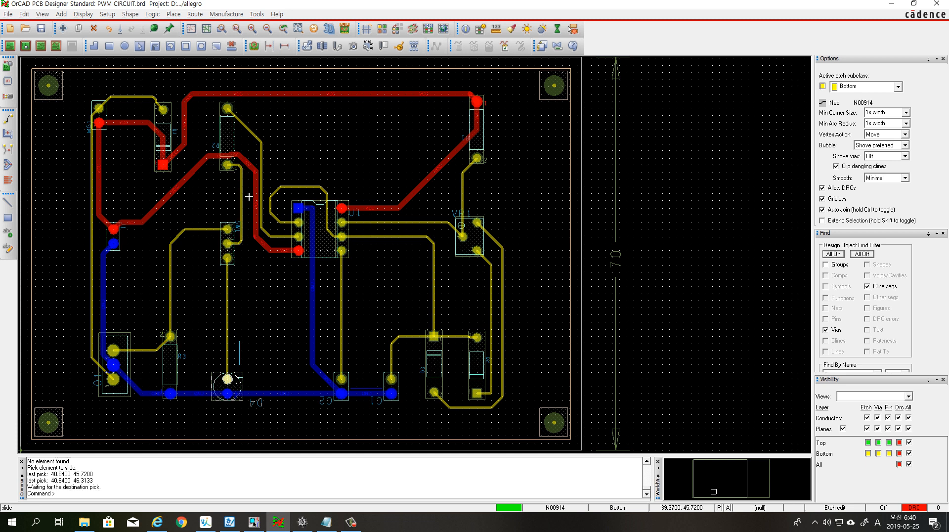
pyautogui.click(248, 171)
pyautogui.click(245, 171)
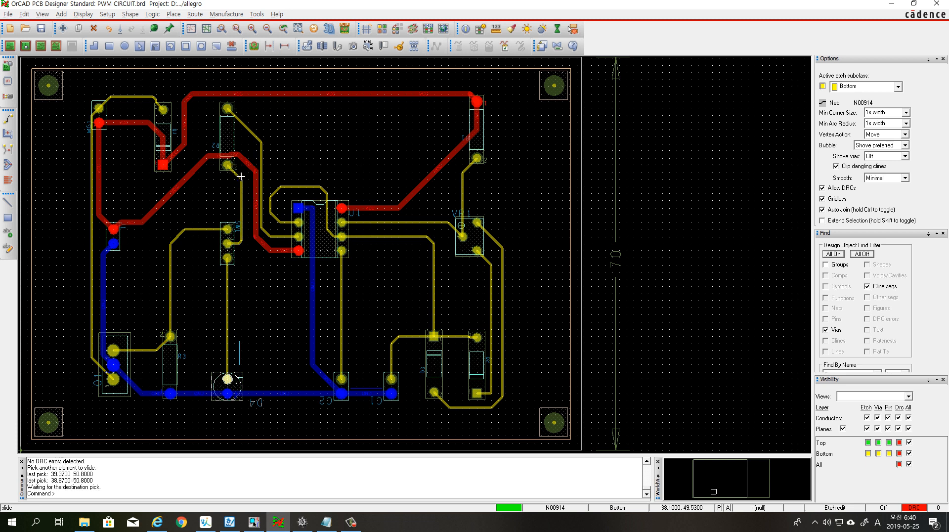
pyautogui.click(240, 178)
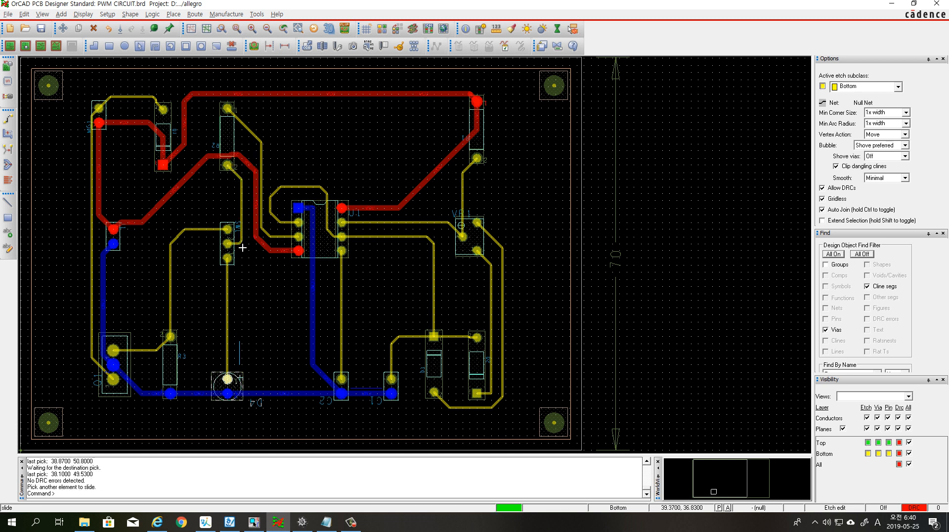
pyautogui.click(241, 242)
pyautogui.click(241, 241)
# Slide the Vcc segment at the two-pin connector level with its upper pad, and adjust the Vcc segment between R2's pads
pyautogui.click(138, 227)
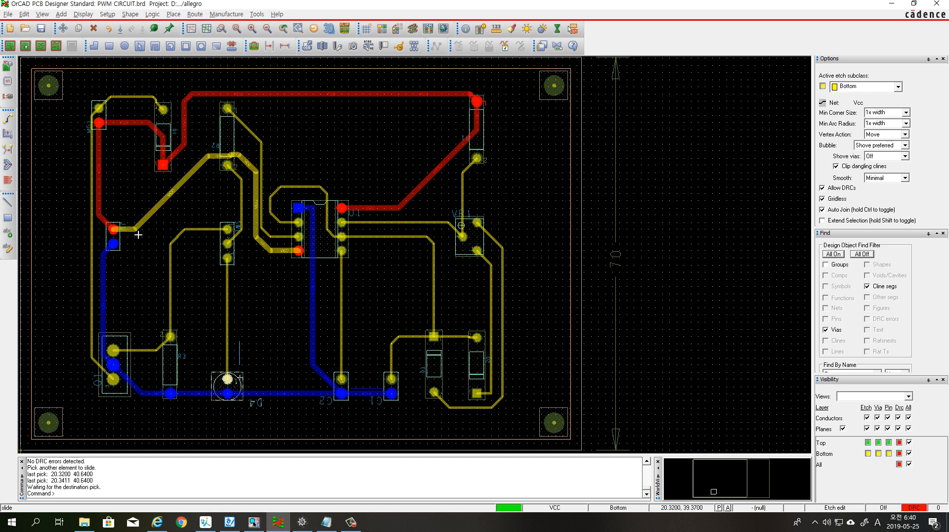
pyautogui.click(223, 153)
pyautogui.click(224, 153)
pyautogui.click(224, 152)
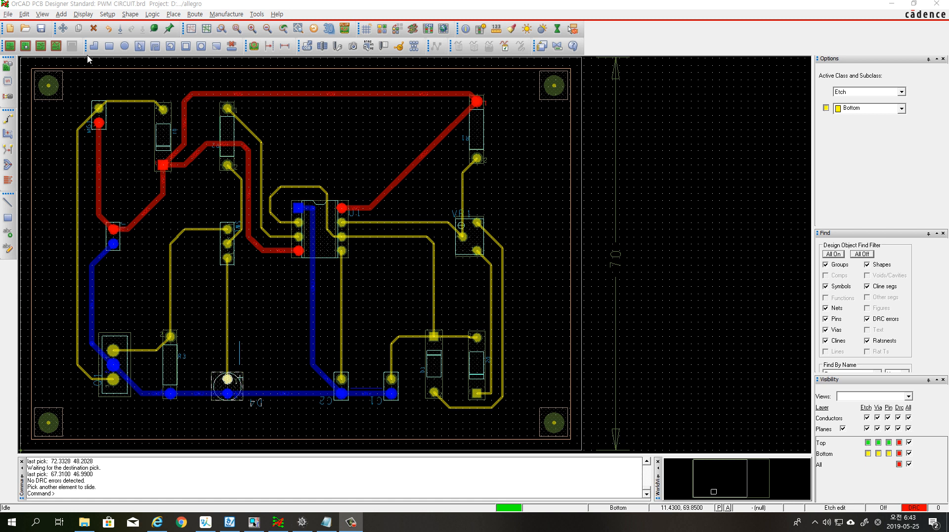
# Open the board's Status dialog to check for unplaced symbols, unrouted nets and connections, and DRC errors
pyautogui.click(85, 14)
pyautogui.click(98, 50)
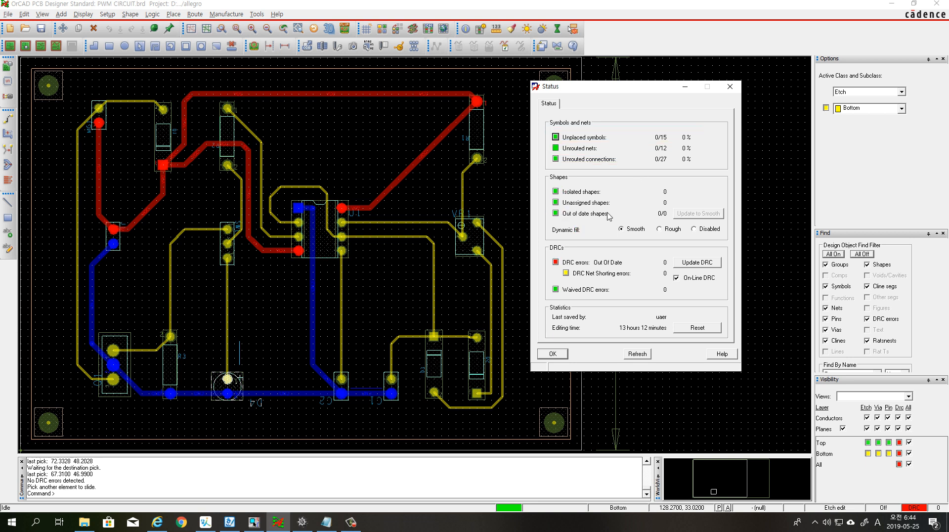
# Update the board's DRC check and close the Status dialog
pyautogui.click(693, 266)
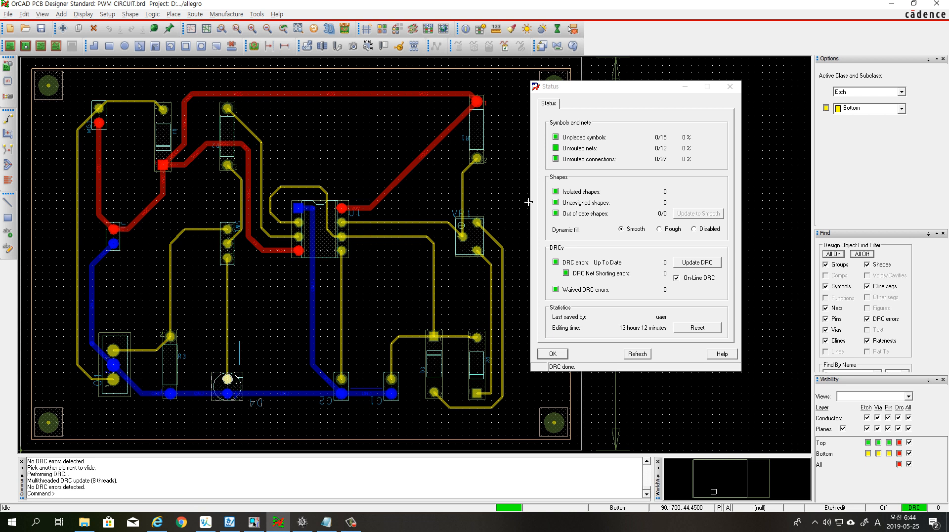
pyautogui.click(554, 353)
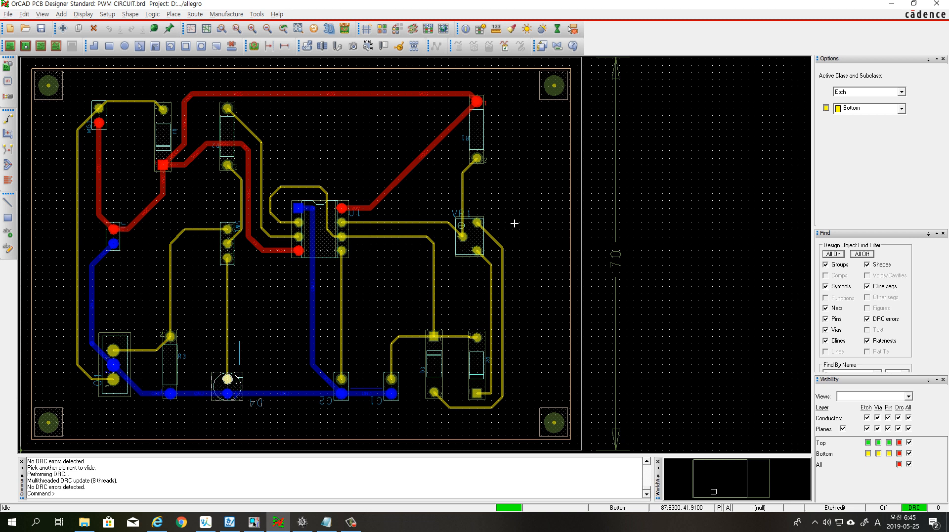
# Make all classes invisible in the Color Dialog, and turn on the Pin class for every Stack-Up subclass
pyautogui.click(415, 46)
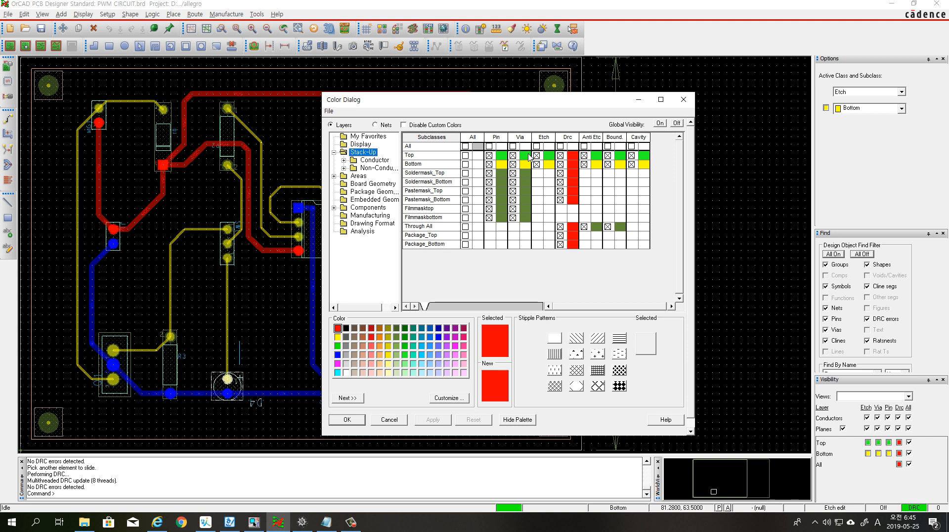
pyautogui.click(677, 123)
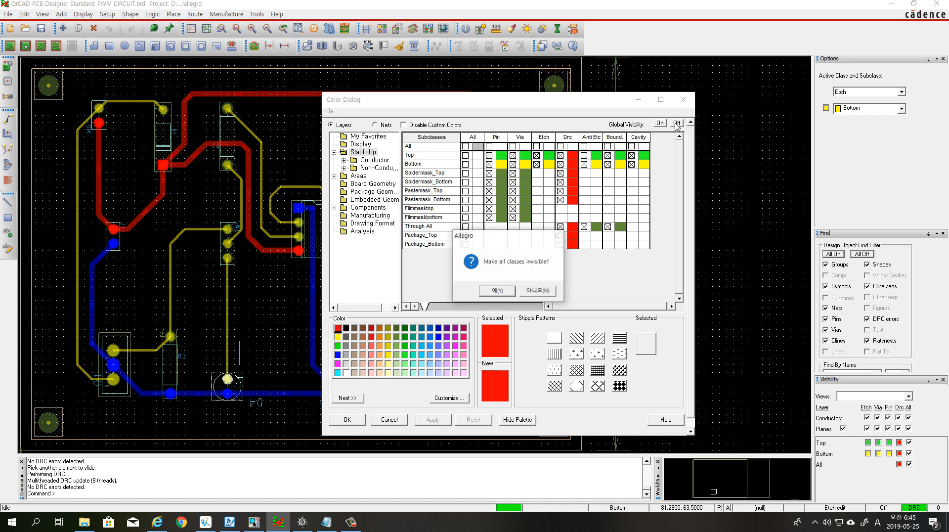
pyautogui.click(514, 291)
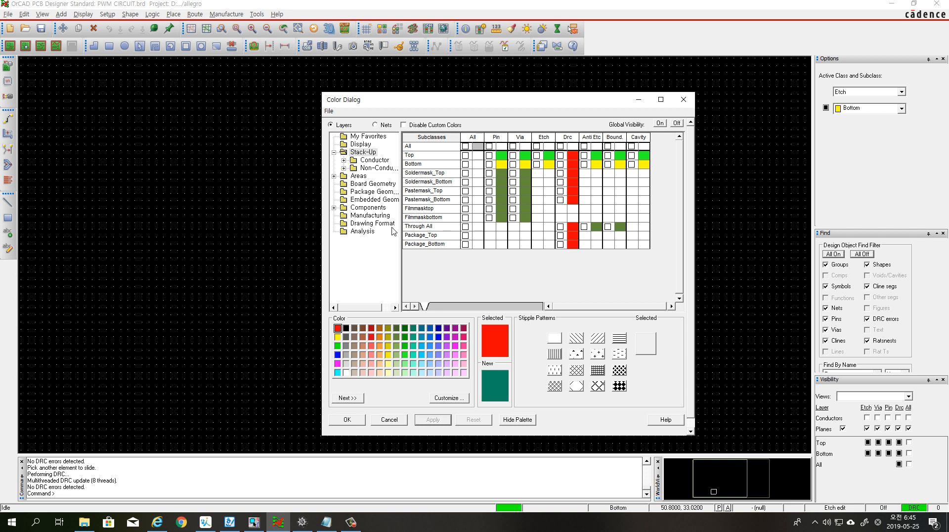
pyautogui.click(365, 154)
pyautogui.click(489, 147)
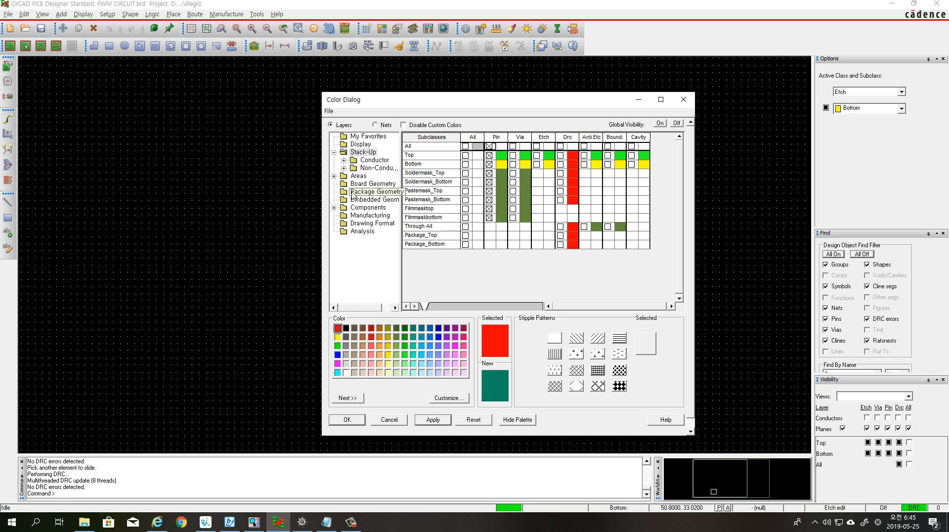
# Show the Dimension, Outline and Soldermask_Top subclasses of Board Geometry and apply the visibility changes
pyautogui.click(365, 185)
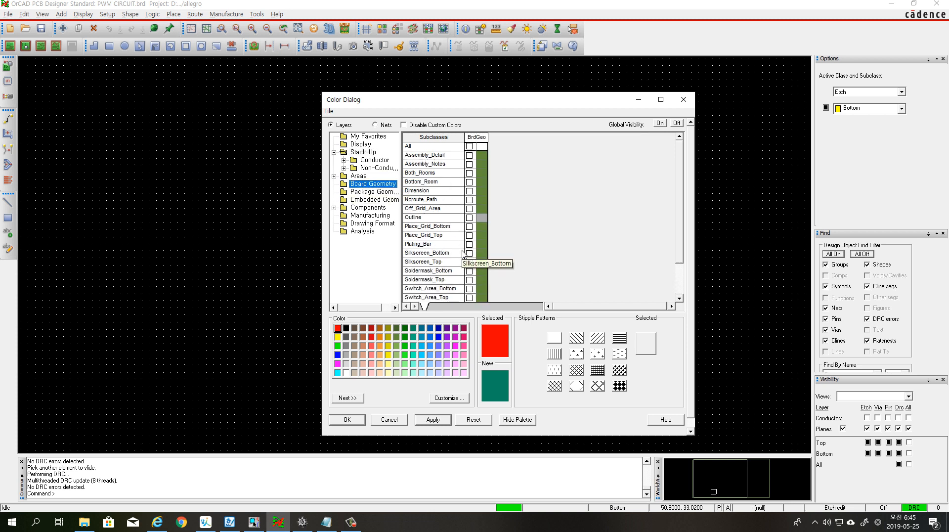
pyautogui.click(470, 191)
pyautogui.click(469, 218)
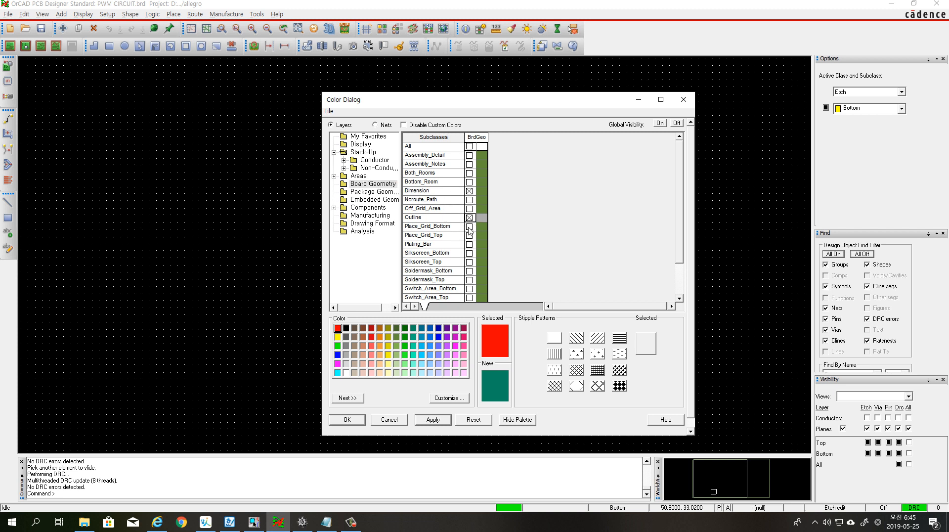
pyautogui.click(469, 280)
pyautogui.click(433, 420)
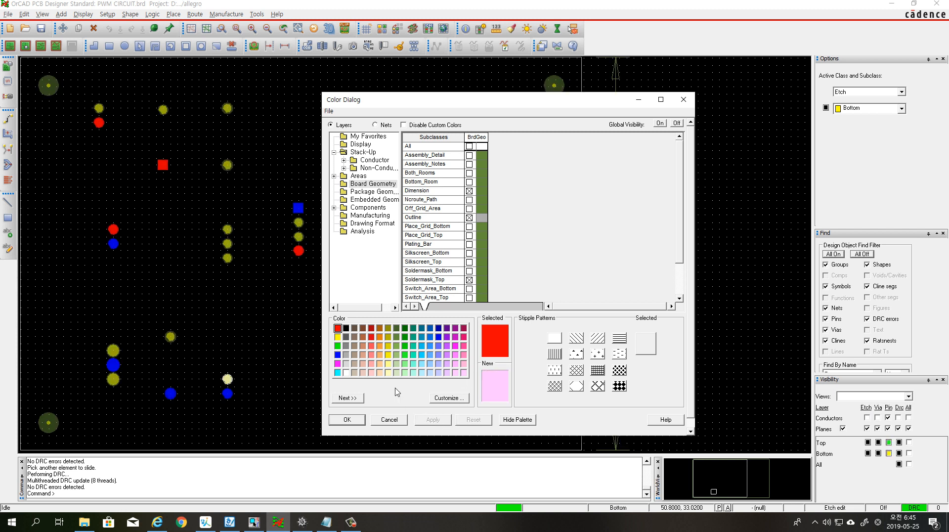
# Show Silkscreen_Top for Package Geometry and for the components' RefDes, and accept the color settings
pyautogui.click(373, 194)
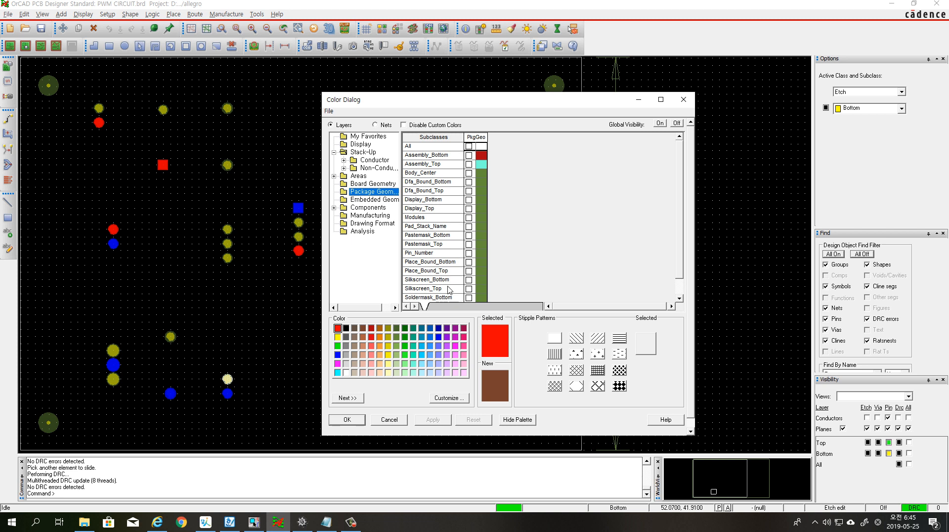
pyautogui.click(469, 288)
pyautogui.click(446, 421)
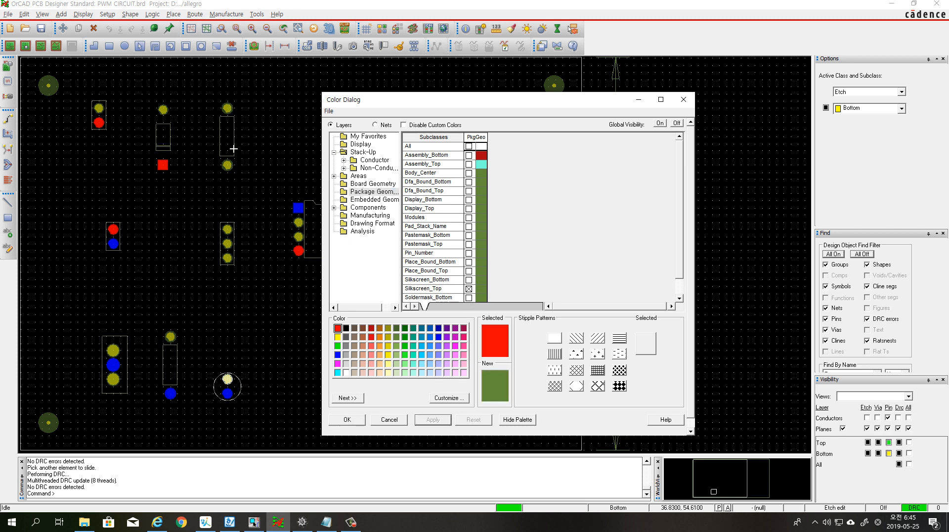
pyautogui.click(369, 208)
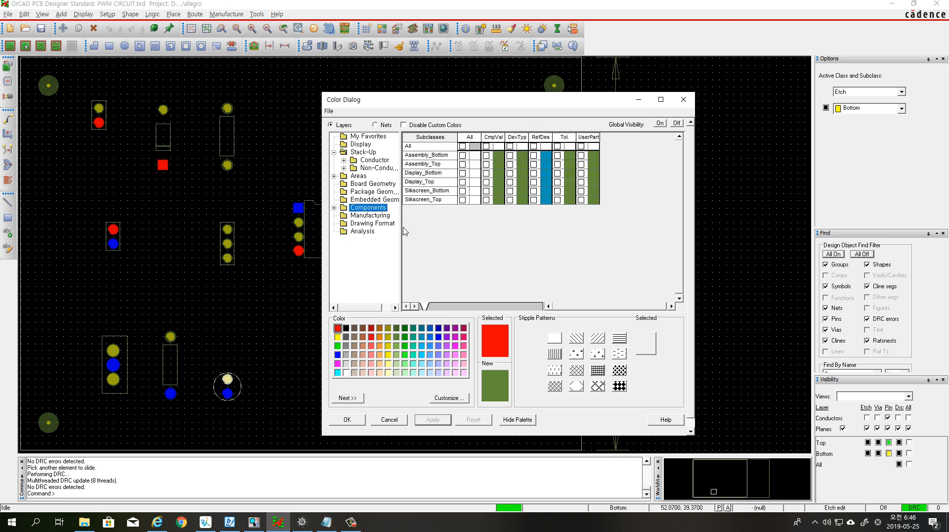
pyautogui.click(534, 200)
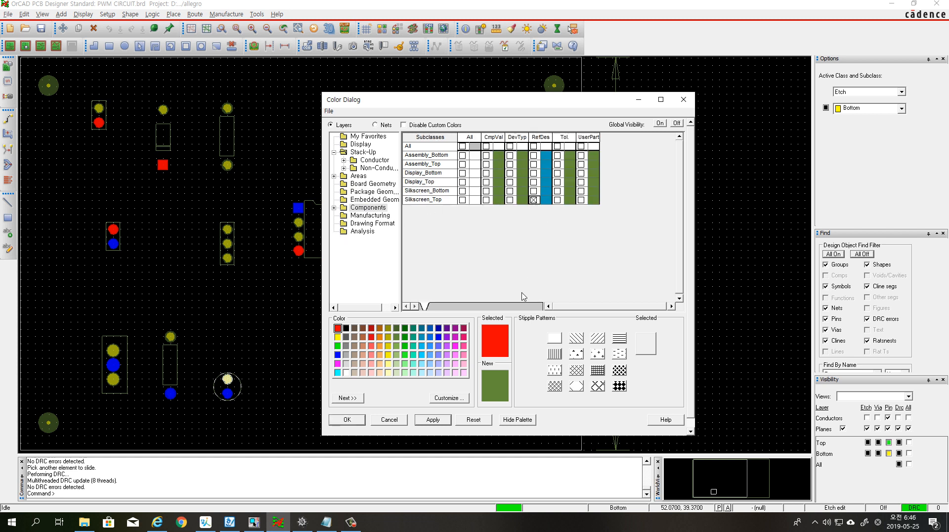
pyautogui.click(434, 420)
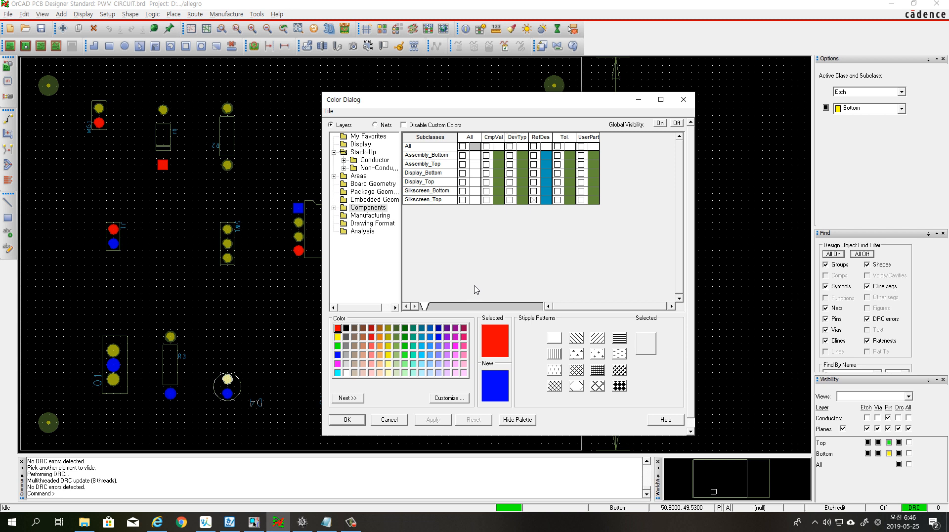
pyautogui.click(455, 363)
pyautogui.click(347, 420)
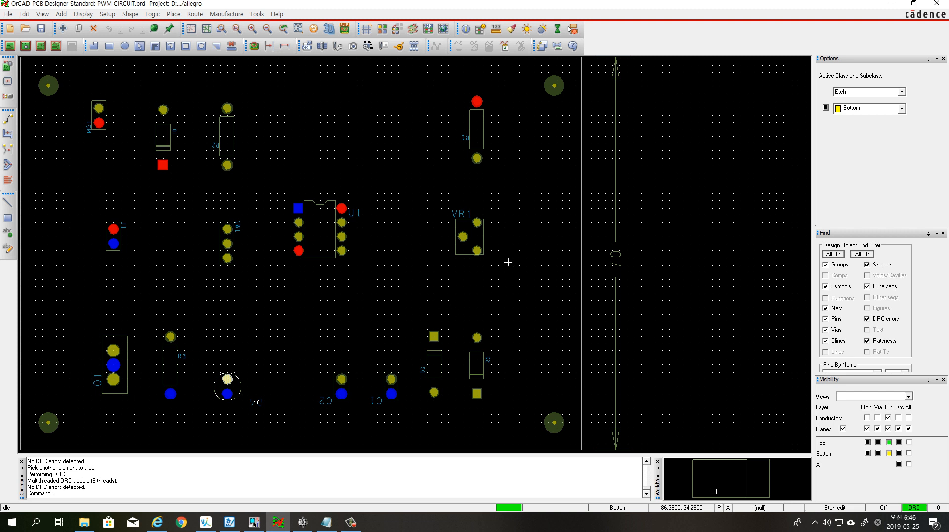
# Change the reference designator texts across the board's component area to text block 3
pyautogui.click(25, 14)
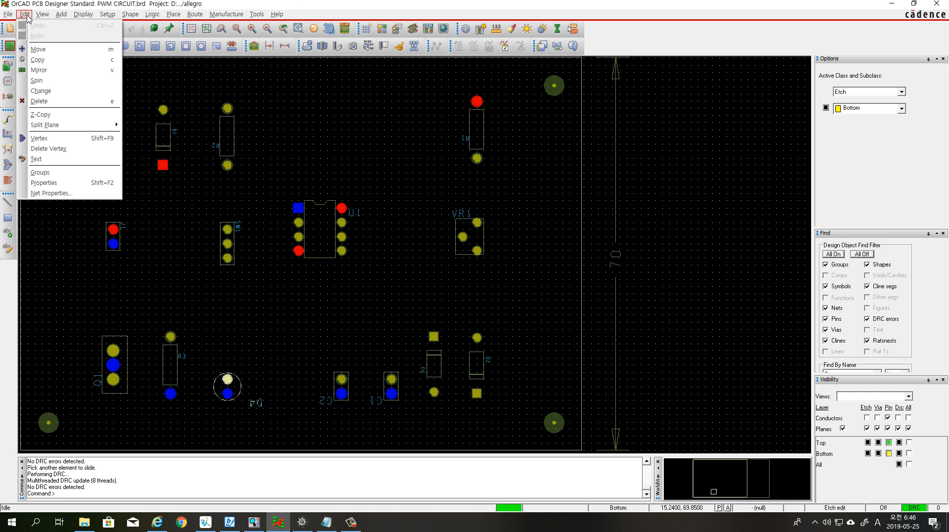
pyautogui.click(40, 91)
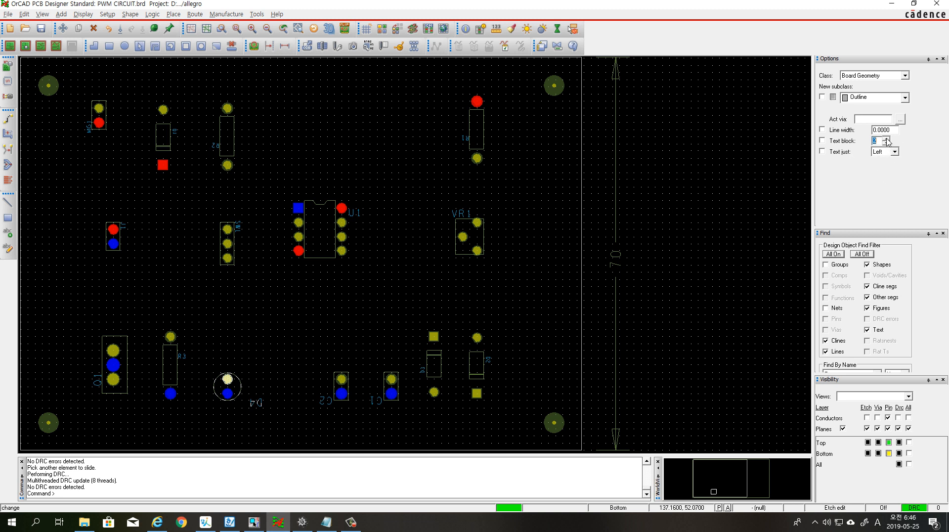
pyautogui.click(887, 139)
pyautogui.click(72, 81)
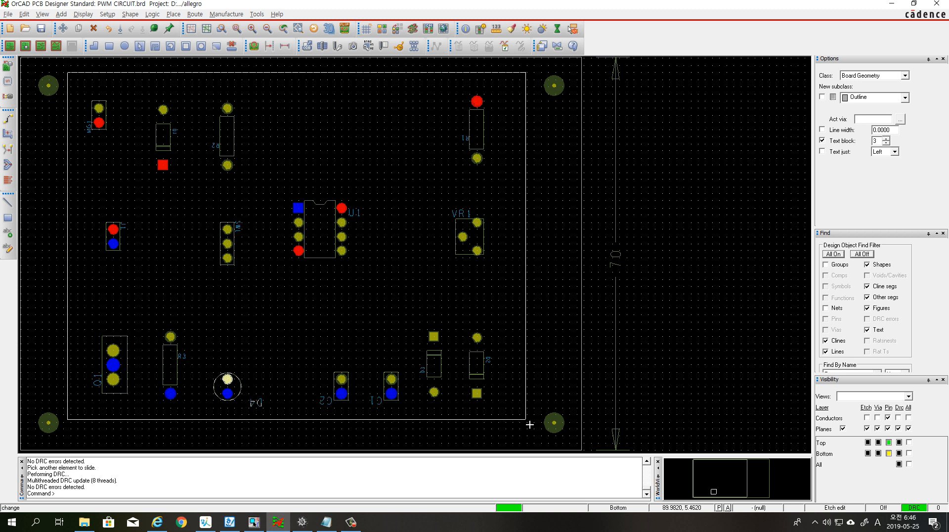
pyautogui.click(530, 424)
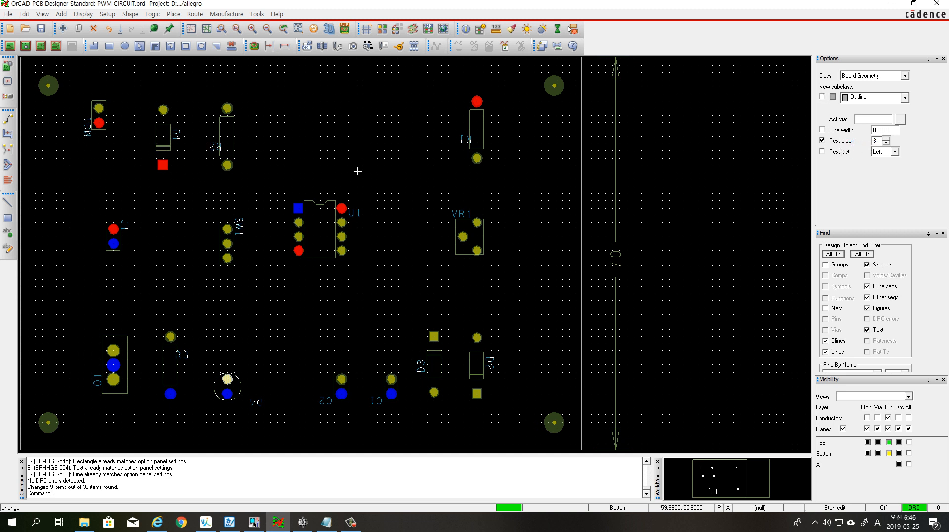
pyautogui.rightClick(346, 137)
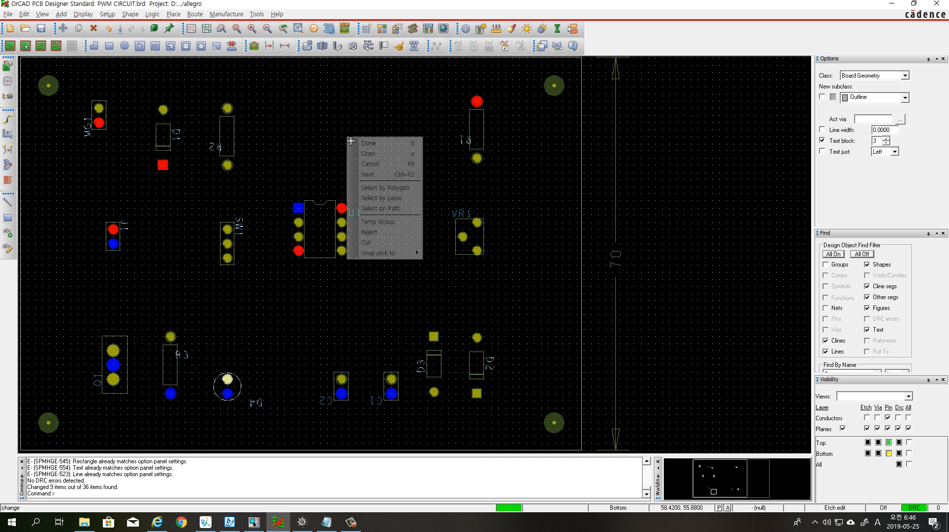
pyautogui.click(370, 142)
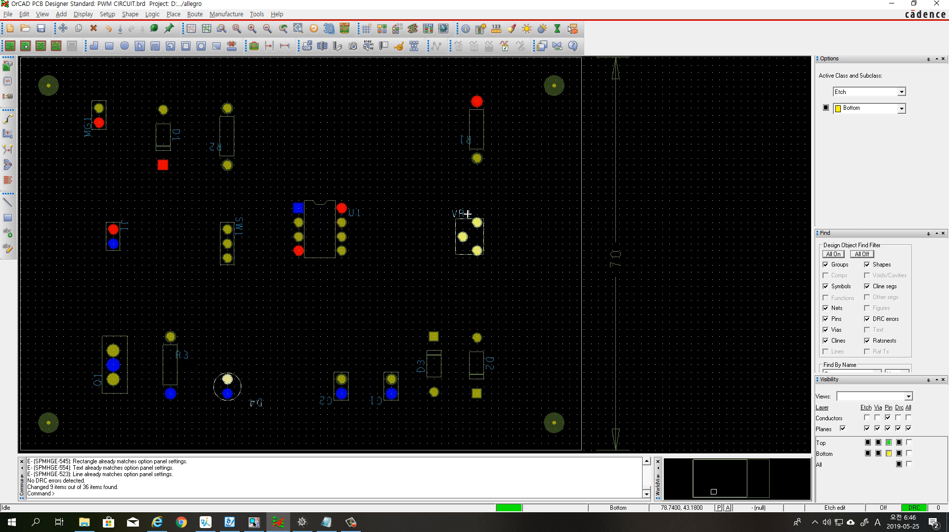
# Start Move with only Text selectable, rotate the MG1 label to 0 degrees and place it above its two-pin connector
pyautogui.click(63, 28)
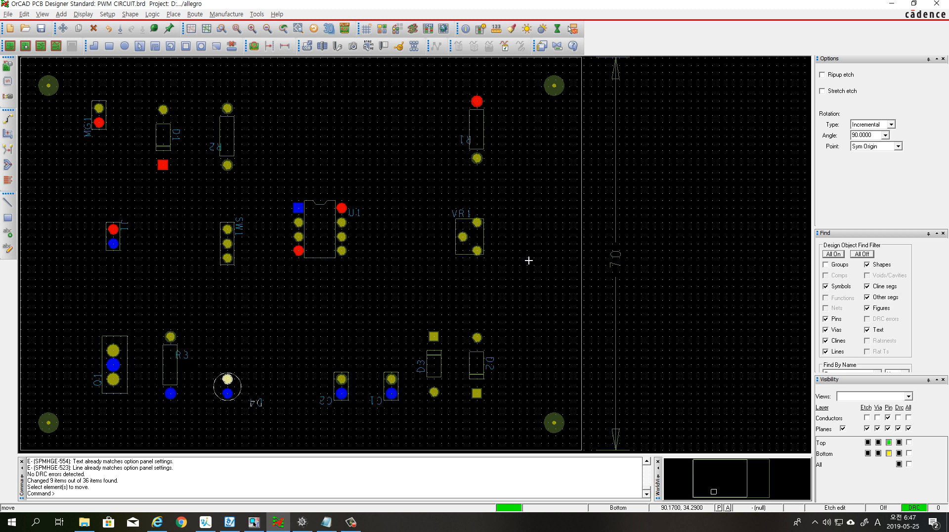
pyautogui.click(862, 253)
pyautogui.click(868, 330)
pyautogui.click(95, 138)
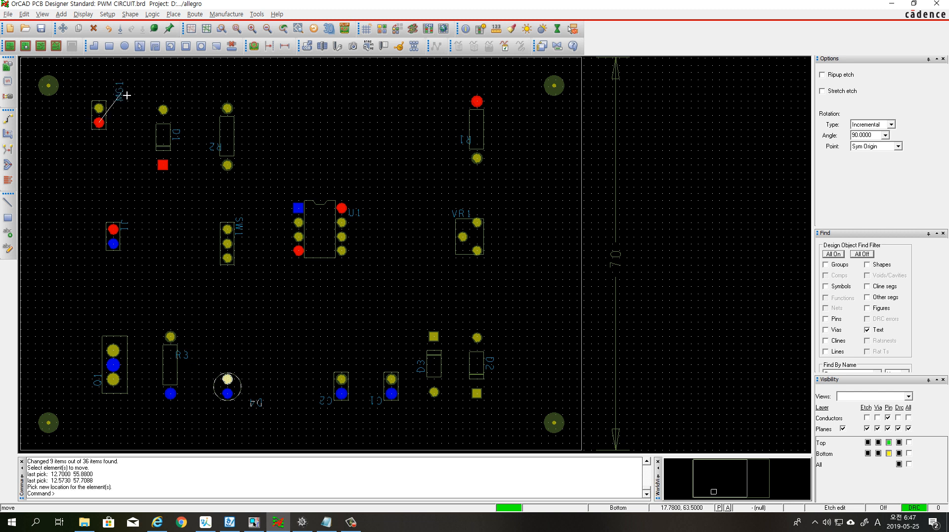
pyautogui.write('r')
pyautogui.press('Return')
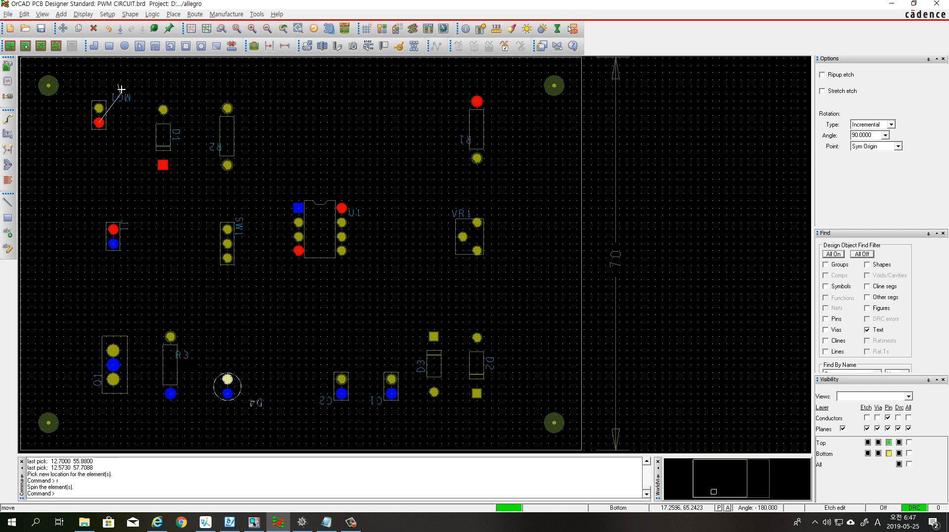
pyautogui.click(118, 103)
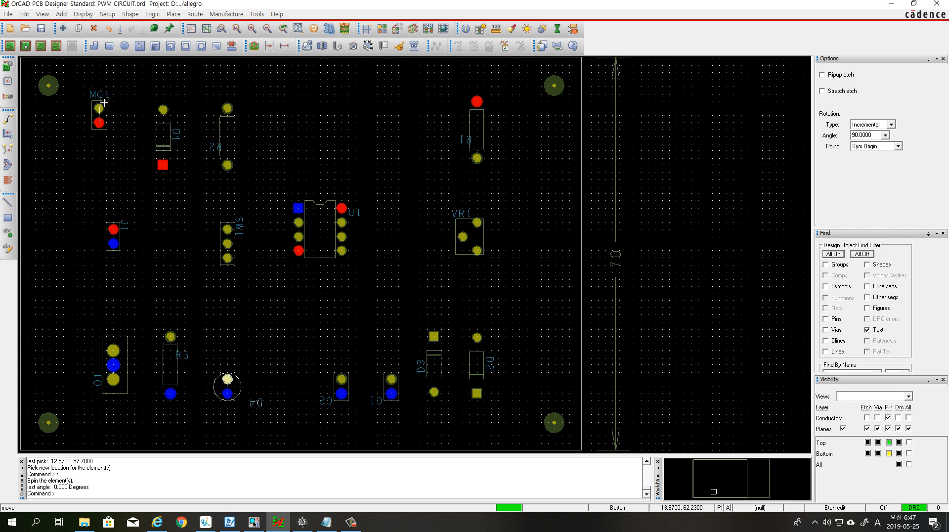
pyautogui.click(104, 96)
# Rotate the D1 label to 0 degrees and place it above the diode's upper pad
pyautogui.click(174, 130)
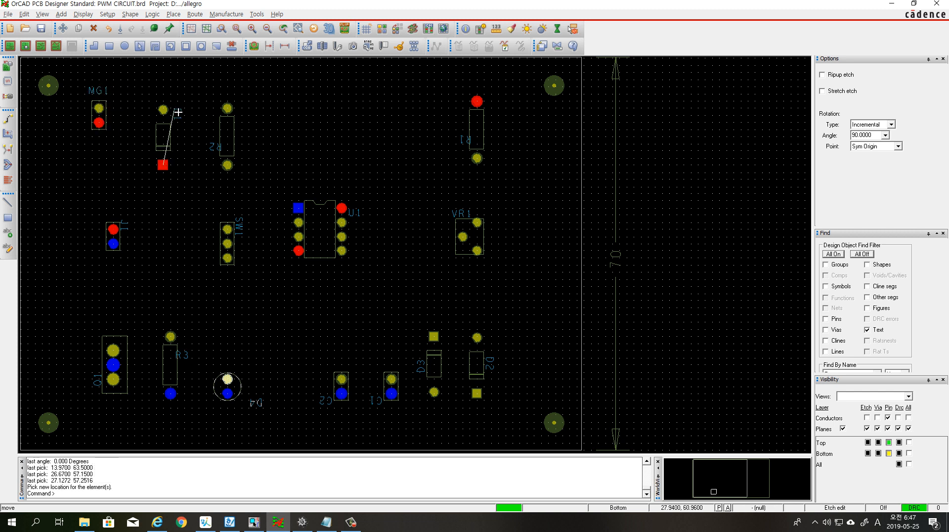
pyautogui.write('r')
pyautogui.press('Return')
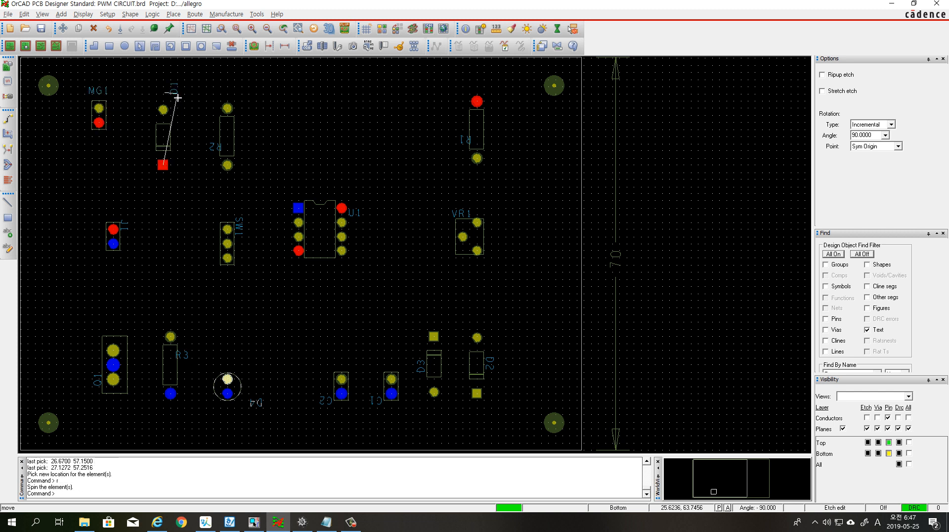
pyautogui.click(182, 91)
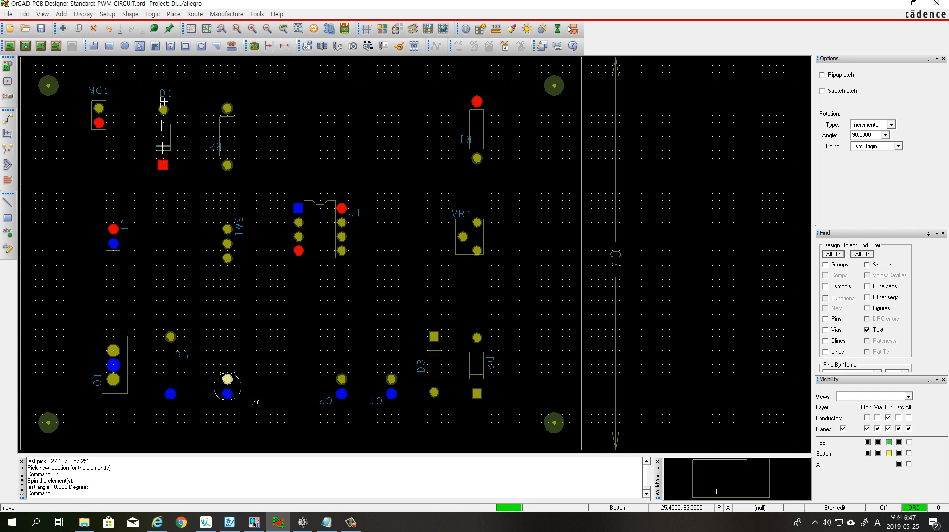
pyautogui.click(163, 101)
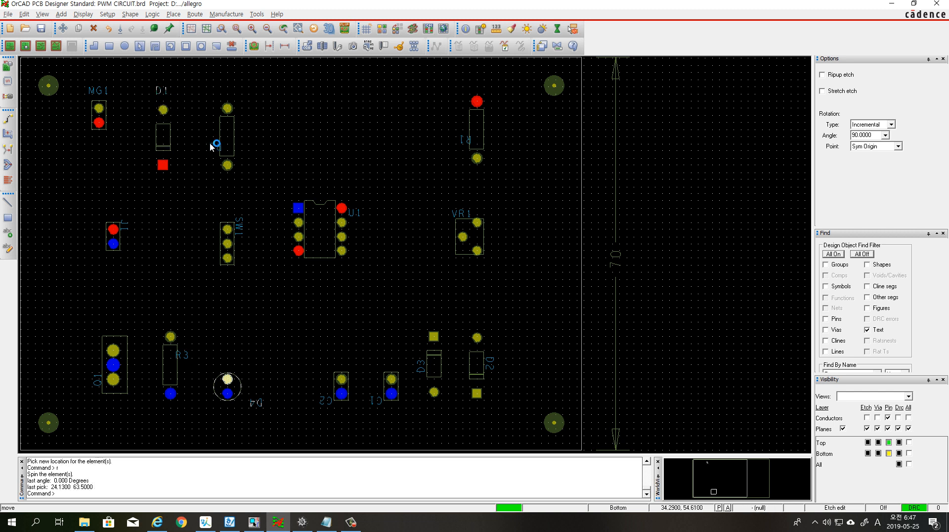
# Rotate the R2 label to 0 degrees and place it above the resistor's upper pad
pyautogui.click(212, 147)
pyautogui.write('r')
pyautogui.press('Return')
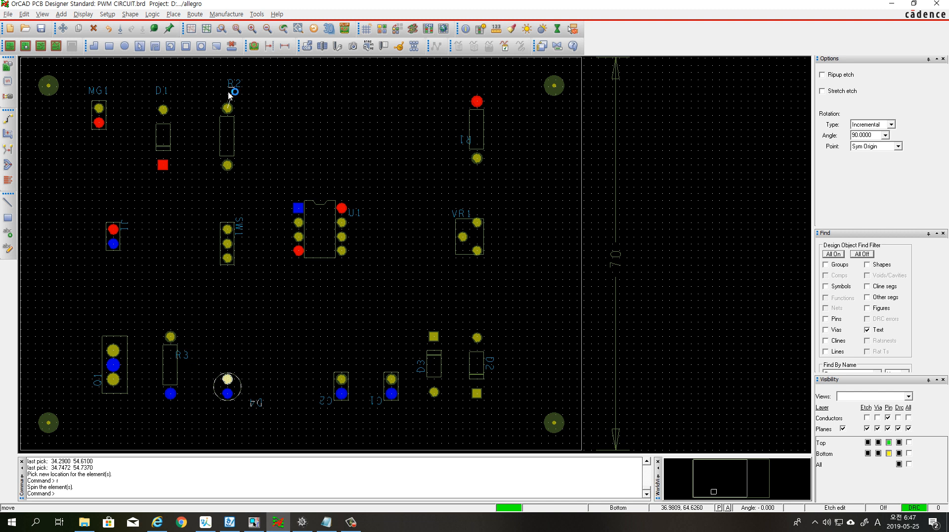
pyautogui.click(231, 101)
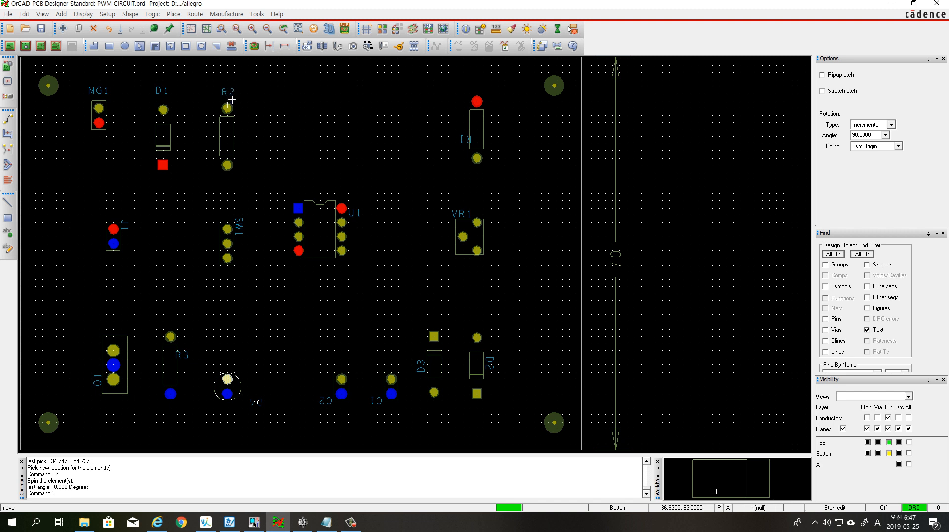
pyautogui.click(231, 99)
# Rotate the R1 label to 0 degrees above the resistor's upper pad, and move the U1 label above U1's square pad
pyautogui.click(469, 144)
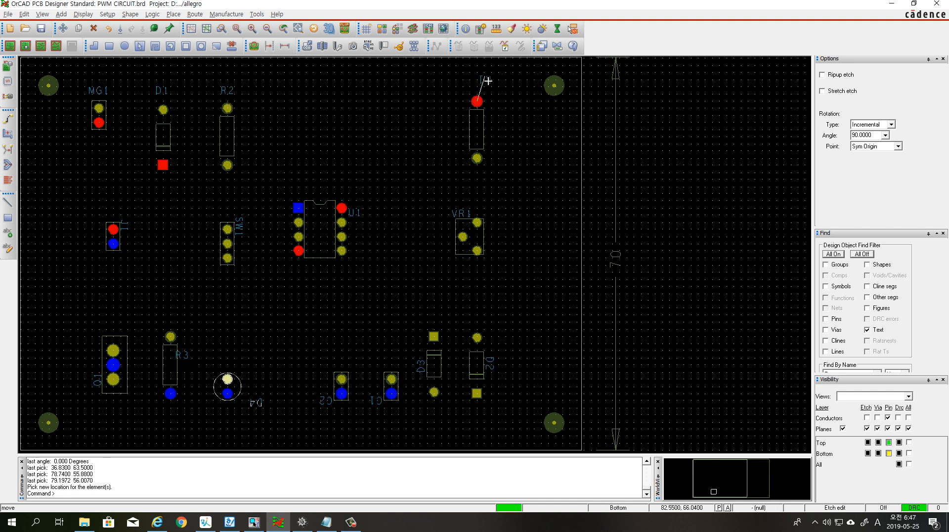
pyautogui.write('r')
pyautogui.press('Return')
pyautogui.click(479, 93)
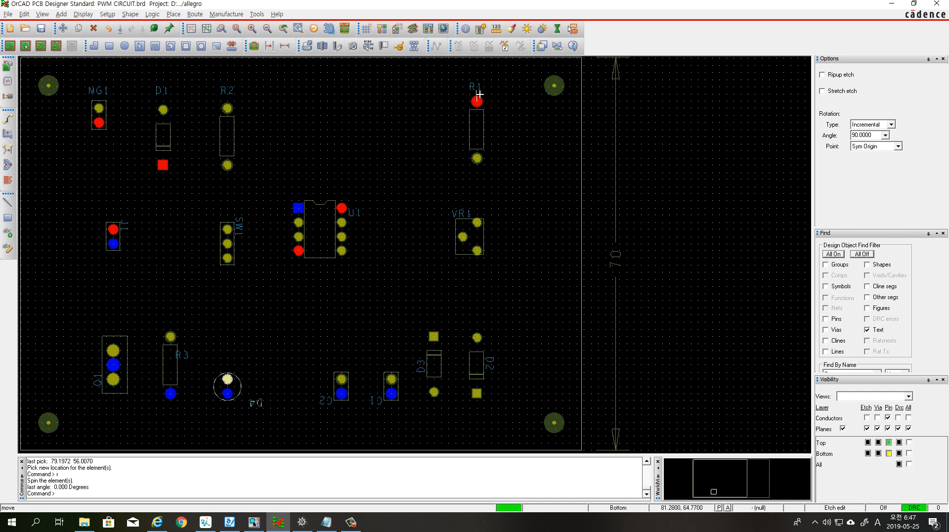
pyautogui.click(480, 93)
pyautogui.click(357, 213)
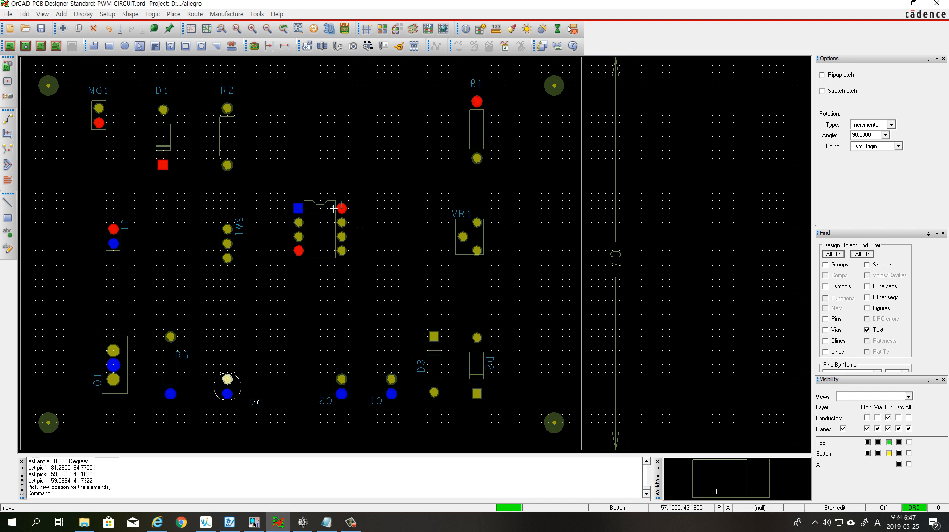
pyautogui.click(300, 197)
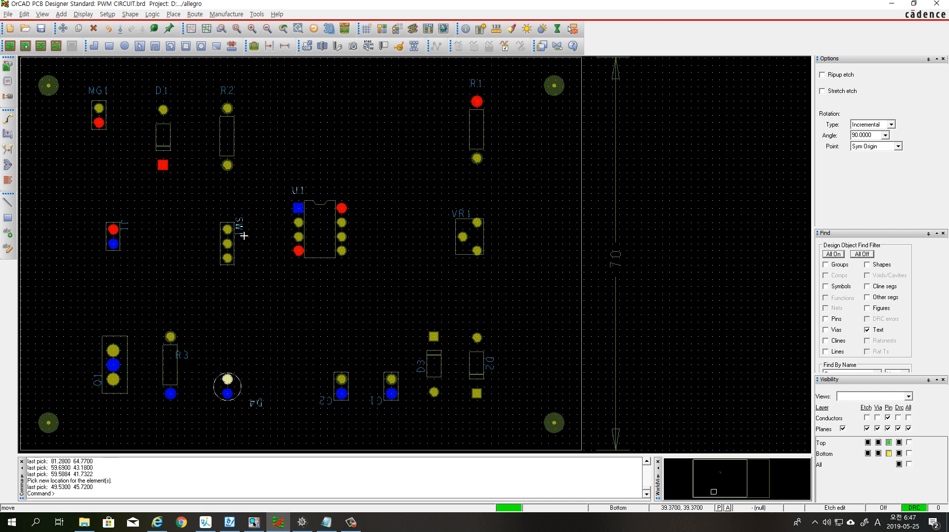
# Rotate the SW1 label to 0 degrees and place it centred above the three-pin switch
pyautogui.click(244, 236)
pyautogui.press('r')
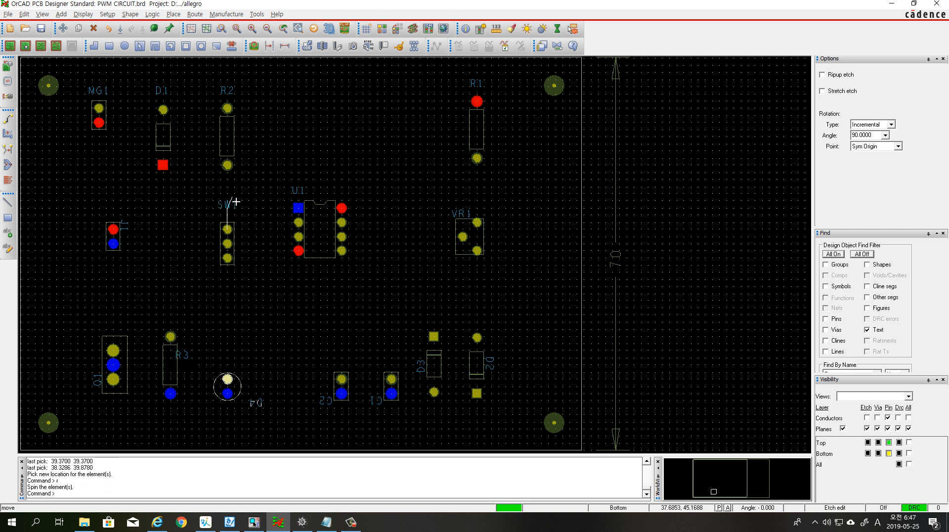
pyautogui.click(236, 202)
pyautogui.click(232, 214)
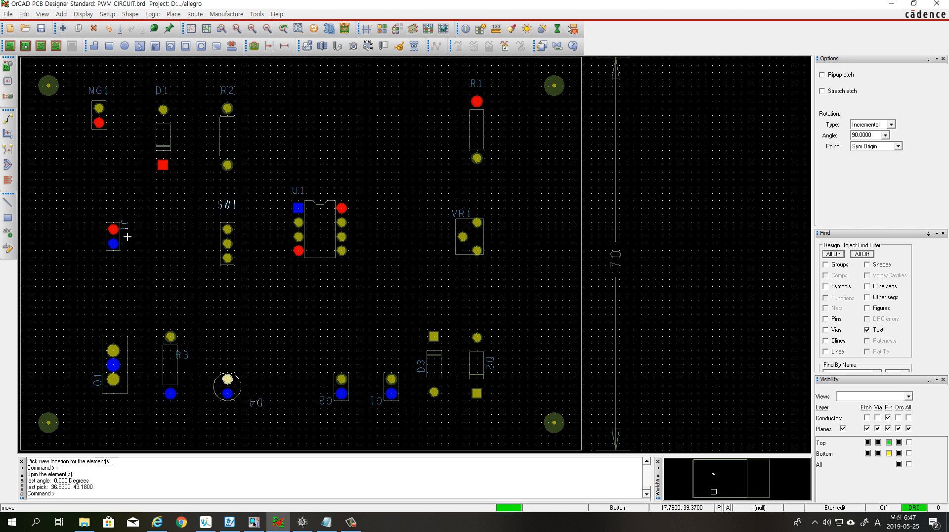
# Rotate the J1 label to 0 degrees and place it above its two-pin connector
pyautogui.click(128, 234)
pyautogui.press('r')
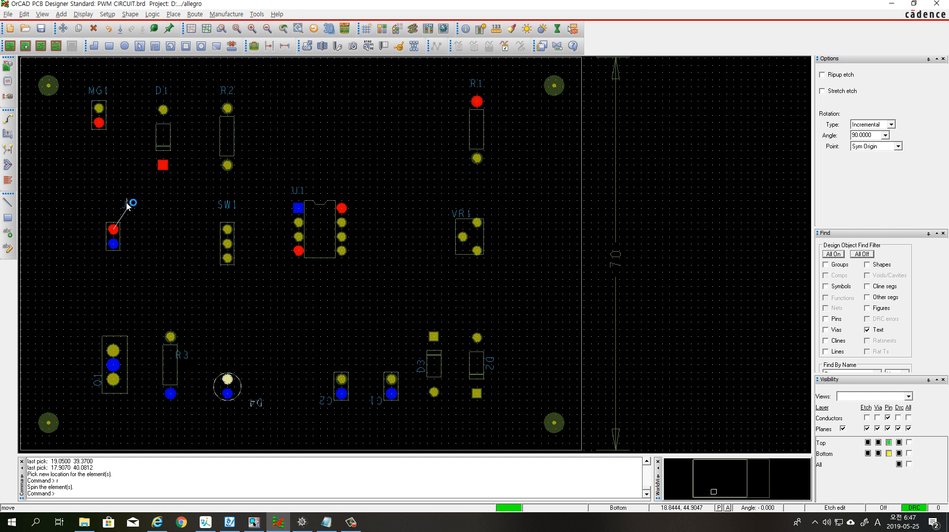
pyautogui.click(121, 210)
pyautogui.click(117, 214)
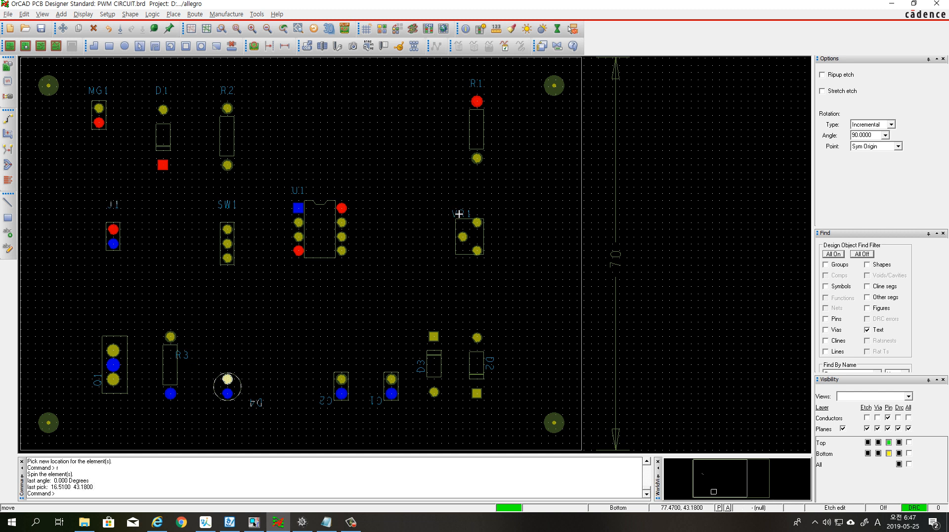
# Move the VR1 label slightly higher so it sits clear above the potentiometer's outline
pyautogui.click(459, 214)
pyautogui.click(465, 223)
pyautogui.click(466, 214)
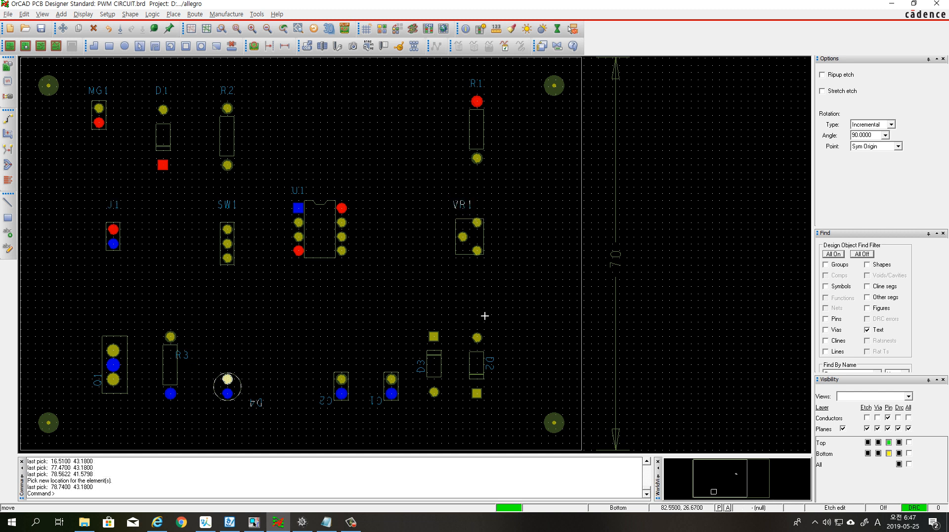
# Rotate the D2 label to 0 degrees and place it below the diode's square pad
pyautogui.click(494, 371)
pyautogui.press('r')
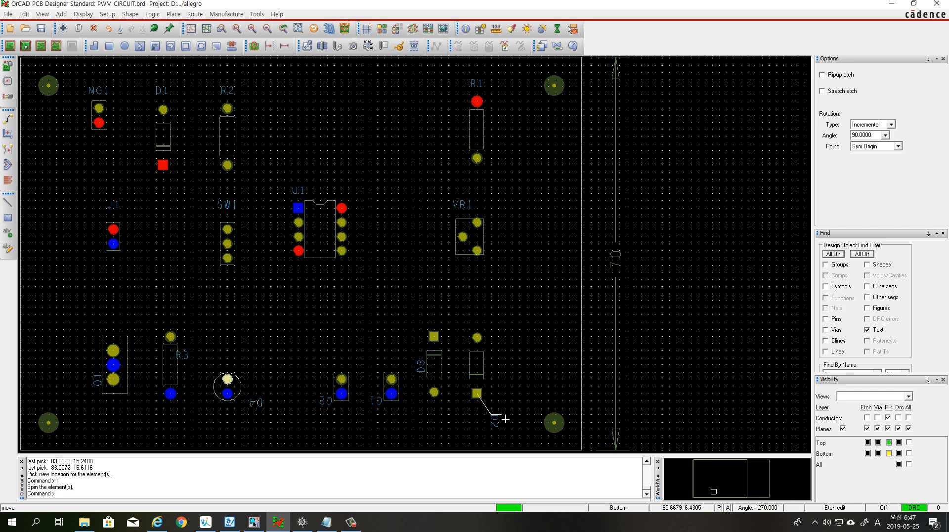
pyautogui.press('r')
pyautogui.click(498, 412)
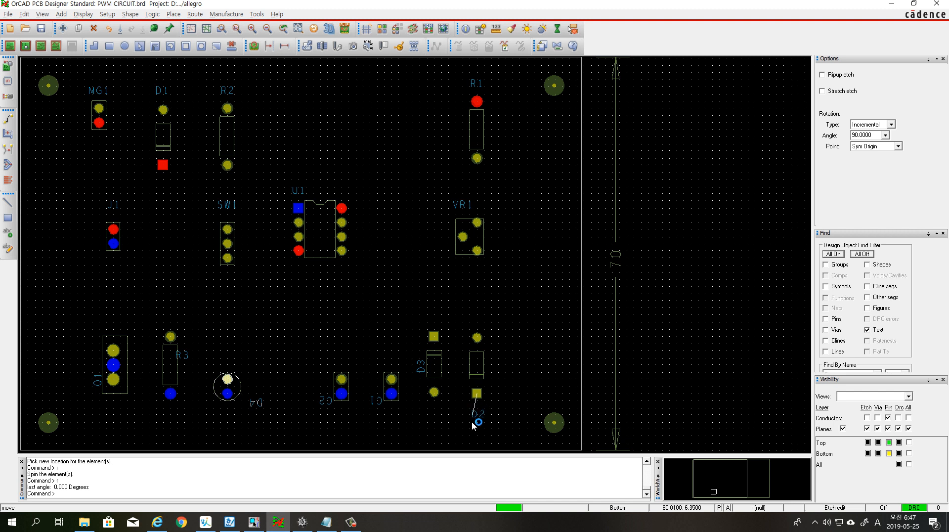
pyautogui.click(478, 417)
# Rotate the D3 label to 0 degrees and place it below the diode's lower pad, level with D2
pyautogui.click(424, 371)
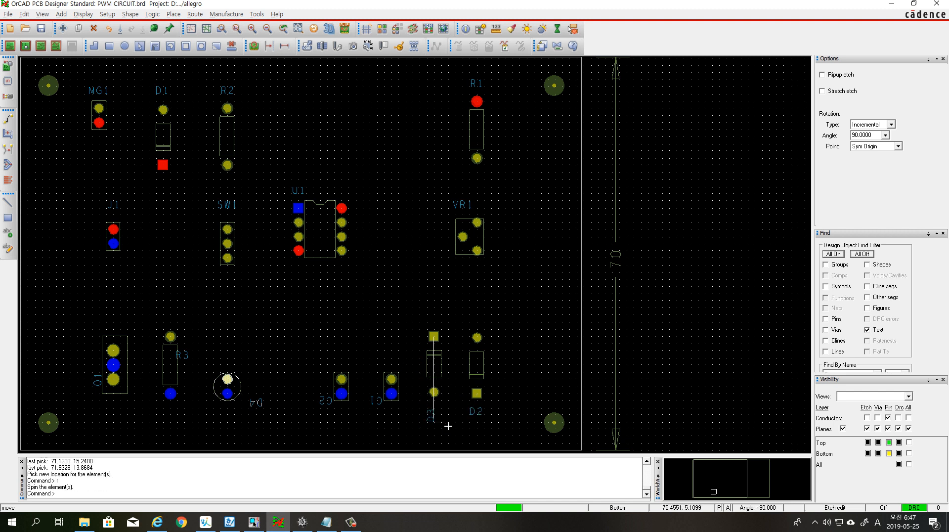
pyautogui.press('r')
pyautogui.click(434, 426)
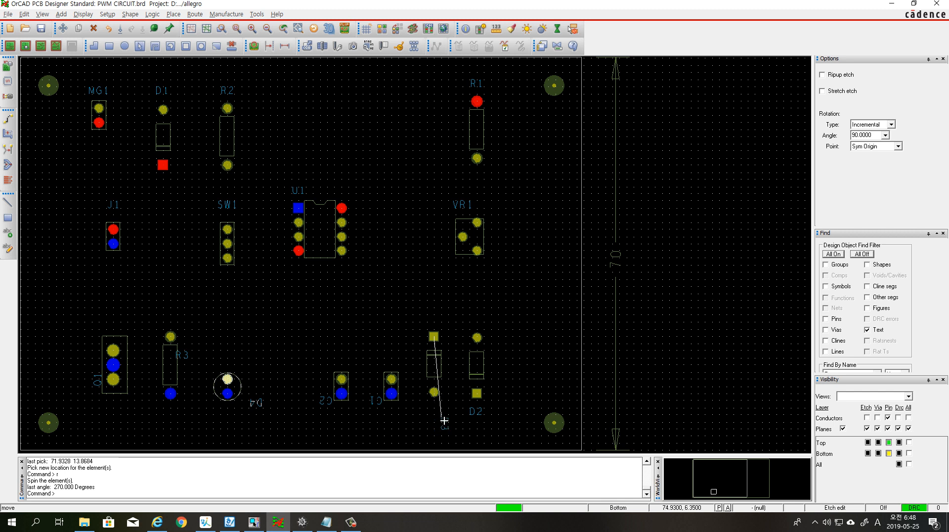
pyautogui.press('r')
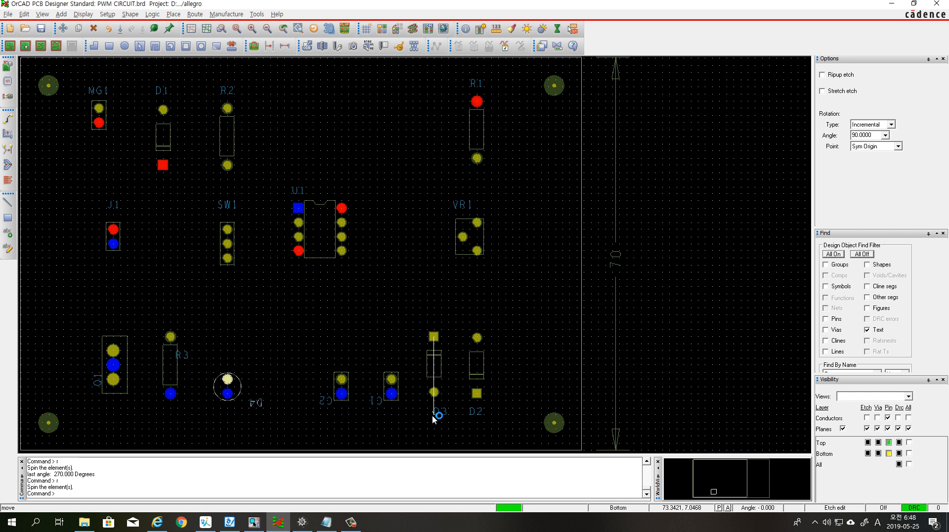
pyautogui.click(434, 421)
pyautogui.click(433, 421)
# Rotate the C1 and C2 labels upright to 0 degrees and place each below its own capacitor, level with D3
pyautogui.click(376, 402)
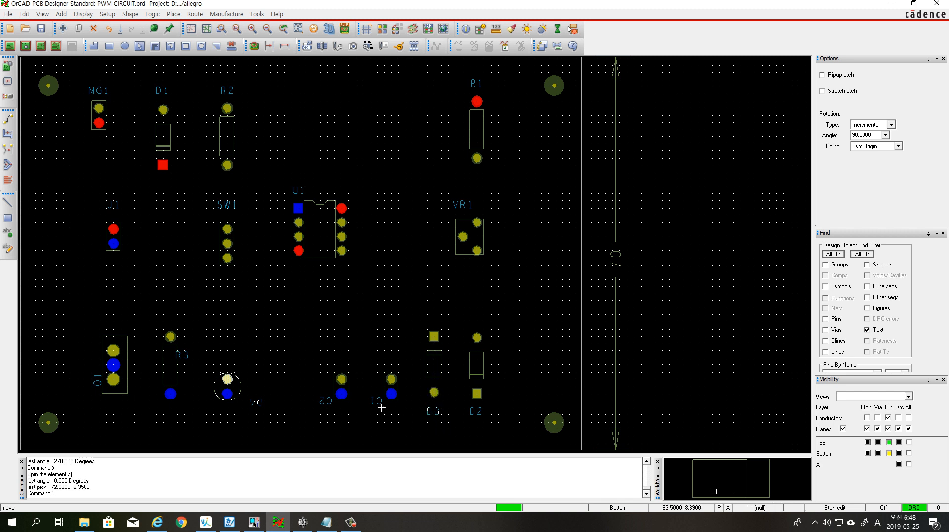
pyautogui.press('r')
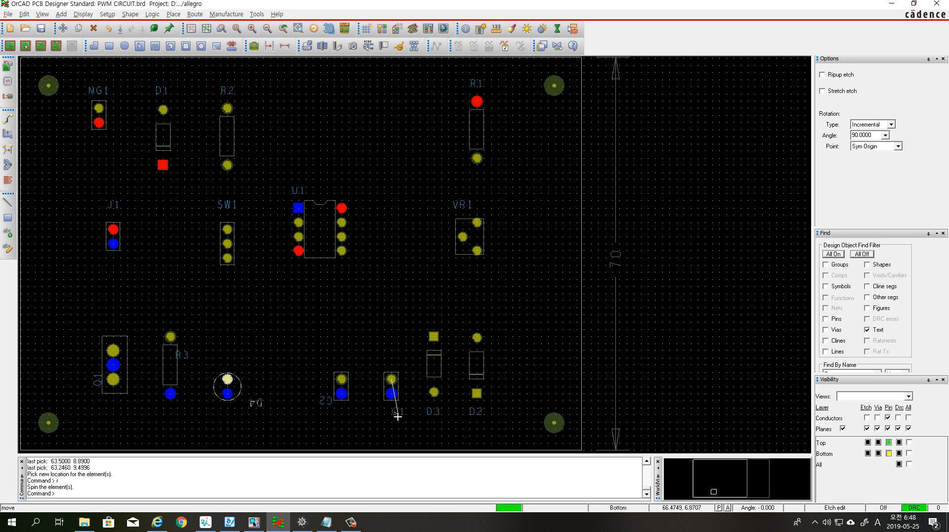
pyautogui.click(397, 420)
pyautogui.click(396, 421)
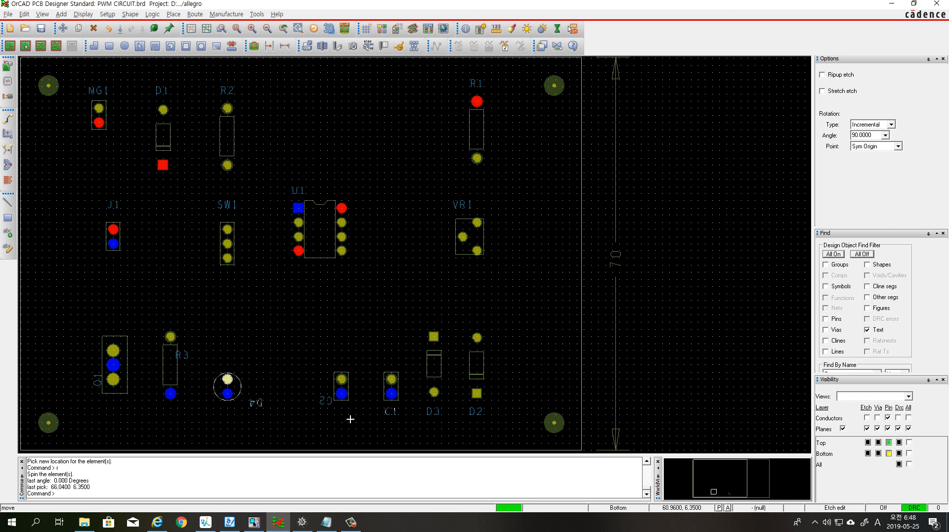
pyautogui.click(331, 409)
pyautogui.press('r')
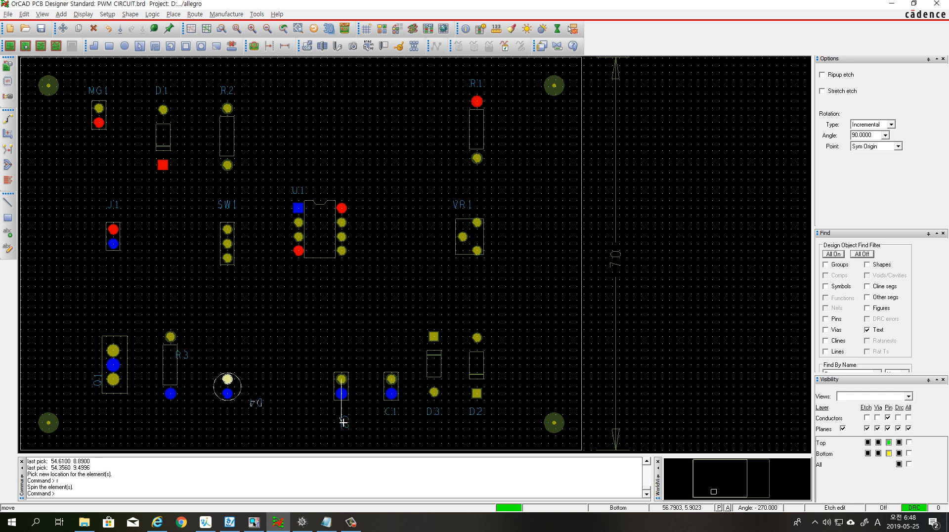
pyautogui.click(344, 422)
pyautogui.click(346, 420)
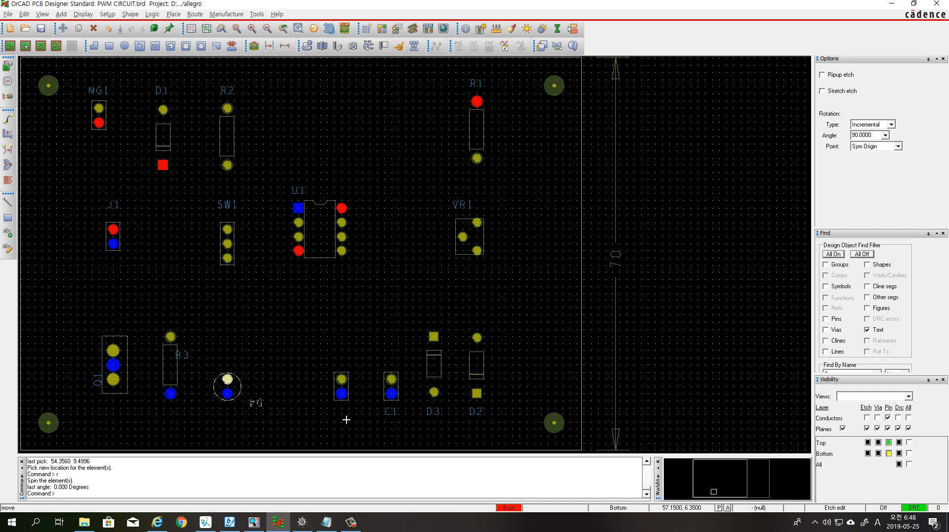
# Rotate the D4 label to 0 degrees below the round LED, and move the R3 label below the resistor's lower pad
pyautogui.click(259, 403)
pyautogui.press('r')
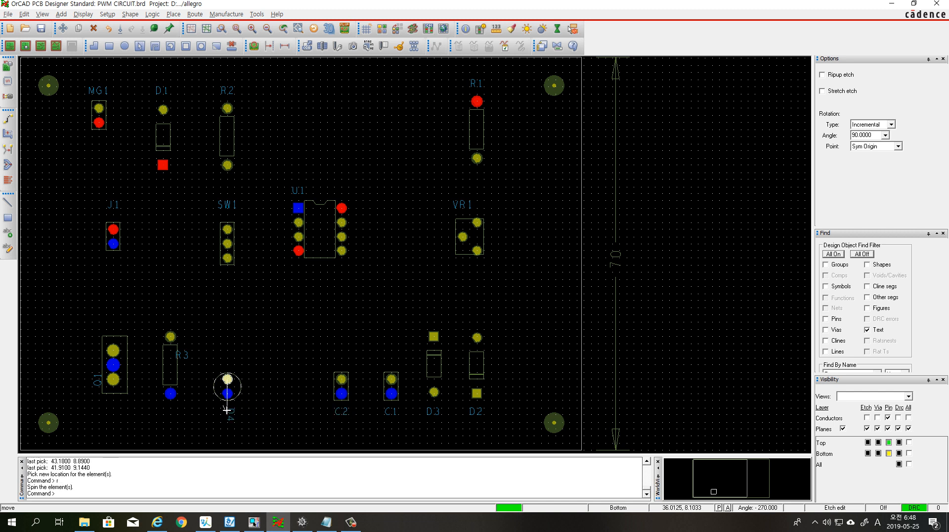
pyautogui.click(228, 418)
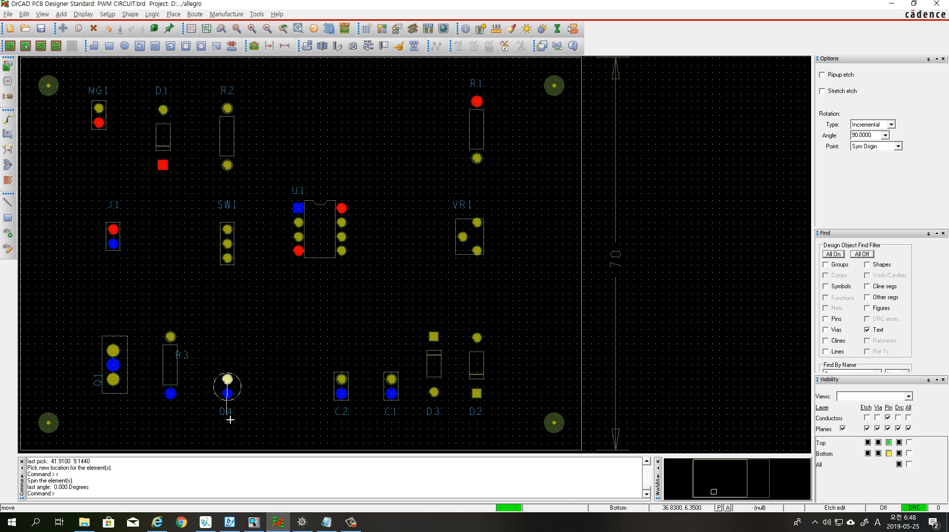
pyautogui.click(230, 420)
pyautogui.click(196, 365)
pyautogui.click(186, 366)
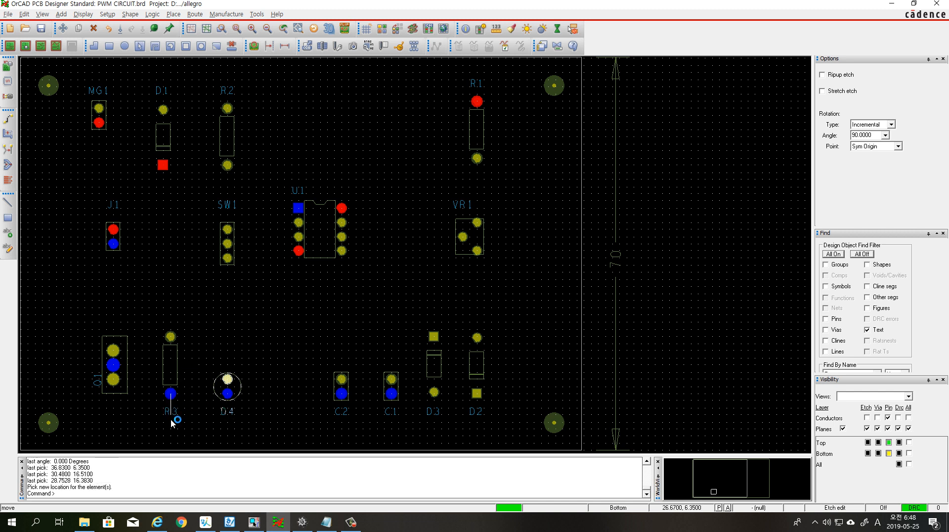
pyautogui.click(175, 419)
# Rotate the Q1 label to 0 degrees, place it below the transistor's outline and finish the Move command
pyautogui.click(101, 395)
pyautogui.click(102, 394)
pyautogui.press('r')
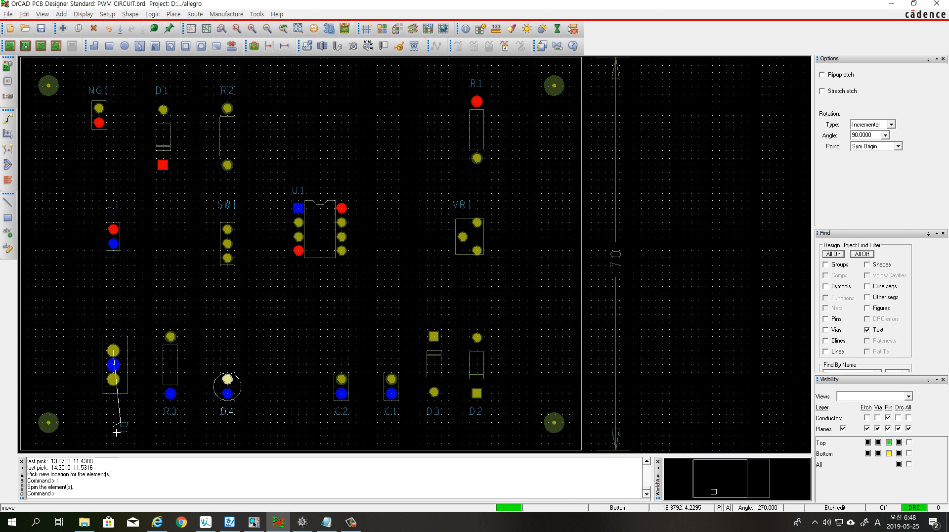
pyautogui.click(120, 423)
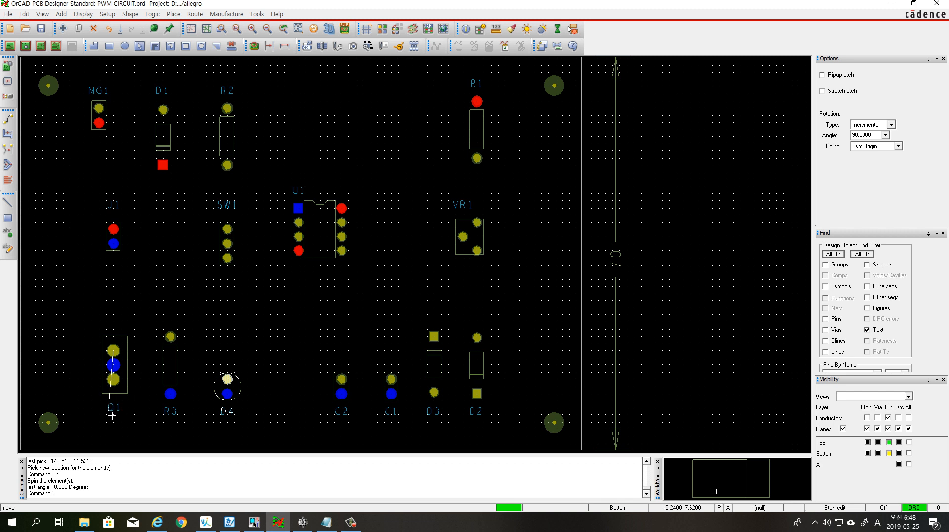
pyautogui.click(113, 416)
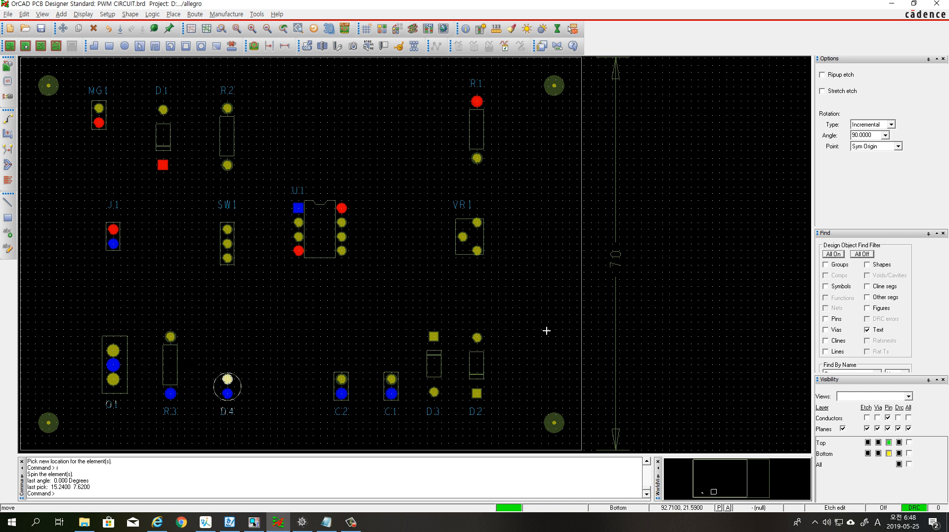
pyautogui.rightClick(667, 210)
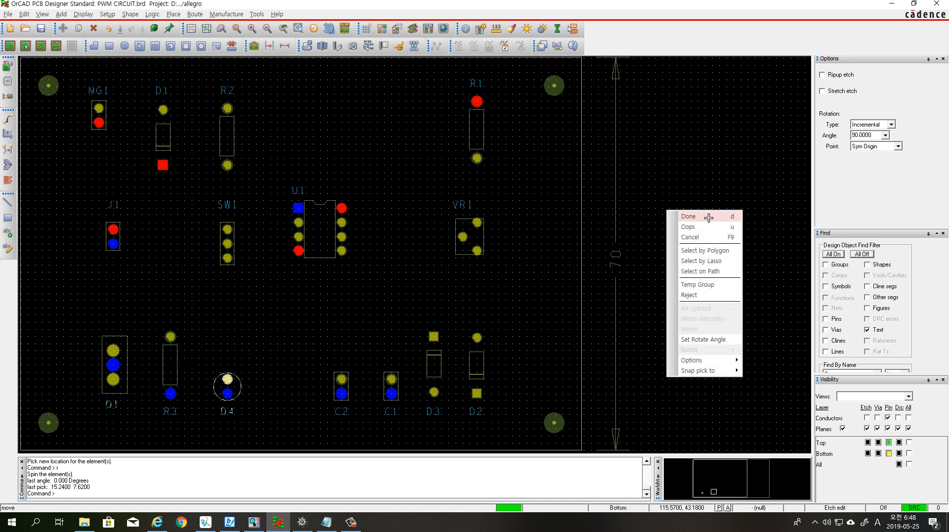
pyautogui.click(671, 215)
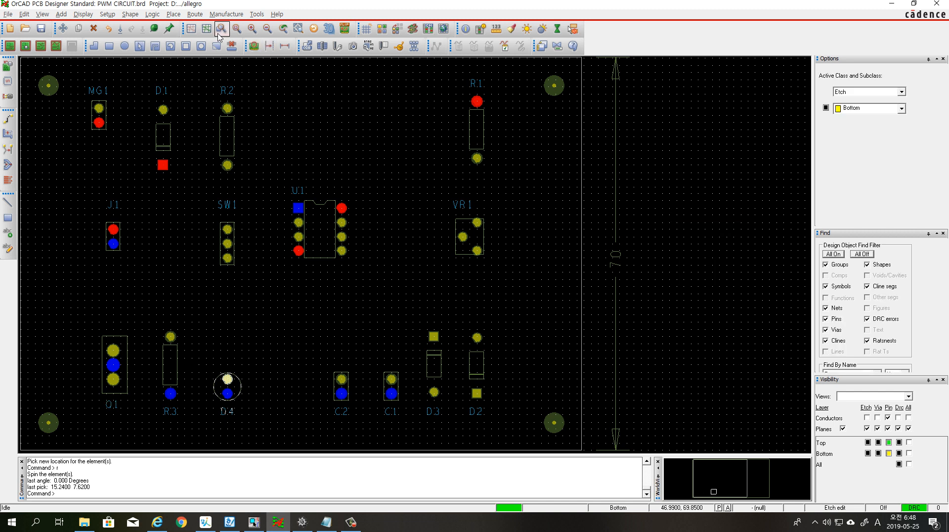
pyautogui.click(237, 30)
pyautogui.scroll(-1, 88, 61)
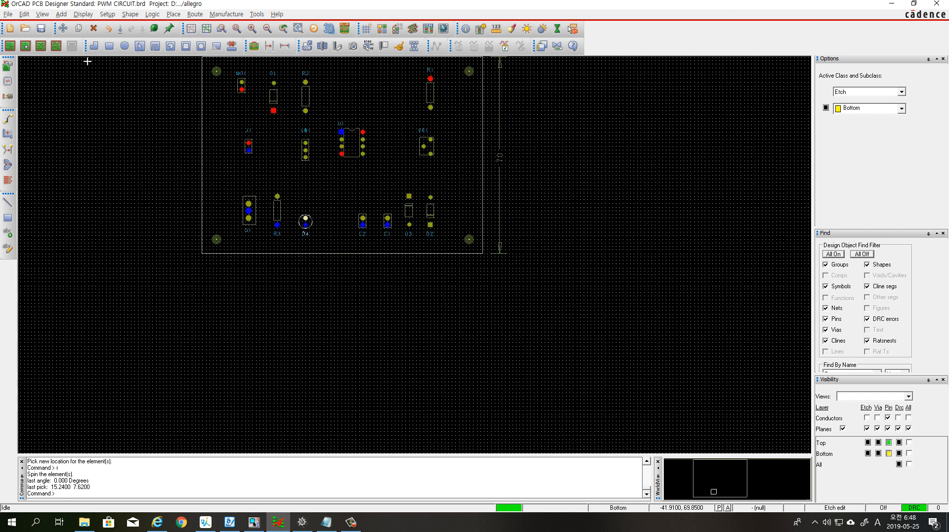
pyautogui.scroll(-1, 309, 112)
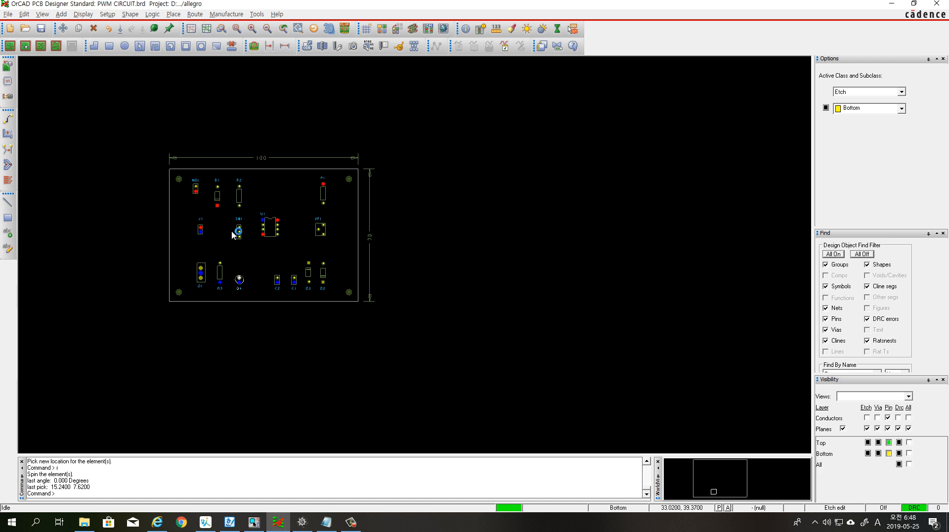
pyautogui.scroll(1, 232, 218)
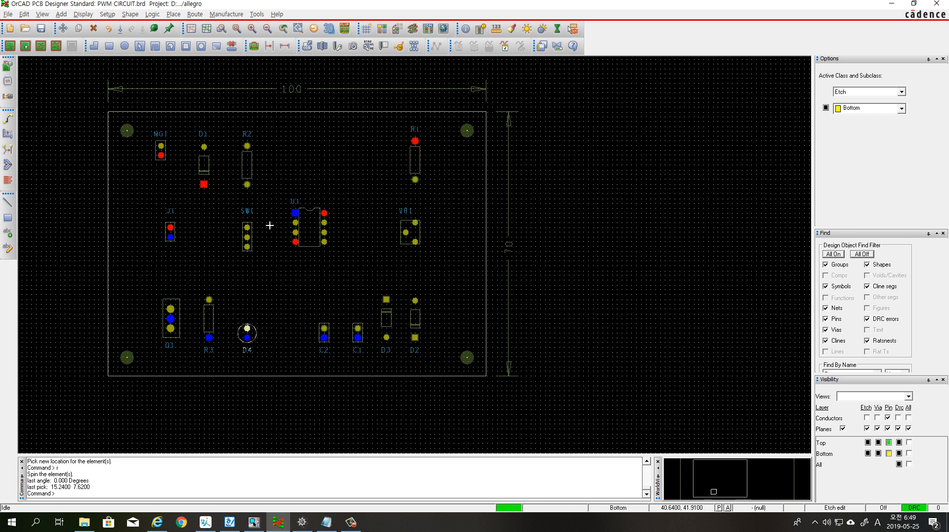
# Auto-generate the drill symbols for all hole sizes in Drill Customization and update the design padstacks with the changes
pyautogui.click(227, 15)
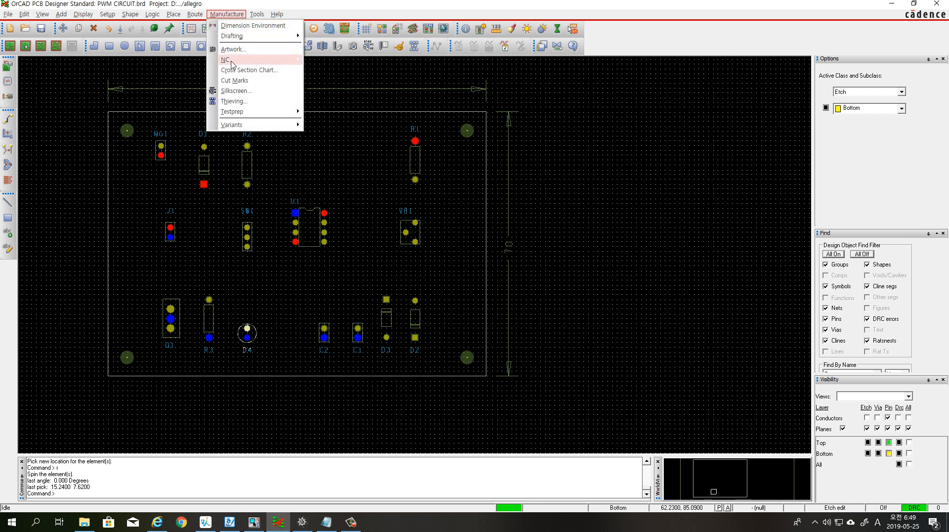
pyautogui.moveTo(235, 64)
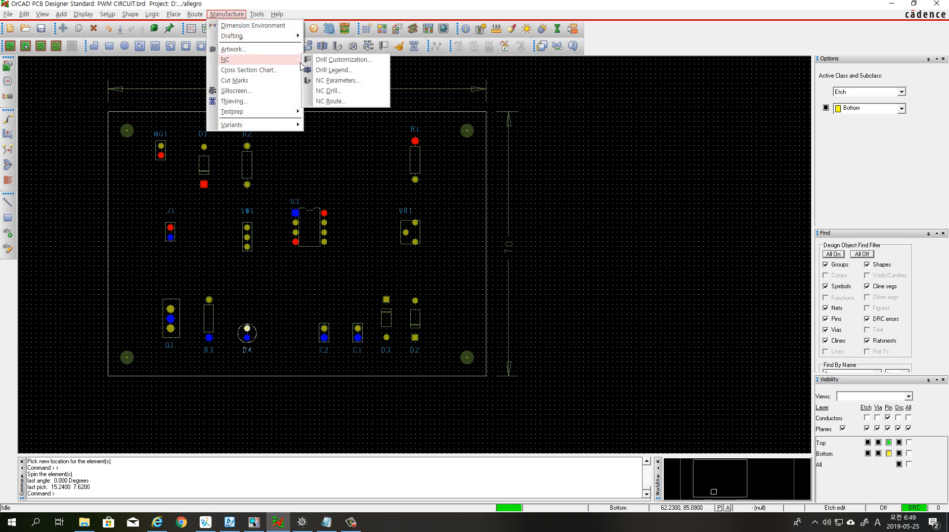
pyautogui.click(358, 61)
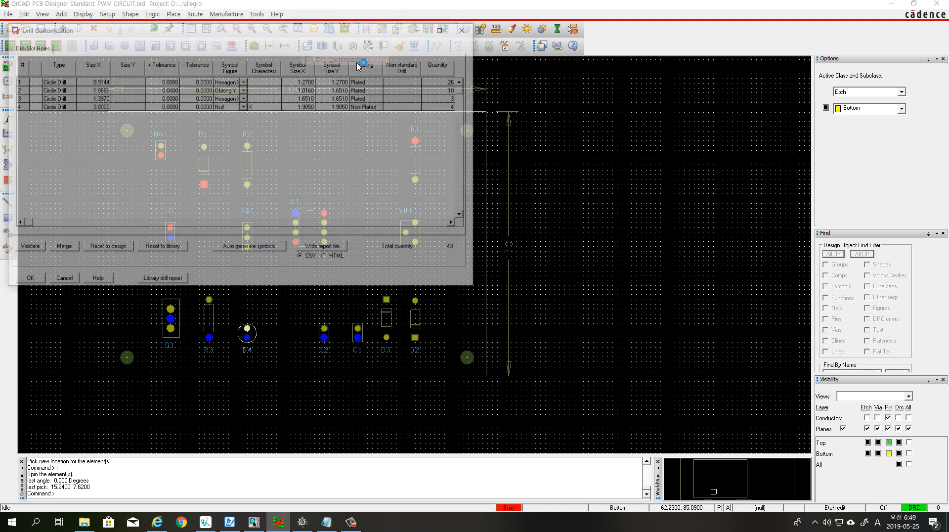
pyautogui.moveTo(316, 33); pyautogui.dragTo(390, 83)
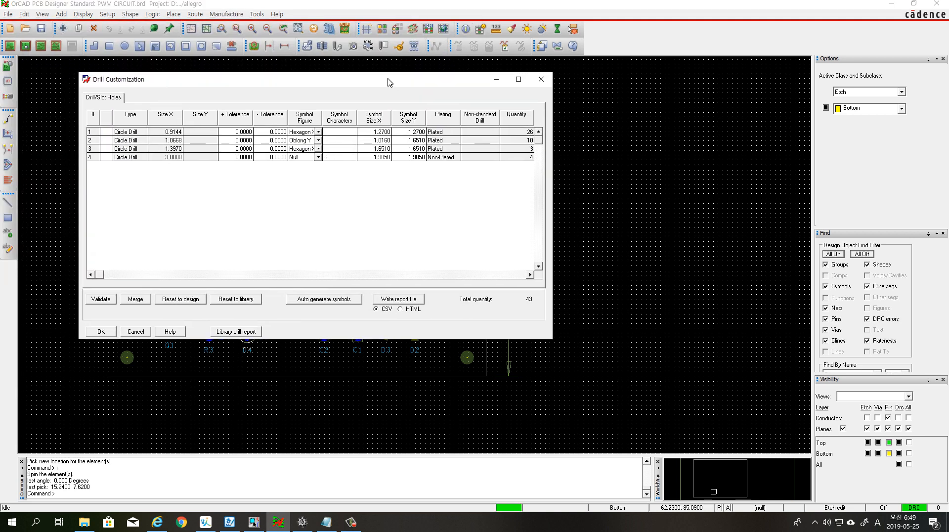
pyautogui.click(327, 300)
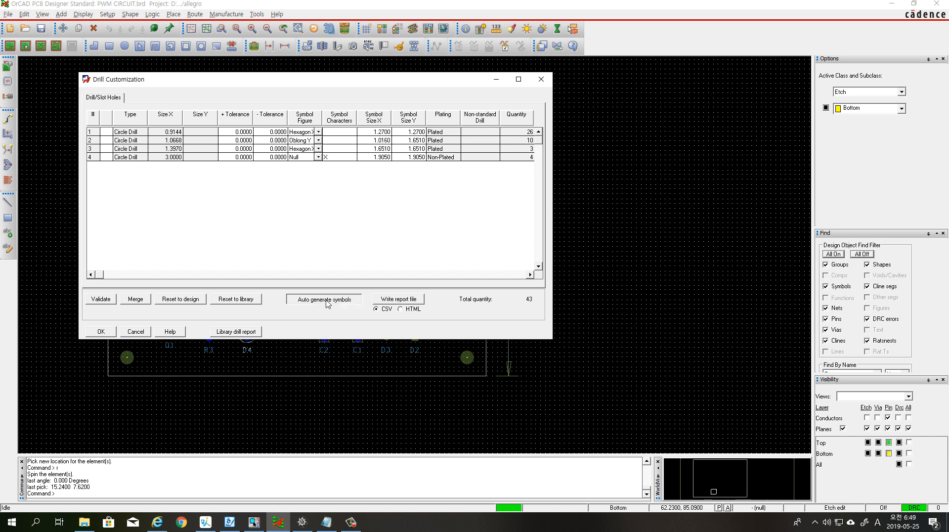
pyautogui.click(512, 280)
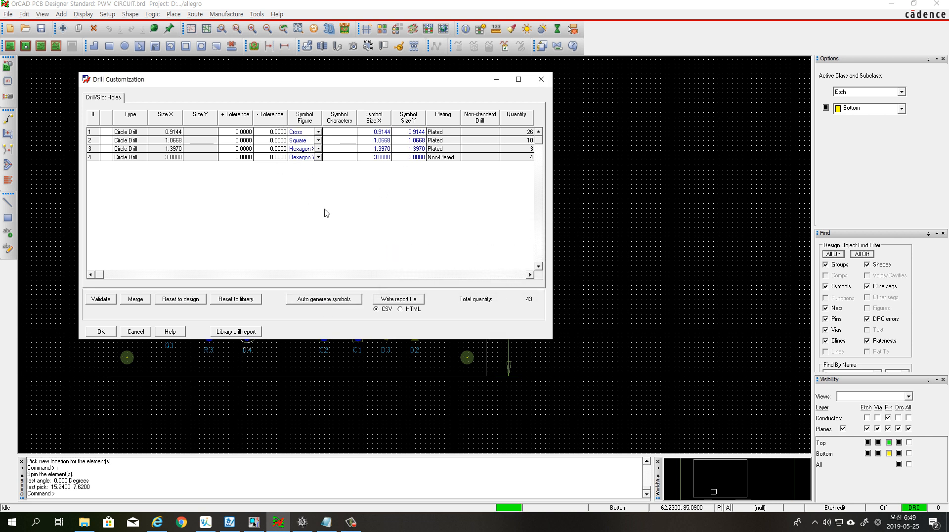
pyautogui.click(111, 333)
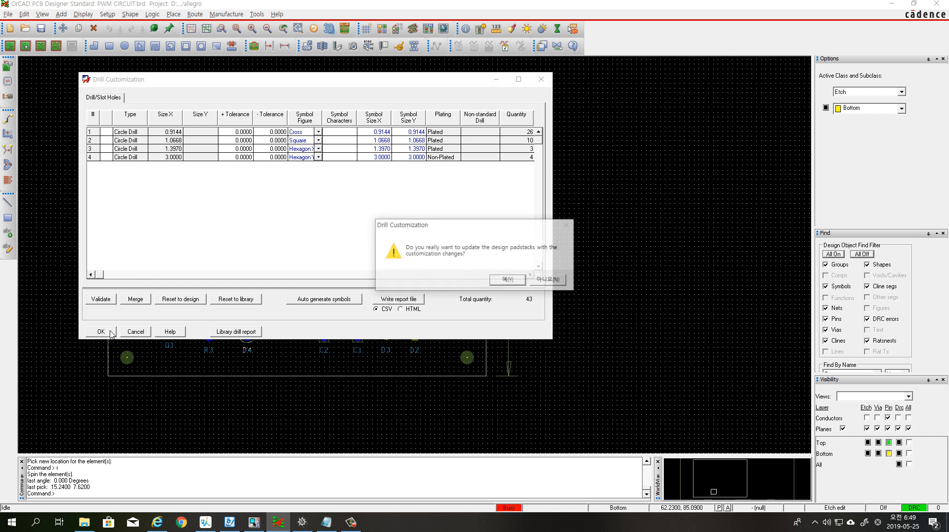
pyautogui.click(509, 280)
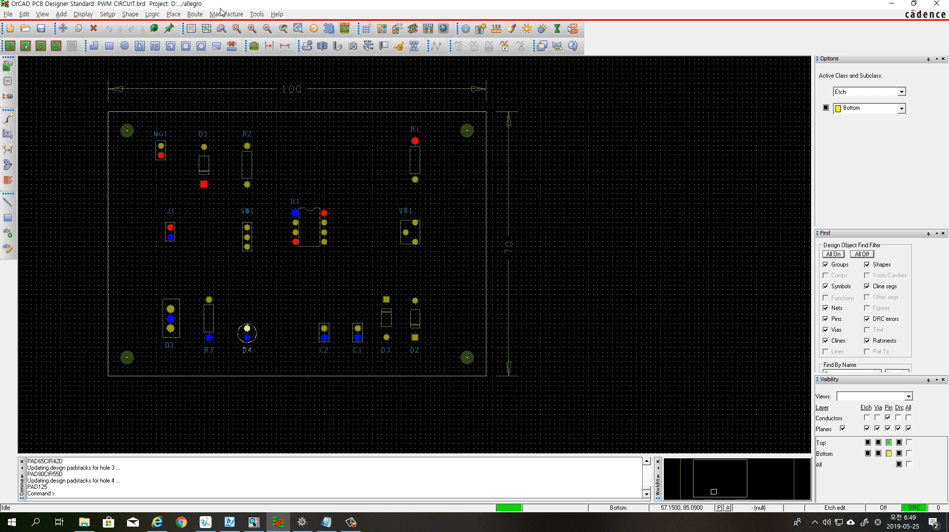
# Generate a layer-pair drill legend in millimetres from the default-mm.dlt template and place it just below the board outline
pyautogui.click(222, 14)
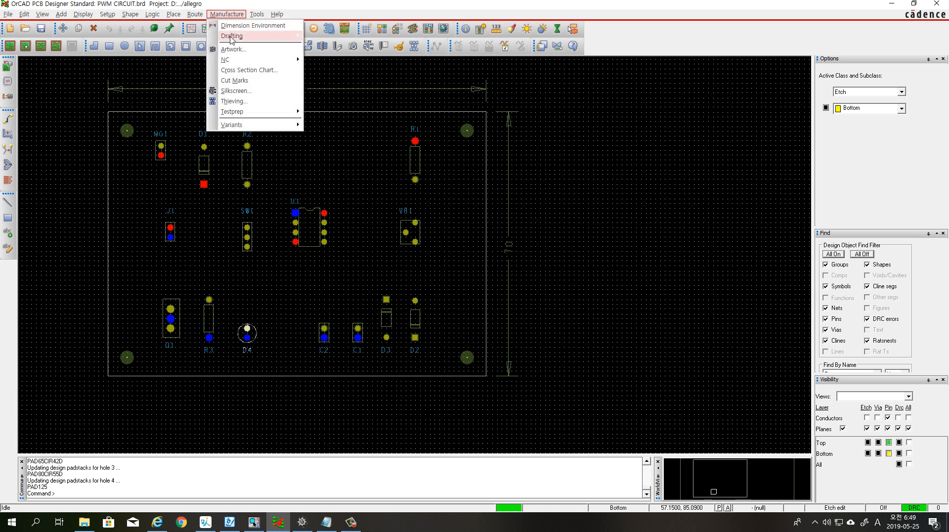
pyautogui.moveTo(239, 60)
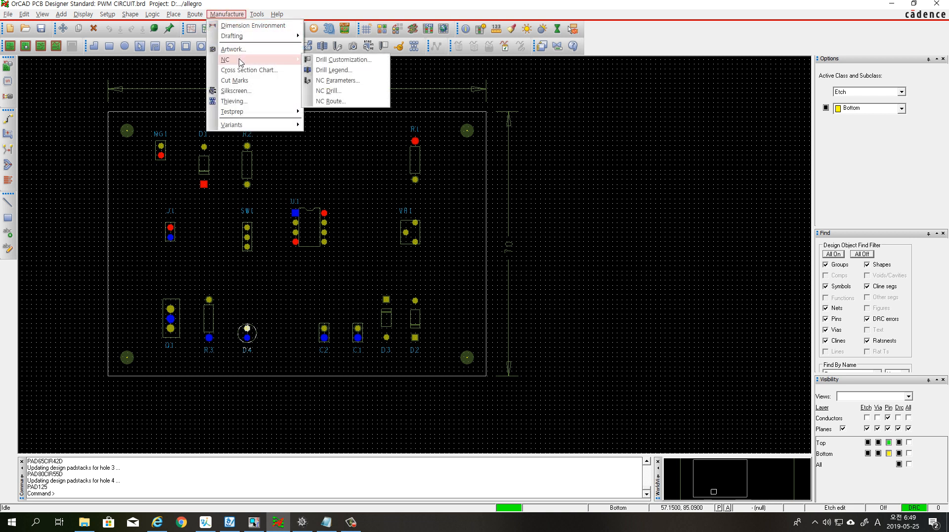
pyautogui.click(347, 71)
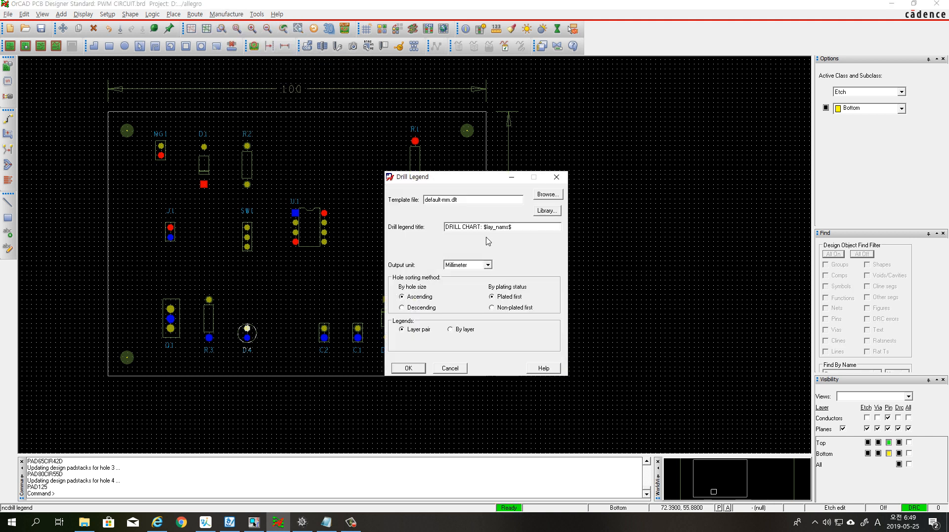
pyautogui.click(411, 369)
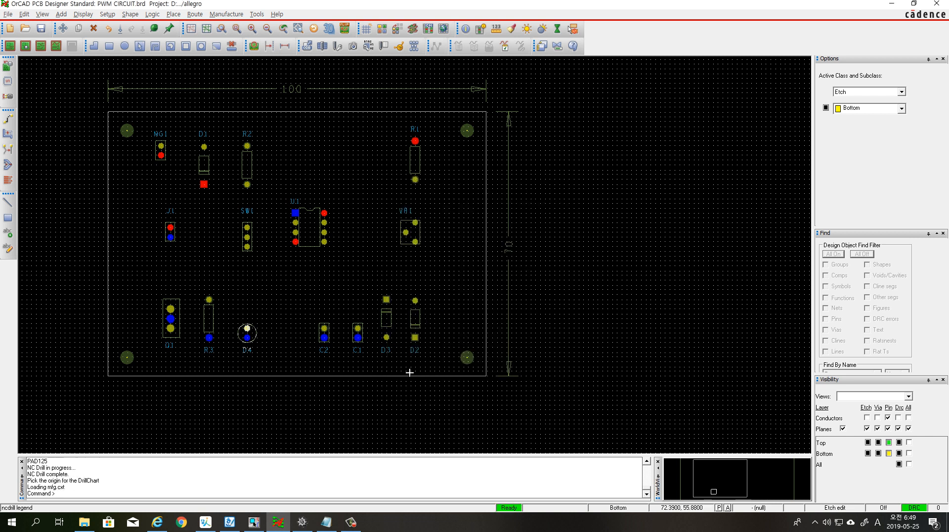
pyautogui.scroll(-1, 211, 386)
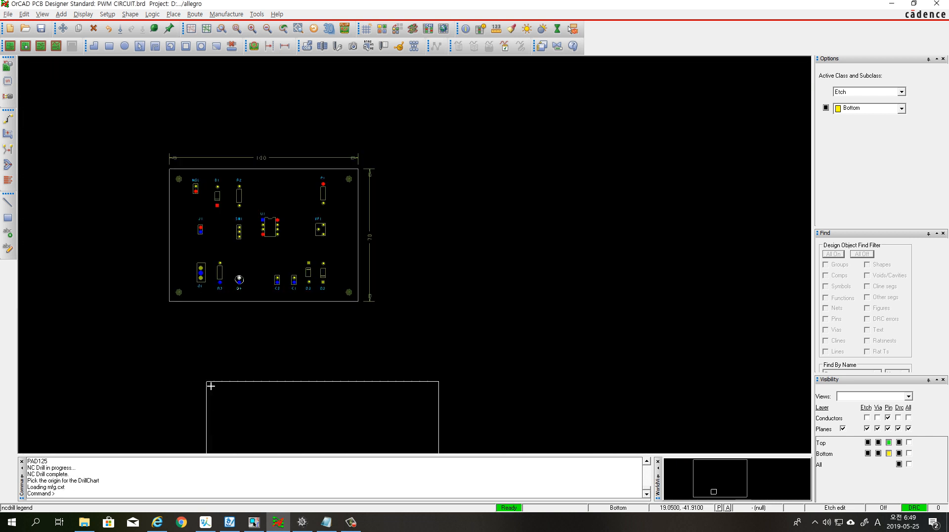
pyautogui.click(173, 314)
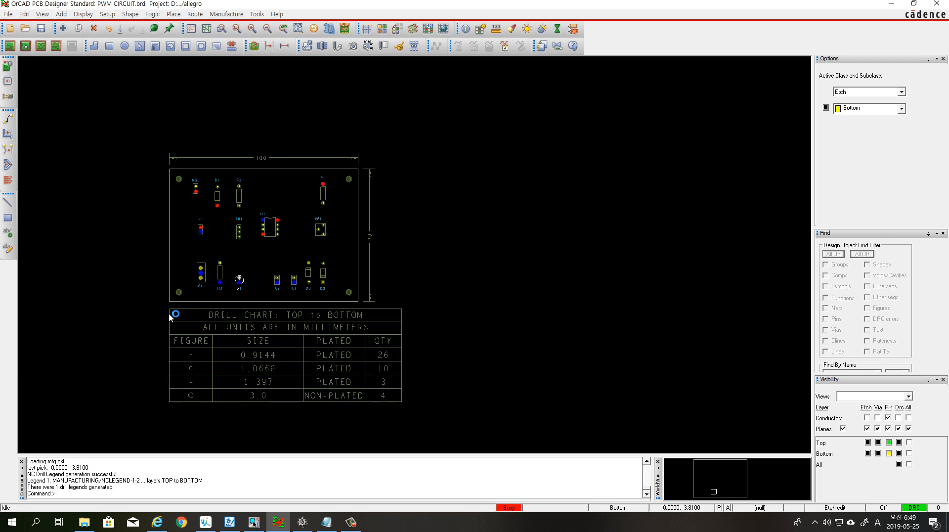
pyautogui.rightClick(483, 250)
pyautogui.click(483, 216)
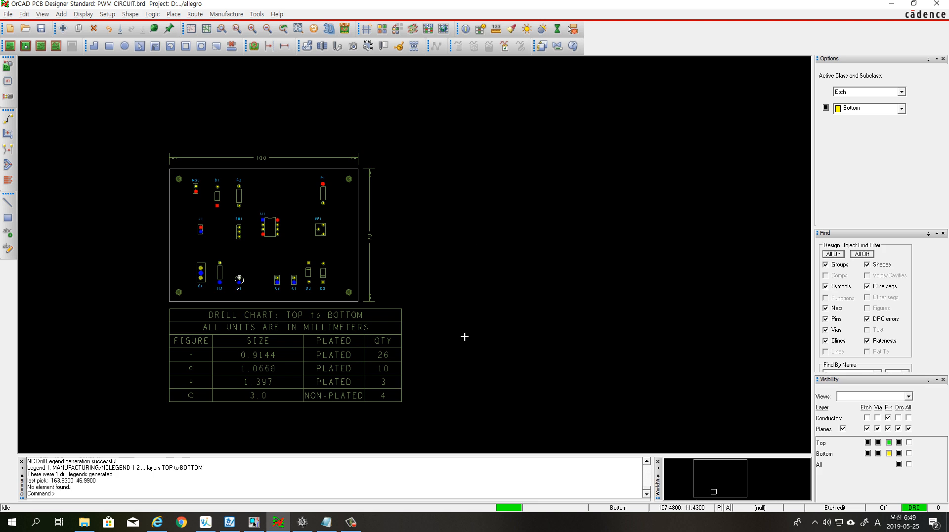
pyautogui.scroll(1, 183, 391)
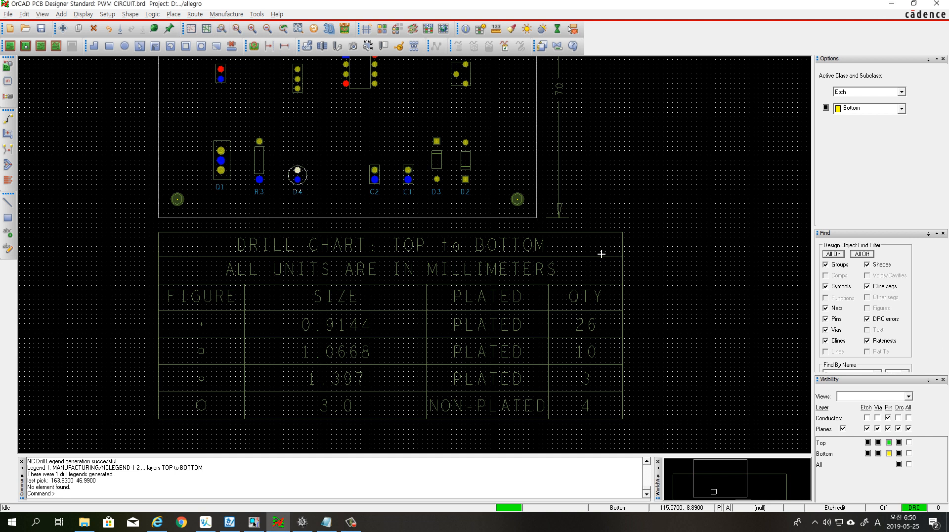
pyautogui.hotkey('ctrl', '2')
pyautogui.moveTo(659, 159)
pyautogui.mouseDown()
pyautogui.moveTo(708, 165)
pyautogui.moveTo(696, 152)
pyautogui.moveTo(652, 155)
pyautogui.moveTo(657, 208)
pyautogui.moveTo(725, 209)
pyautogui.mouseUp()
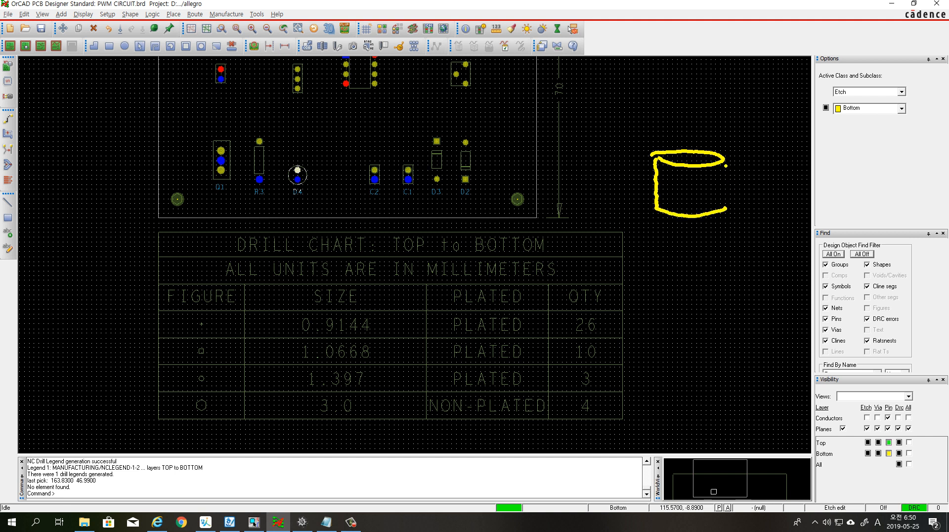
pyautogui.moveTo(726, 165); pyautogui.dragTo(726, 208)
pyautogui.moveTo(621, 155); pyautogui.dragTo(763, 156)
pyautogui.moveTo(620, 206); pyautogui.dragTo(654, 205)
pyautogui.moveTo(727, 207); pyautogui.dragTo(766, 208)
pyautogui.moveTo(664, 203); pyautogui.dragTo(722, 198)
pyautogui.click(694, 200)
pyautogui.click(703, 200)
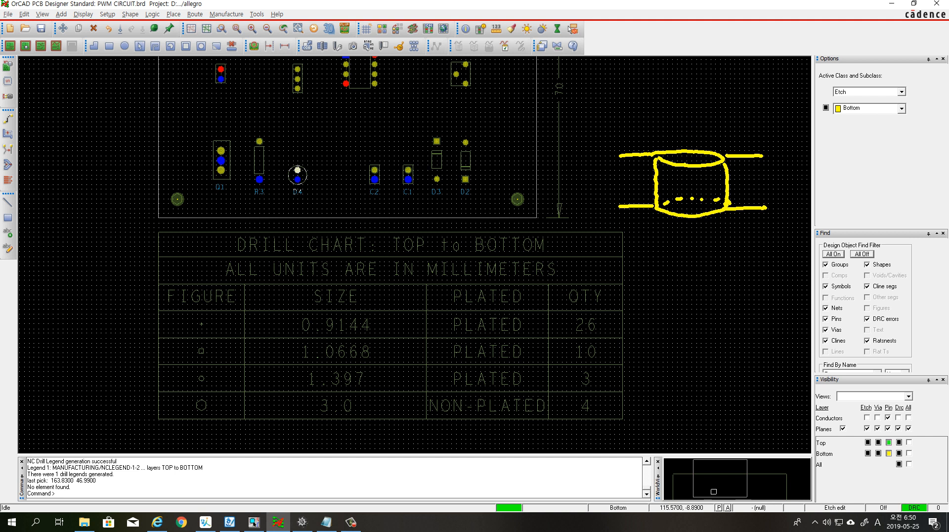
pyautogui.moveTo(666, 163); pyautogui.dragTo(666, 203)
pyautogui.moveTo(719, 165); pyautogui.dragTo(724, 203)
pyautogui.moveTo(724, 166)
pyautogui.mouseDown()
pyautogui.moveTo(724, 193)
pyautogui.moveTo(719, 186)
pyautogui.mouseUp()
pyautogui.moveTo(661, 163); pyautogui.dragTo(663, 205)
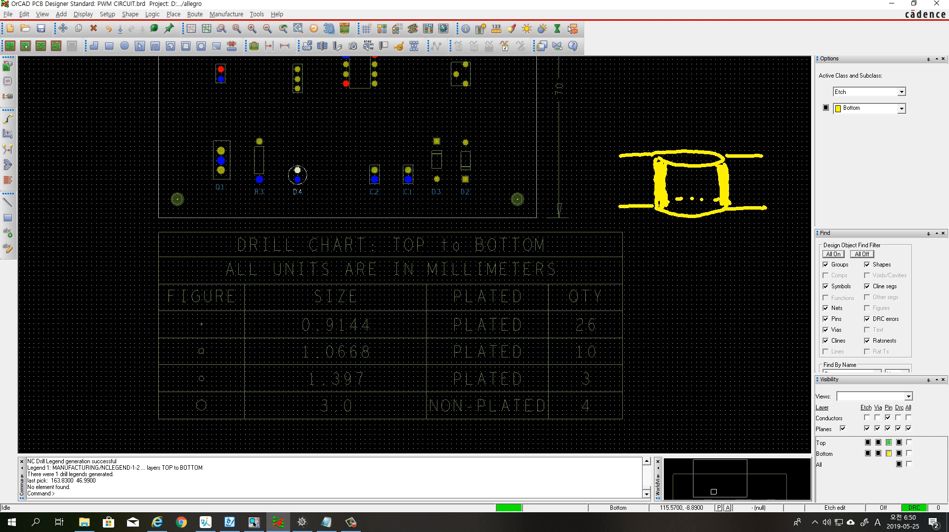
pyautogui.moveTo(654, 157)
pyautogui.mouseDown()
pyautogui.moveTo(707, 171)
pyautogui.moveTo(725, 154)
pyautogui.moveTo(668, 146)
pyautogui.moveTo(673, 162)
pyautogui.moveTo(707, 169)
pyautogui.moveTo(666, 148)
pyautogui.mouseUp()
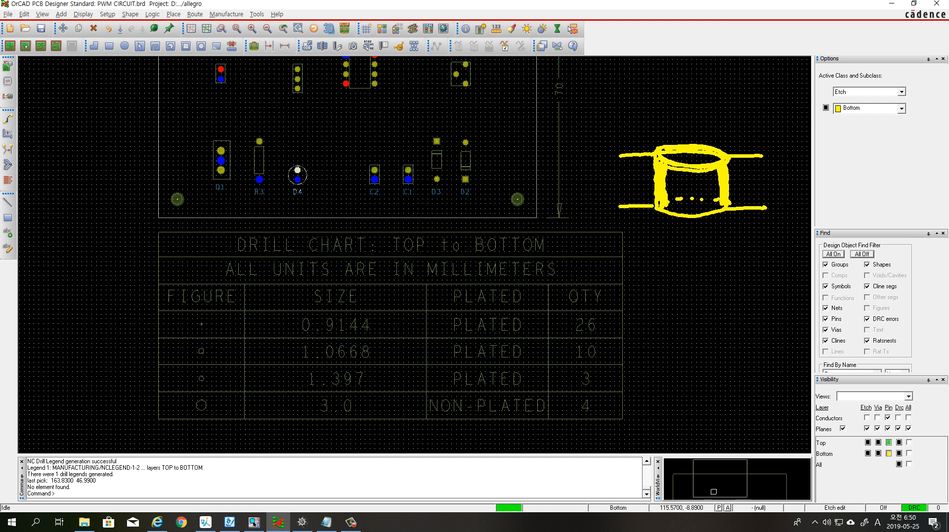
pyautogui.moveTo(663, 218)
pyautogui.mouseDown()
pyautogui.moveTo(728, 210)
pyautogui.moveTo(668, 198)
pyautogui.moveTo(667, 217)
pyautogui.moveTo(721, 202)
pyautogui.moveTo(672, 196)
pyautogui.moveTo(720, 202)
pyautogui.mouseUp()
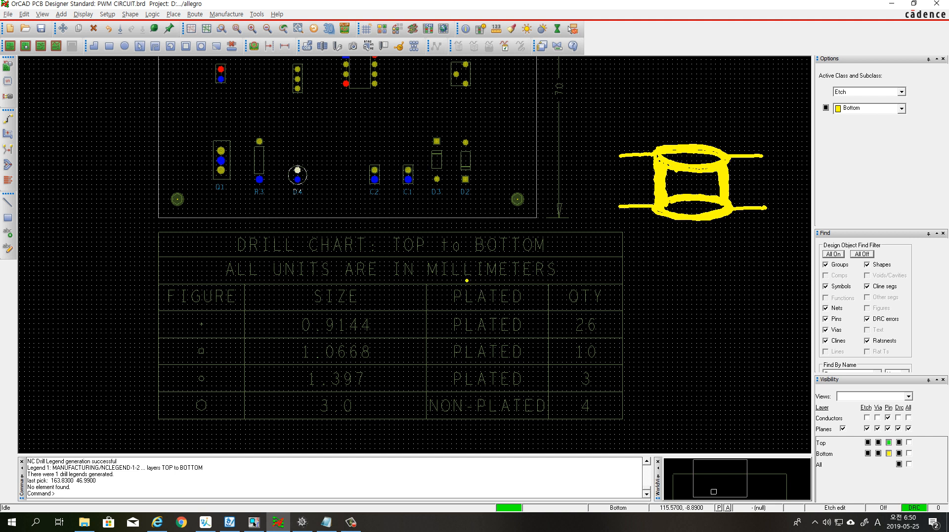
pyautogui.moveTo(439, 283)
pyautogui.mouseDown()
pyautogui.moveTo(536, 306)
pyautogui.moveTo(577, 240)
pyautogui.moveTo(643, 213)
pyautogui.mouseUp()
pyautogui.moveTo(643, 213); pyautogui.dragTo(632, 222)
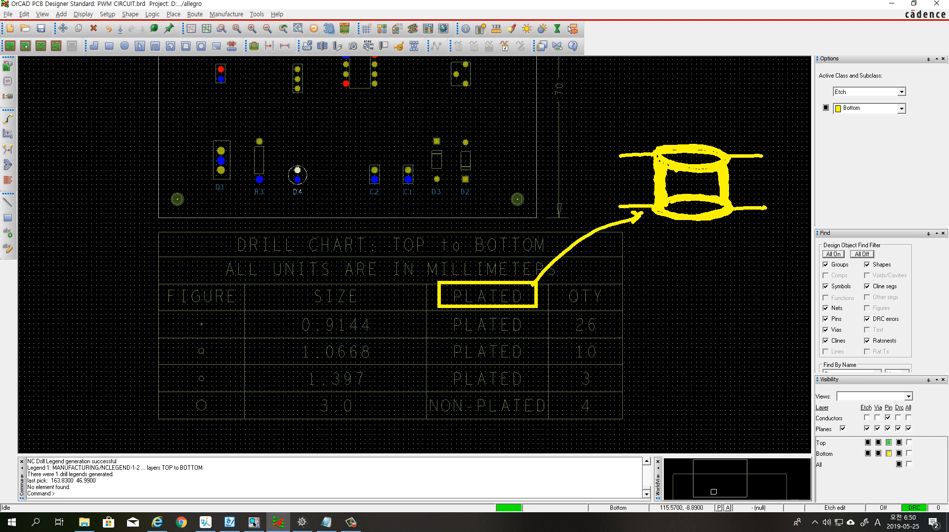
pyautogui.moveTo(165, 190); pyautogui.dragTo(193, 209)
pyautogui.moveTo(740, 176)
pyautogui.mouseDown()
pyautogui.moveTo(710, 187)
pyautogui.moveTo(739, 187)
pyautogui.mouseUp()
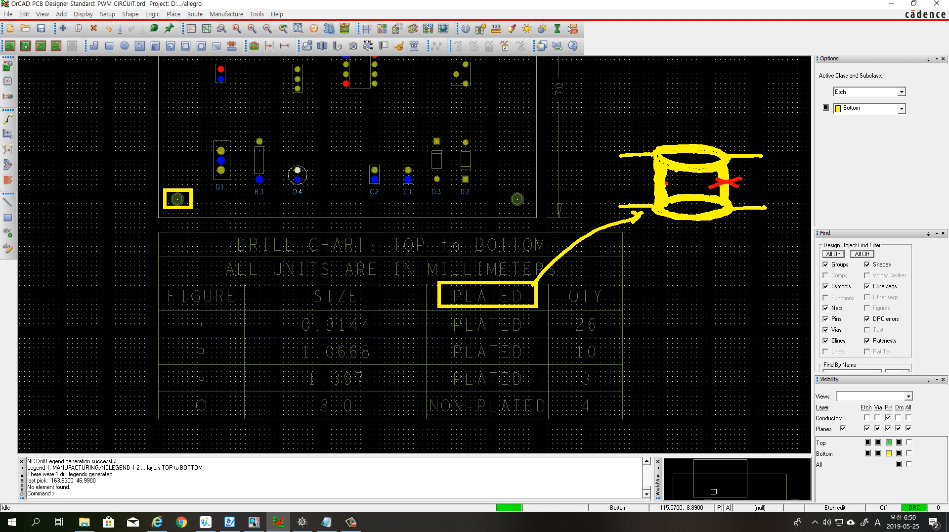
pyautogui.moveTo(673, 180)
pyautogui.mouseDown()
pyautogui.moveTo(645, 192)
pyautogui.moveTo(674, 193)
pyautogui.mouseUp()
pyautogui.press('Escape')
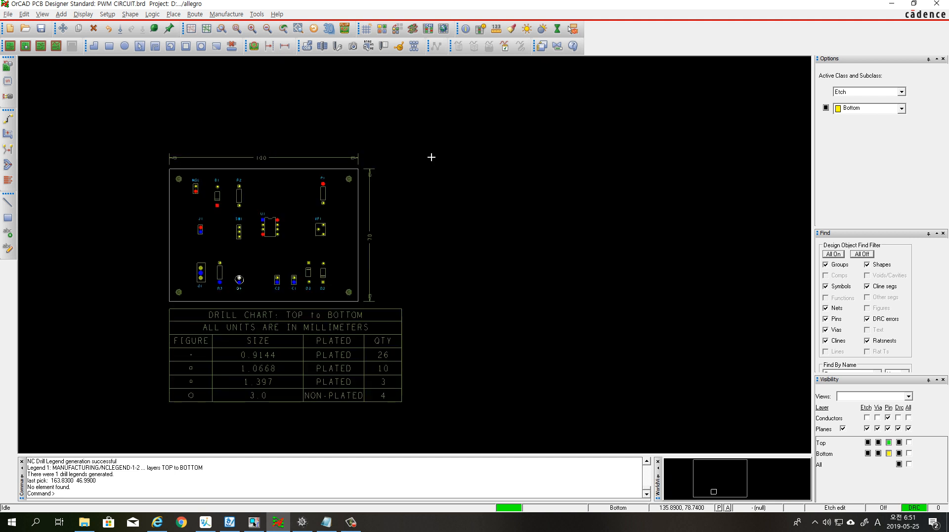
pyautogui.scroll(-3, 433, 157)
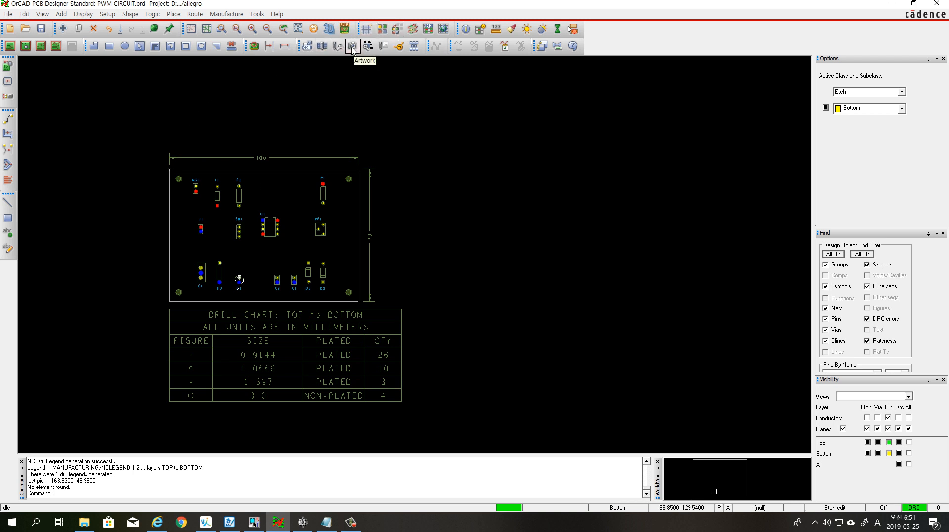
# Set the integer places to 3 in the Gerber RS274X format of the artwork's general parameters
pyautogui.click(226, 16)
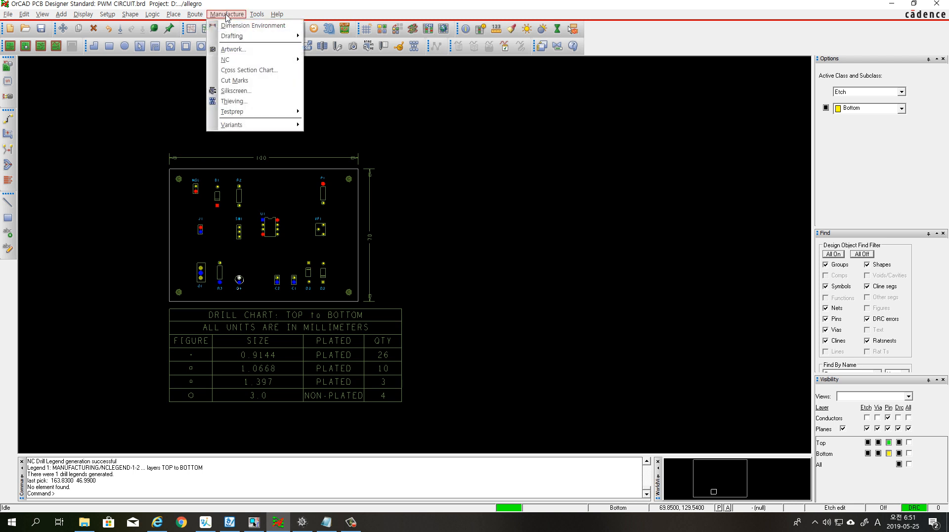
pyautogui.click(237, 51)
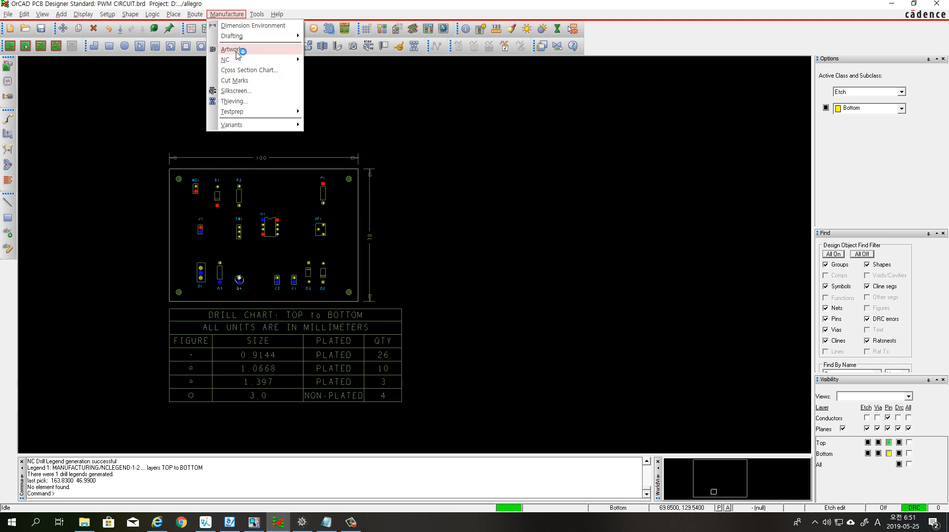
pyautogui.moveTo(668, 81); pyautogui.dragTo(547, 110)
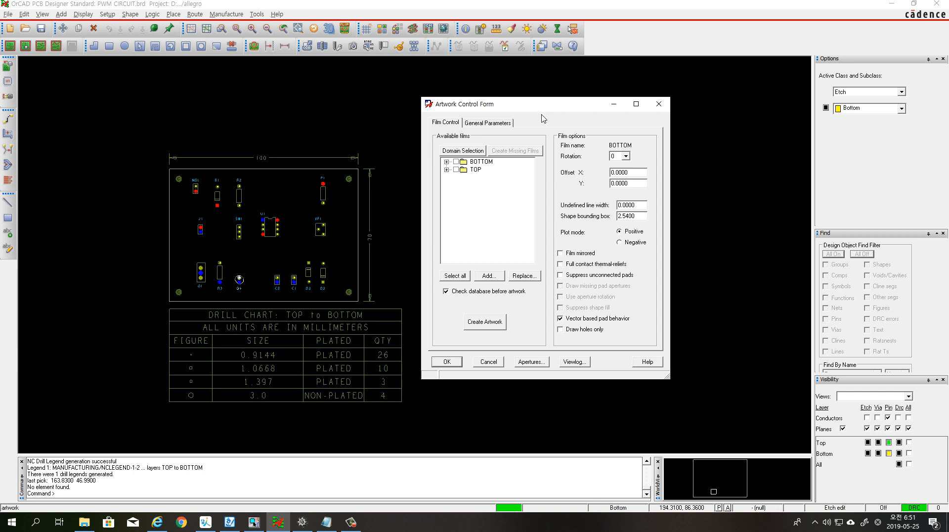
pyautogui.click(490, 125)
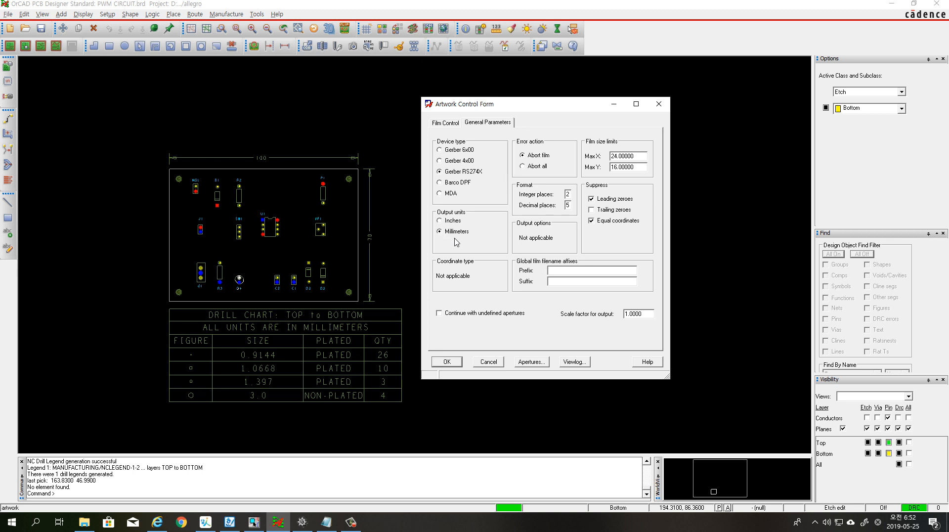
pyautogui.doubleClick(568, 194)
pyautogui.write('3')
# Add the BOARD GEOMETRY/OUTLINE subclass to the TOP film in the artwork's film control
pyautogui.click(447, 123)
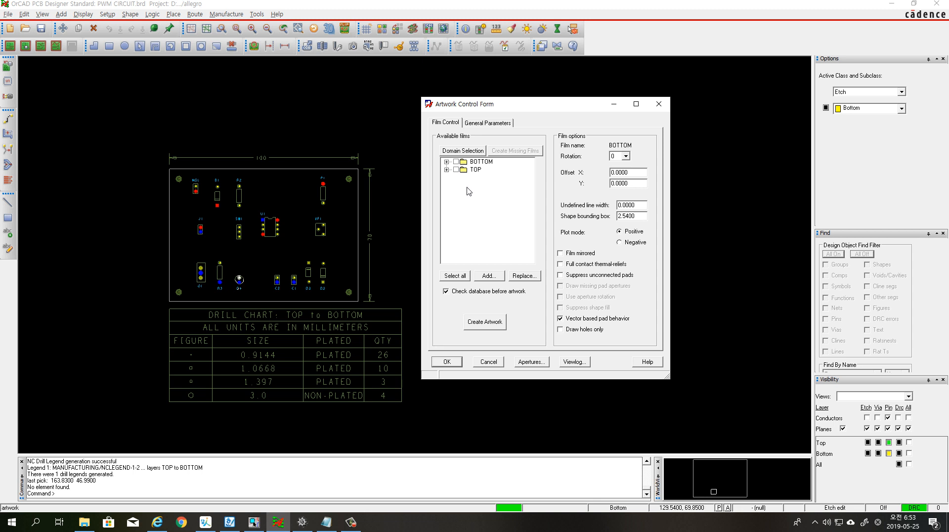
pyautogui.click(447, 170)
pyautogui.click(484, 179)
pyautogui.rightClick(483, 182)
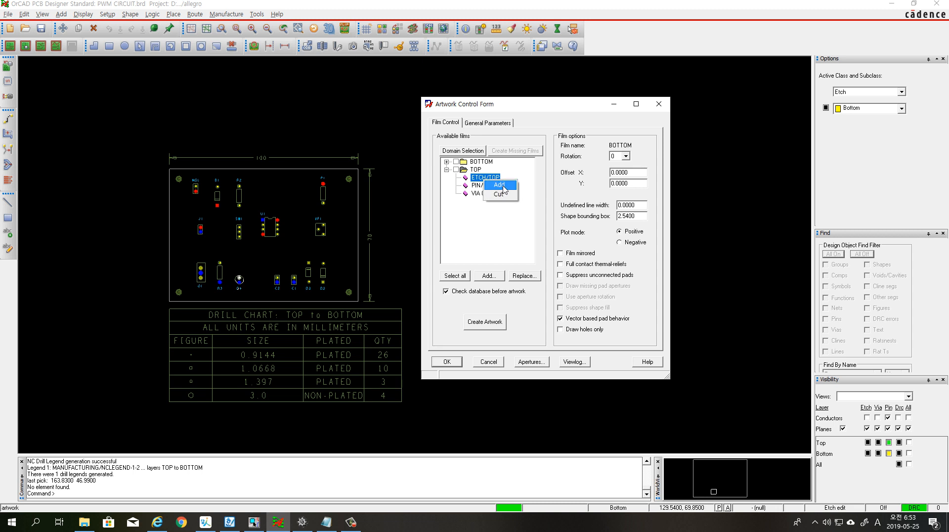
pyautogui.click(499, 185)
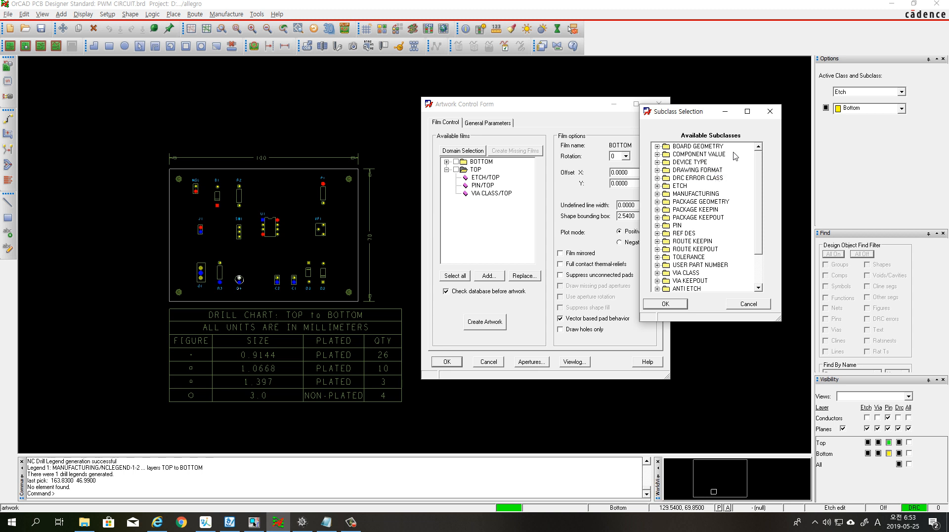
pyautogui.click(657, 147)
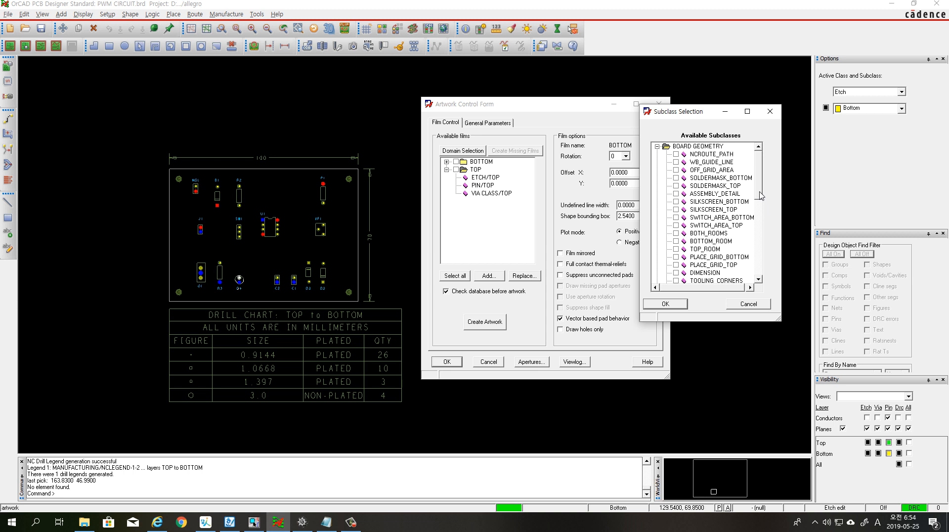
pyautogui.scroll(-2, 764, 213)
pyautogui.click(676, 265)
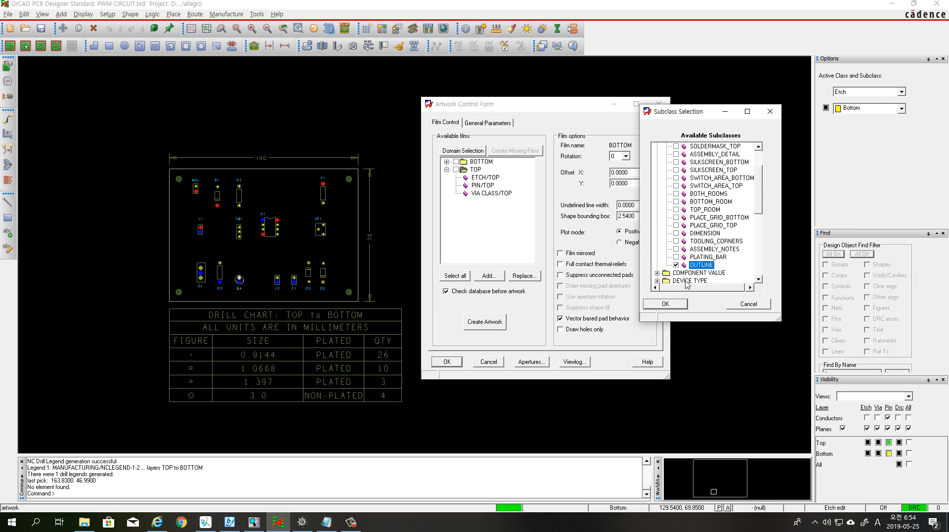
pyautogui.click(680, 305)
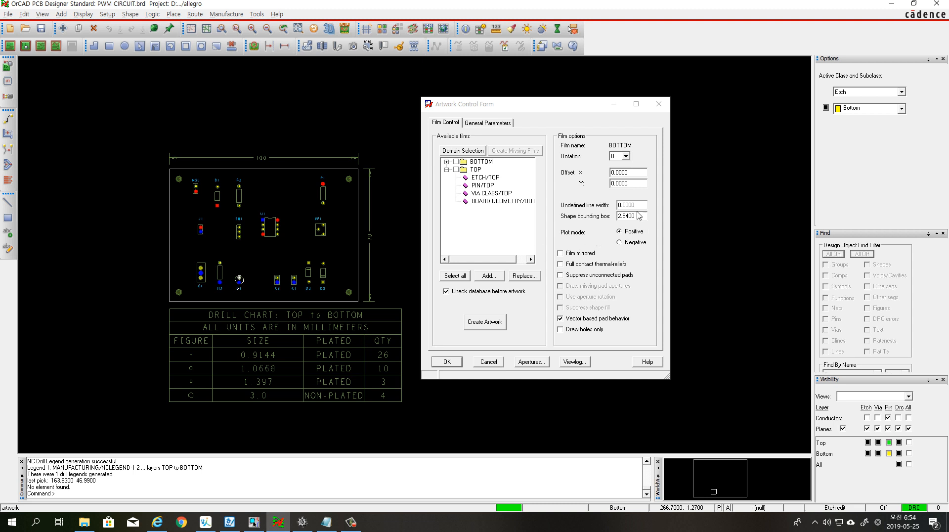
# Set the BOTTOM film's undefined line width to 0.2
pyautogui.moveTo(636, 205); pyautogui.dragTo(618, 205)
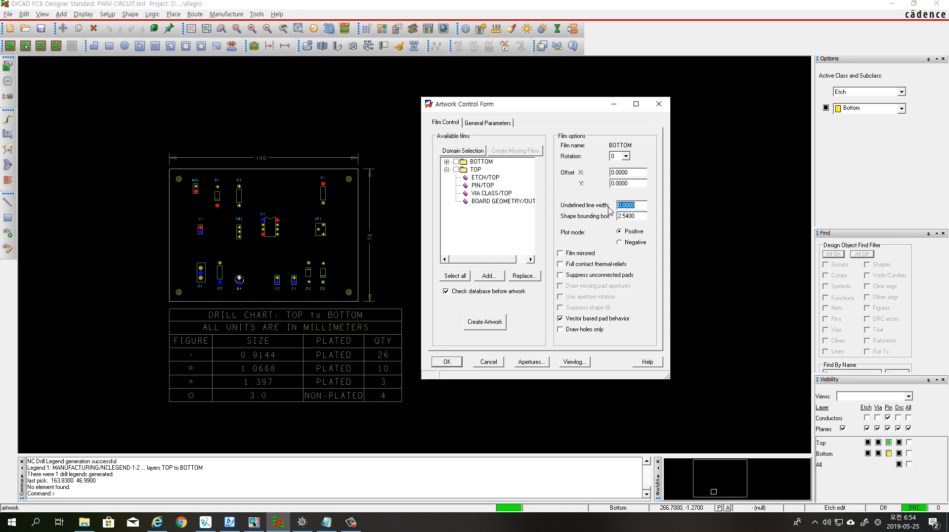
pyautogui.write('0.2')
pyautogui.press('Tab')
# Add the BOARD GEOMETRY/OUTLINE subclass to the BOTTOM film and select that film
pyautogui.click(446, 162)
pyautogui.click(497, 170)
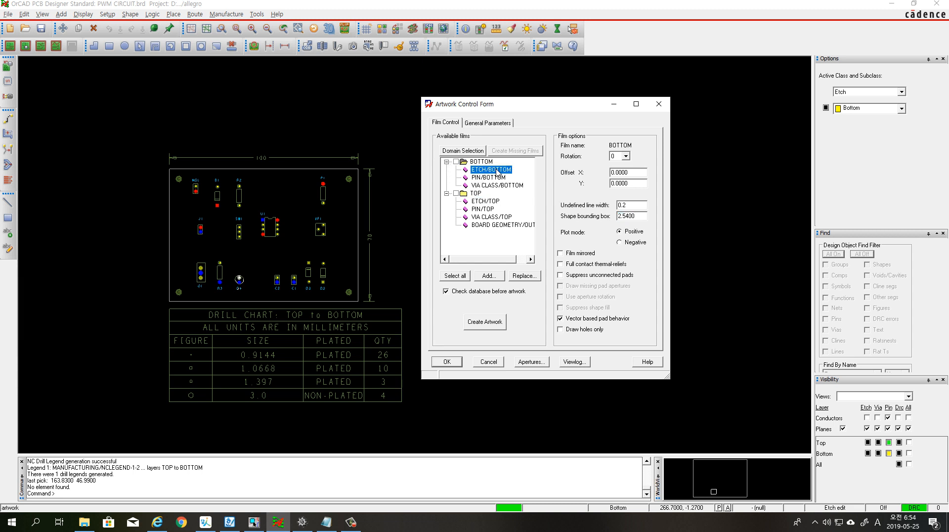
pyautogui.rightClick(498, 176)
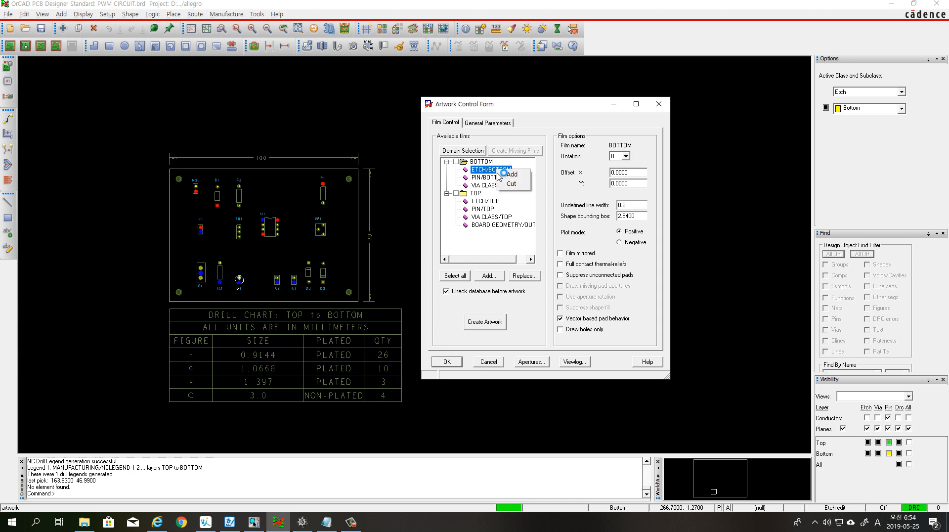
pyautogui.click(512, 174)
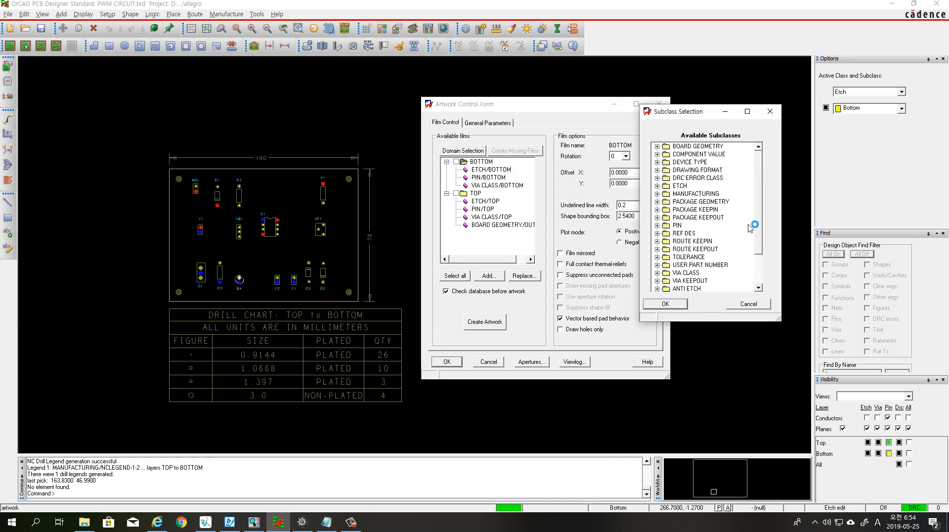
pyautogui.doubleClick(685, 148)
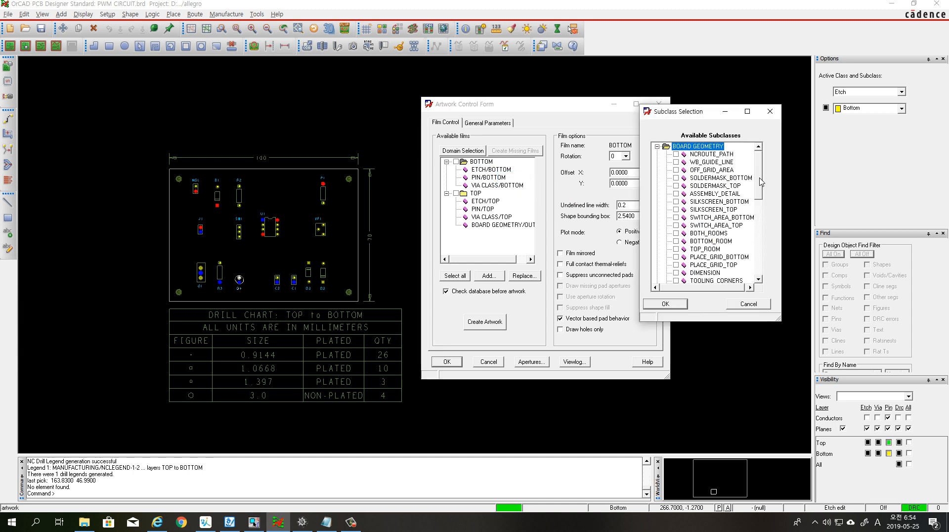
pyautogui.scroll(-3, 761, 182)
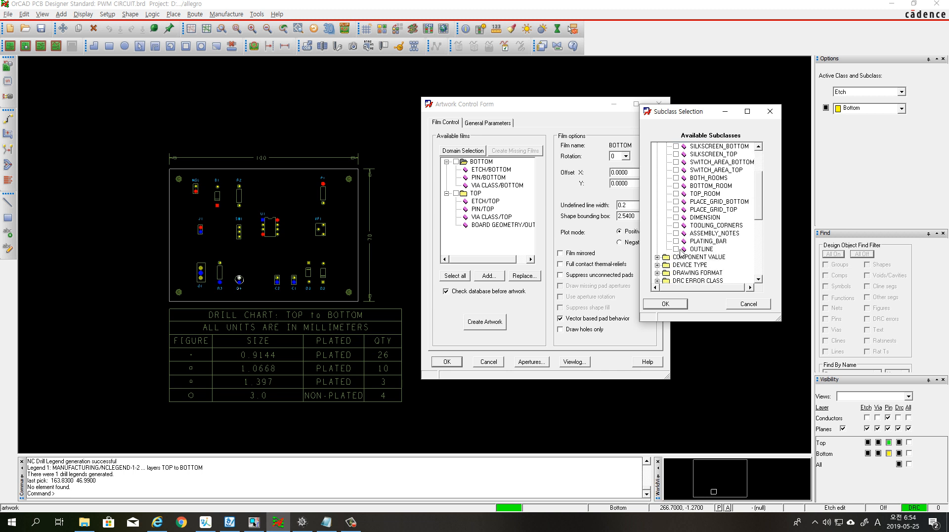
pyautogui.click(676, 248)
pyautogui.click(666, 304)
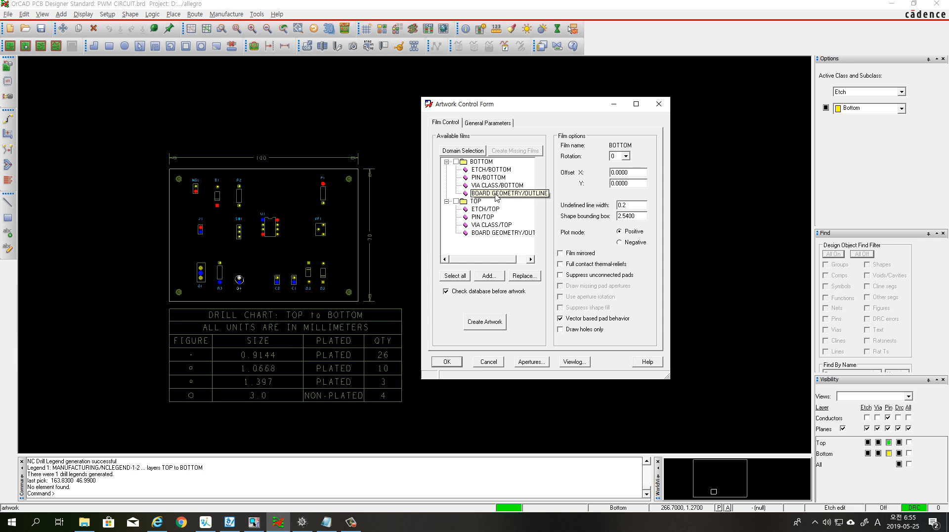
pyautogui.click(497, 193)
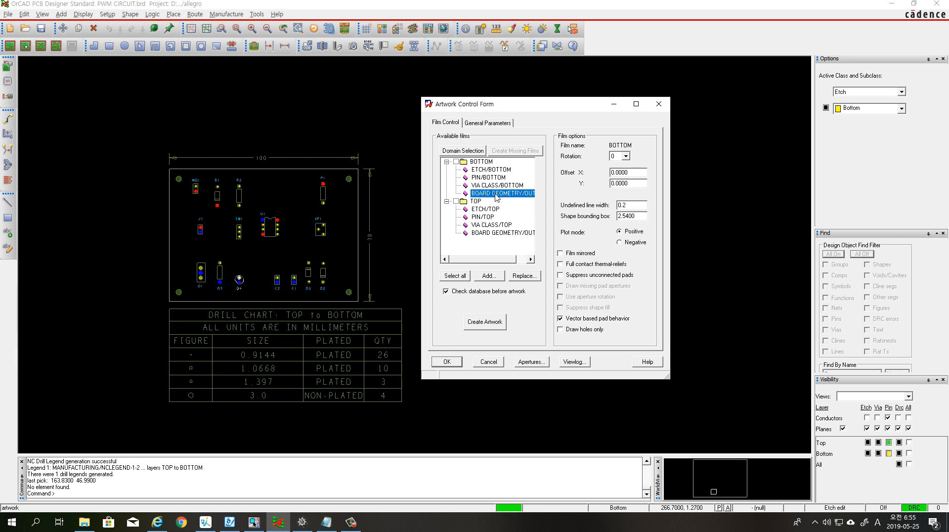
pyautogui.click(482, 162)
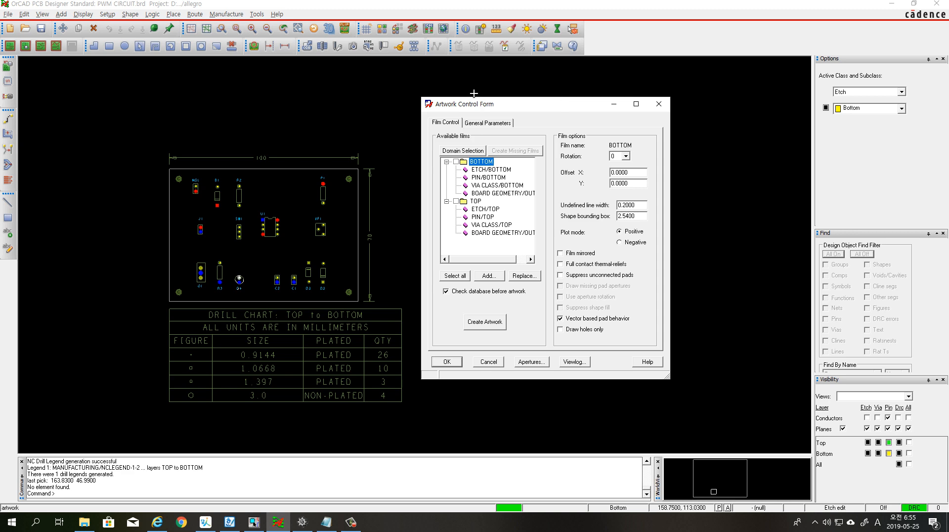
# Turn off the visibility of all layers and enable only the Pin and Via of Soldermask_Top in the stack-up
pyautogui.click(386, 30)
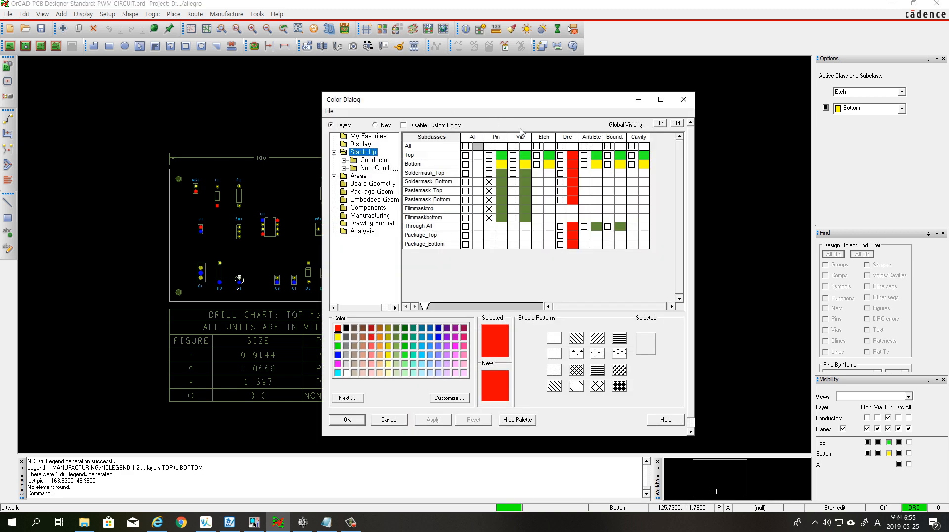
pyautogui.click(677, 123)
pyautogui.click(497, 298)
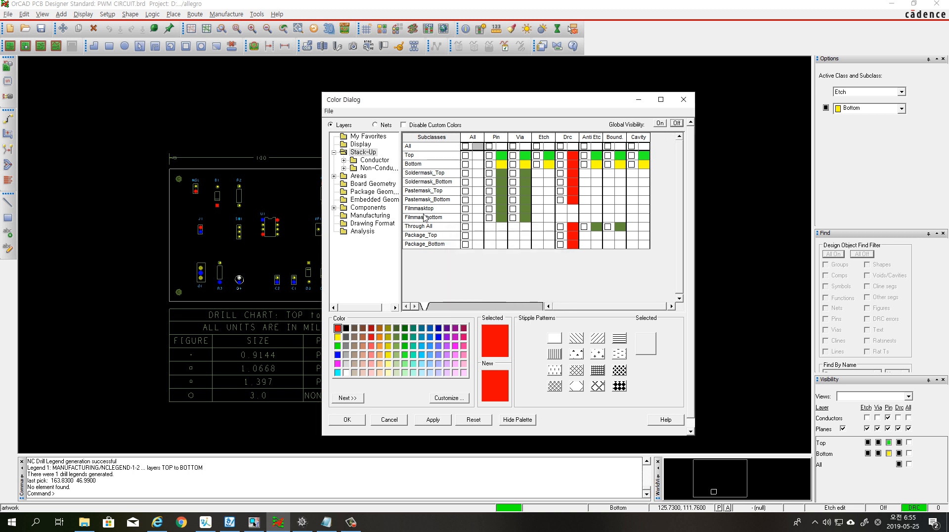
pyautogui.click(371, 153)
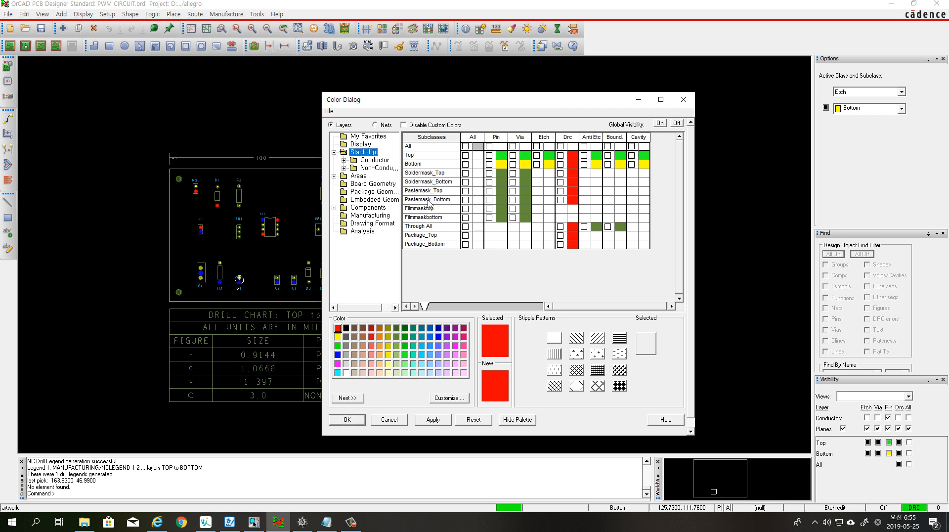
pyautogui.click(489, 174)
pyautogui.click(513, 174)
# Make the Board Geometry Outline visible and apply the layer visibility settings
pyautogui.click(366, 185)
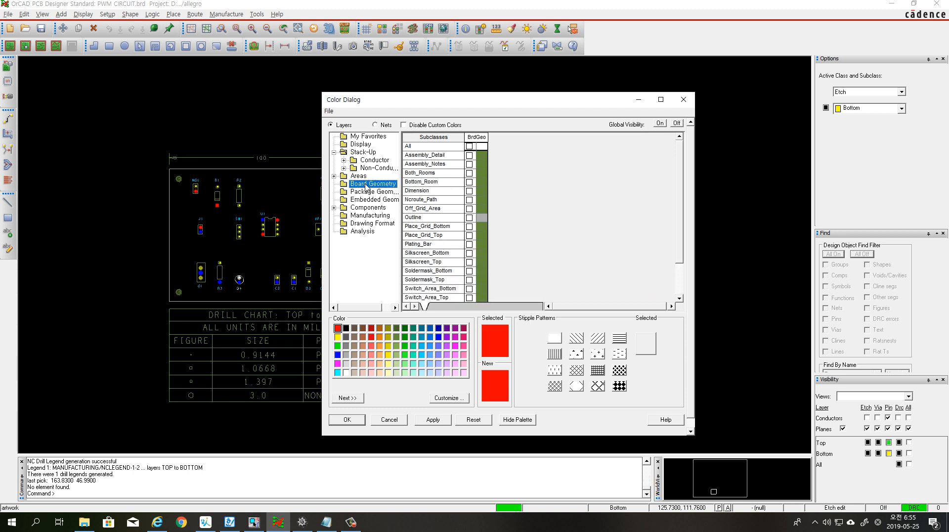
pyautogui.click(470, 218)
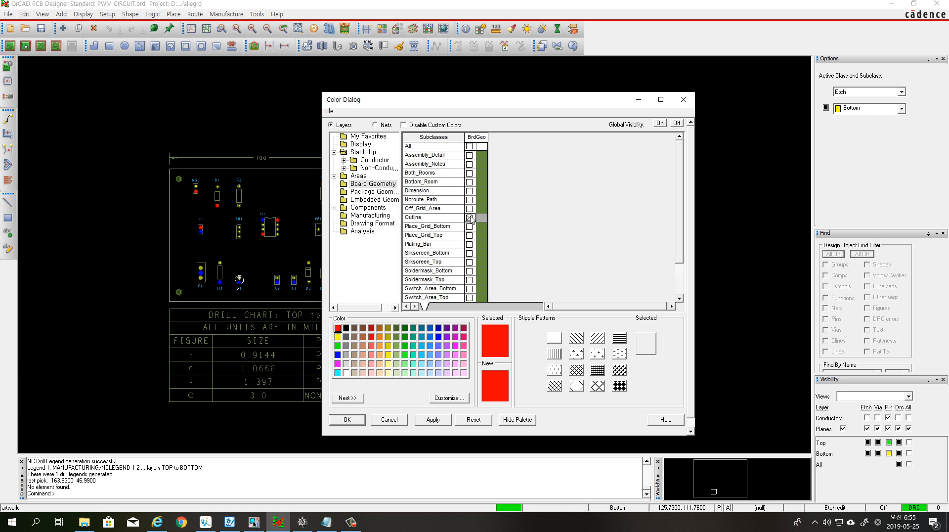
pyautogui.click(425, 421)
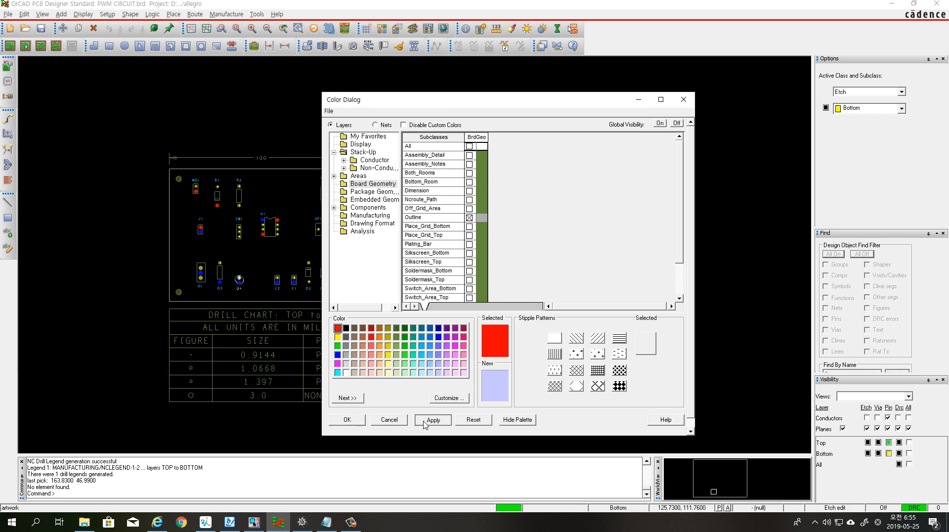
pyautogui.click(354, 421)
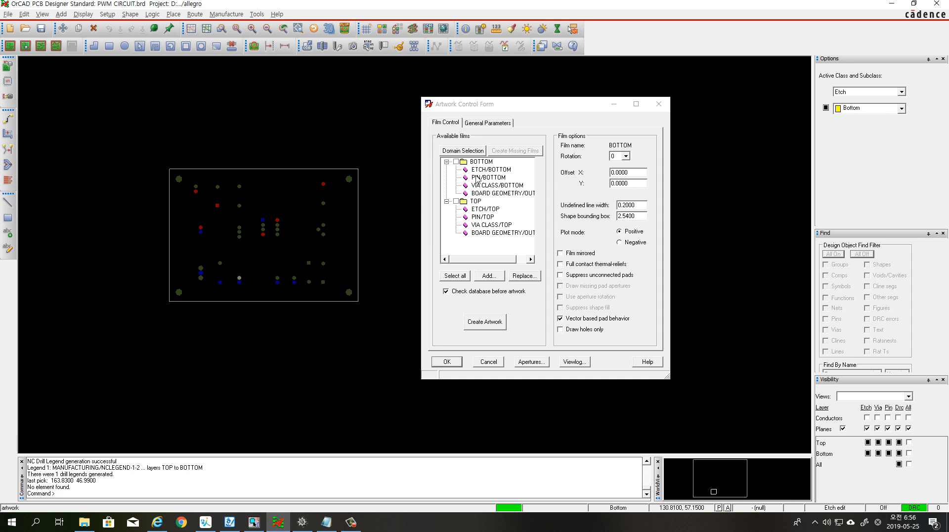
# Collapse the film lists and add a new film named SMT from the currently visible layers
pyautogui.click(446, 161)
pyautogui.click(447, 170)
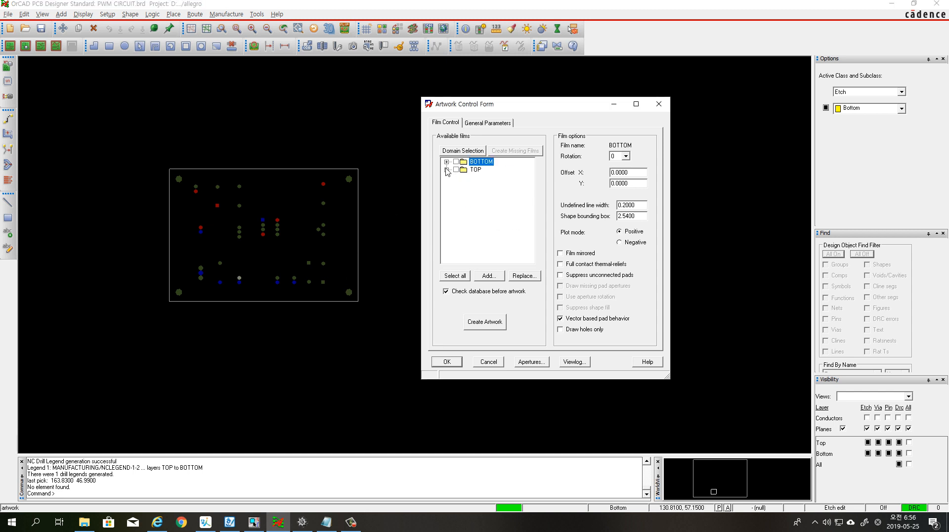
pyautogui.rightClick(477, 170)
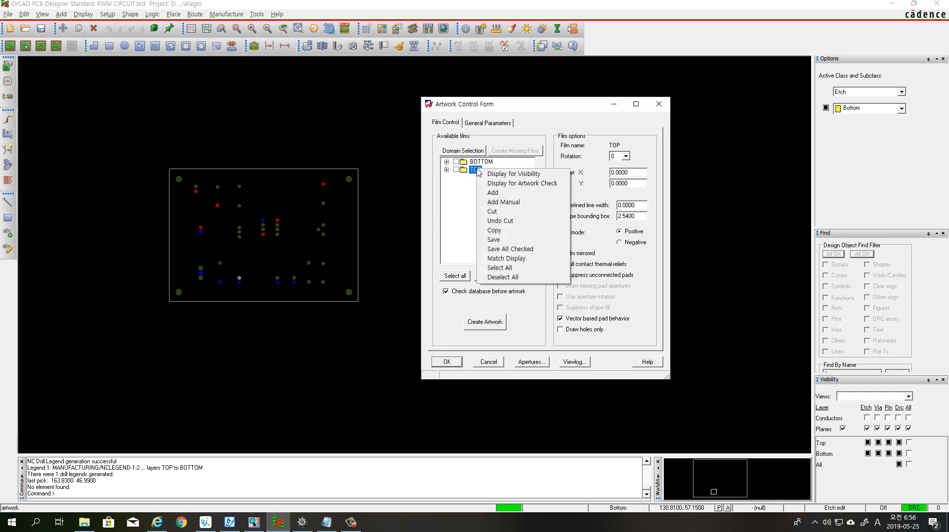
pyautogui.click(495, 192)
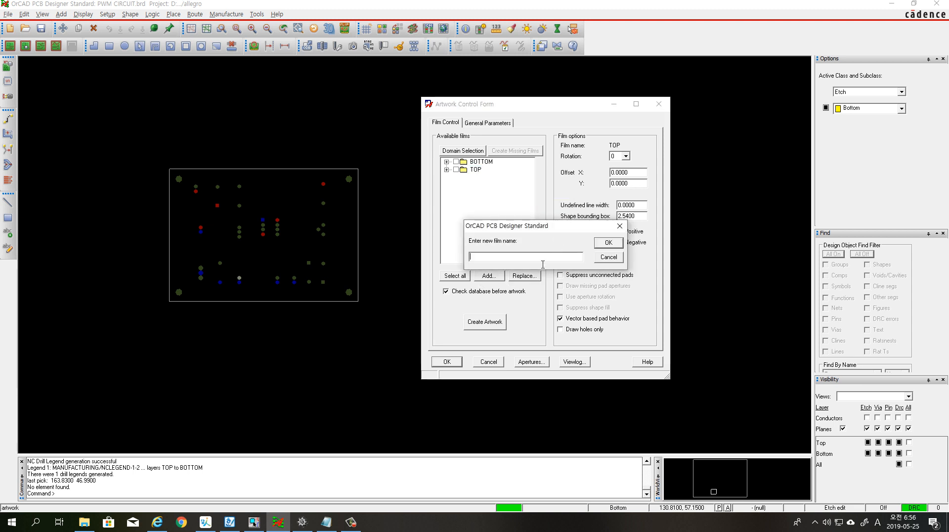
pyautogui.write('SMT')
pyautogui.click(608, 243)
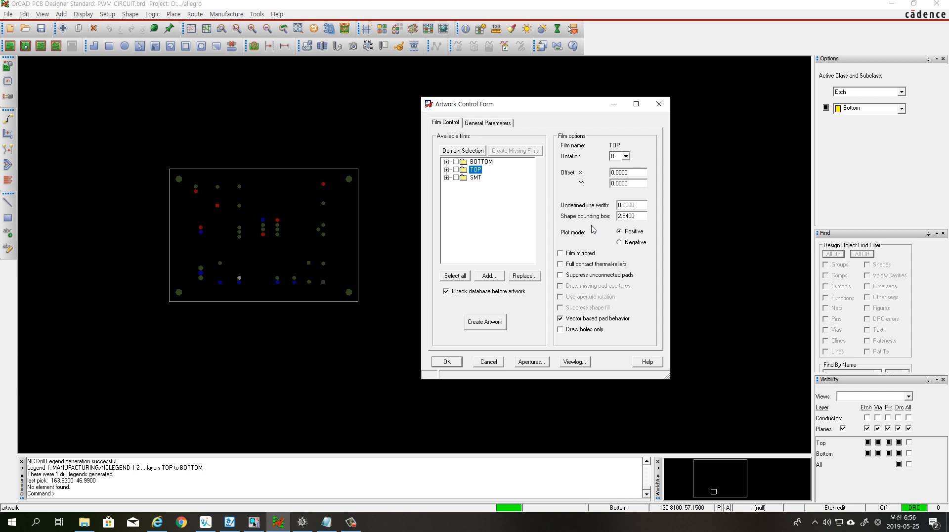
# Set the SMT film's undefined line width to 0.2
pyautogui.click(477, 178)
pyautogui.doubleClick(626, 205)
pyautogui.write('0.2')
pyautogui.press('Tab')
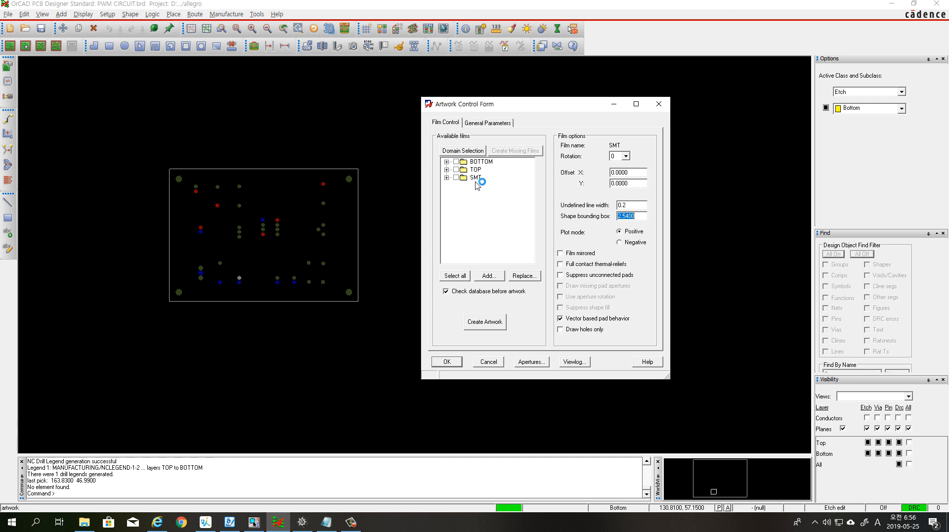
# Manually add a film named SMB and include the Board Geometry OUTLINE subclass in it
pyautogui.rightClick(476, 185)
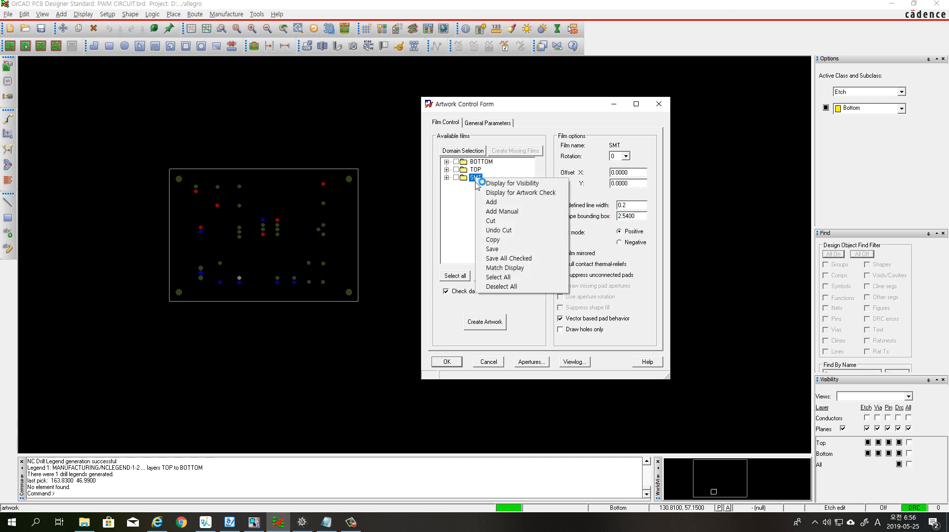
pyautogui.click(520, 212)
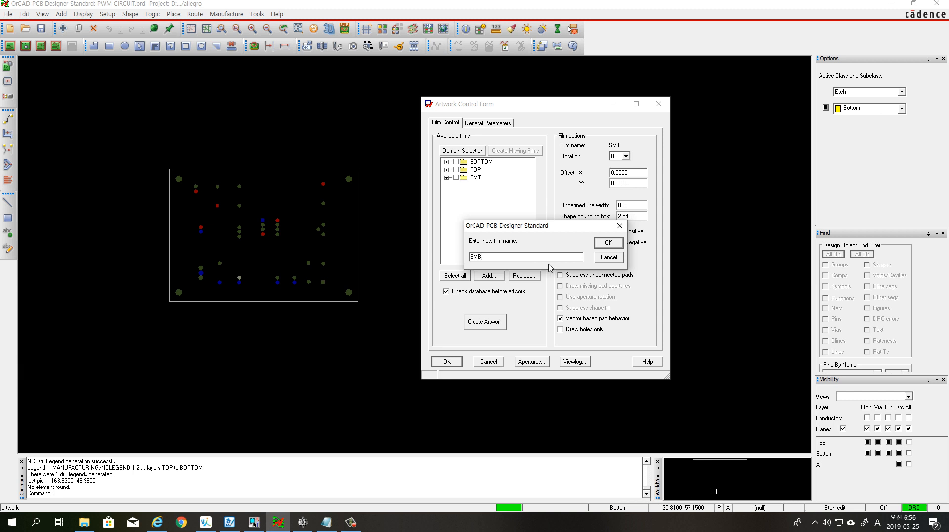
pyautogui.click(608, 243)
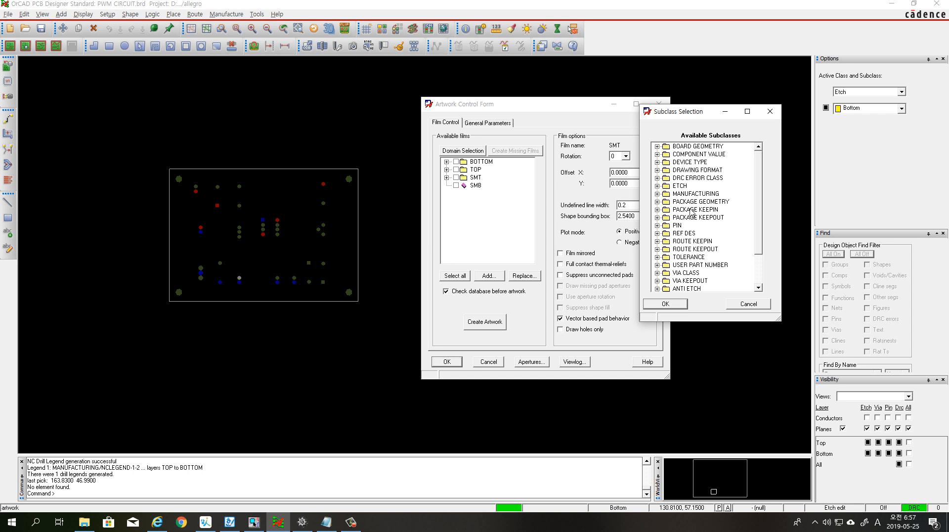
pyautogui.click(657, 147)
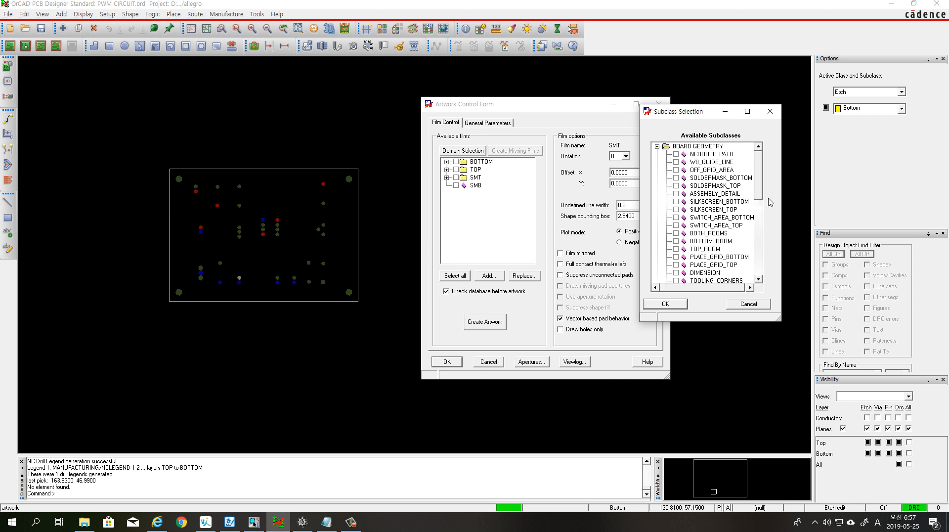
pyautogui.moveTo(761, 196); pyautogui.dragTo(758, 215)
pyautogui.click(677, 249)
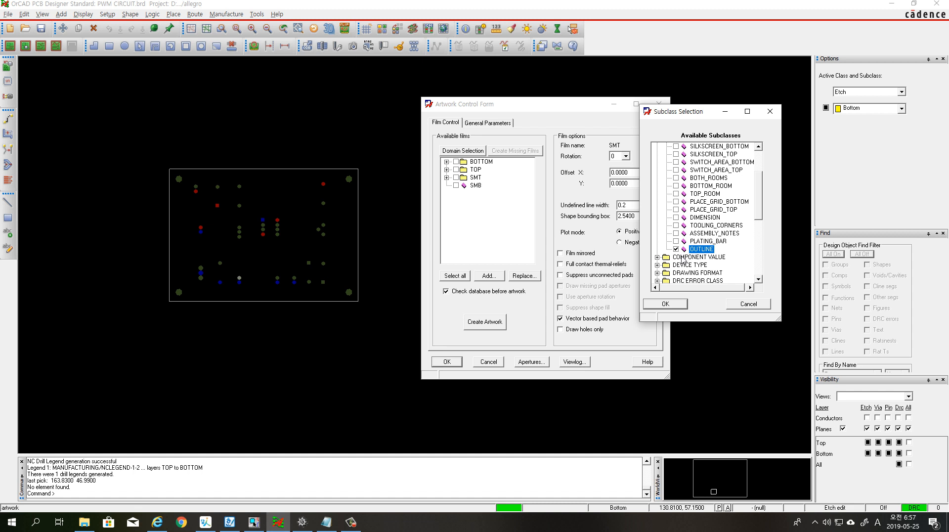
# Include the Pin SOLDERMASK_BOTTOM subclass in the SMB film and confirm the subclass selection
pyautogui.moveTo(762, 219); pyautogui.dragTo(756, 235)
pyautogui.scroll(-2, 757, 235)
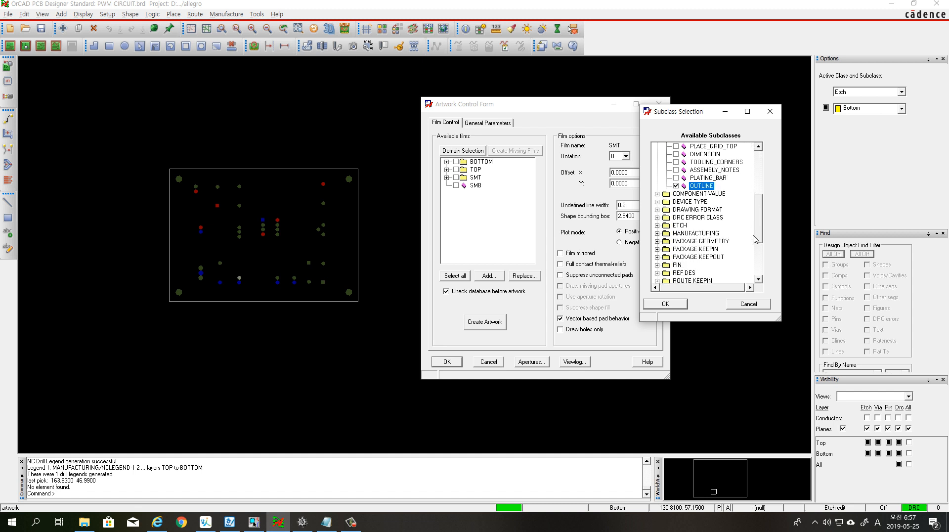
pyautogui.click(657, 265)
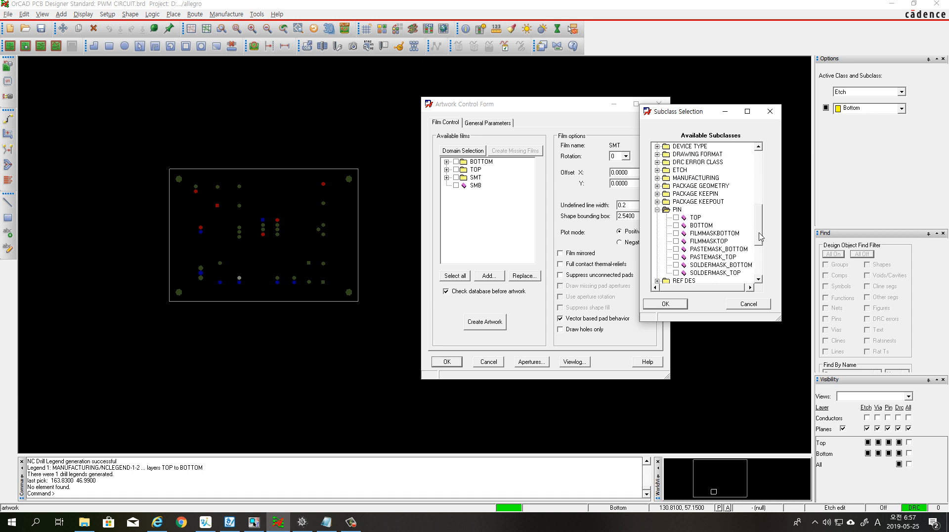
pyautogui.scroll(-3, 761, 241)
pyautogui.click(677, 248)
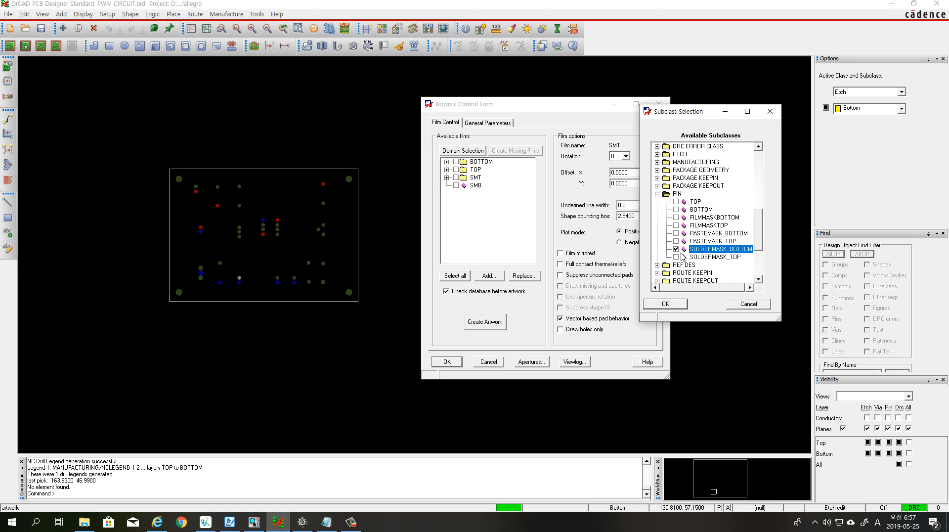
pyautogui.click(678, 303)
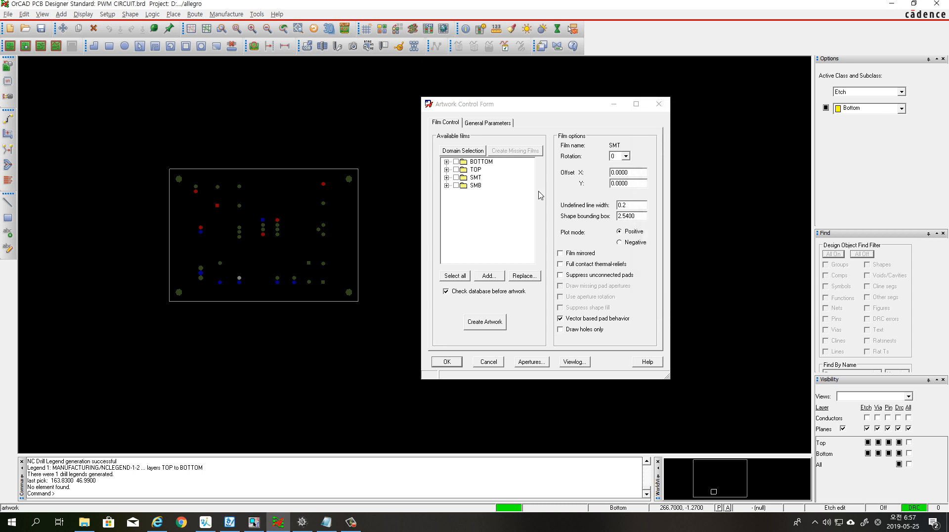
# Set the SMB film's undefined line width to 0.2
pyautogui.click(476, 185)
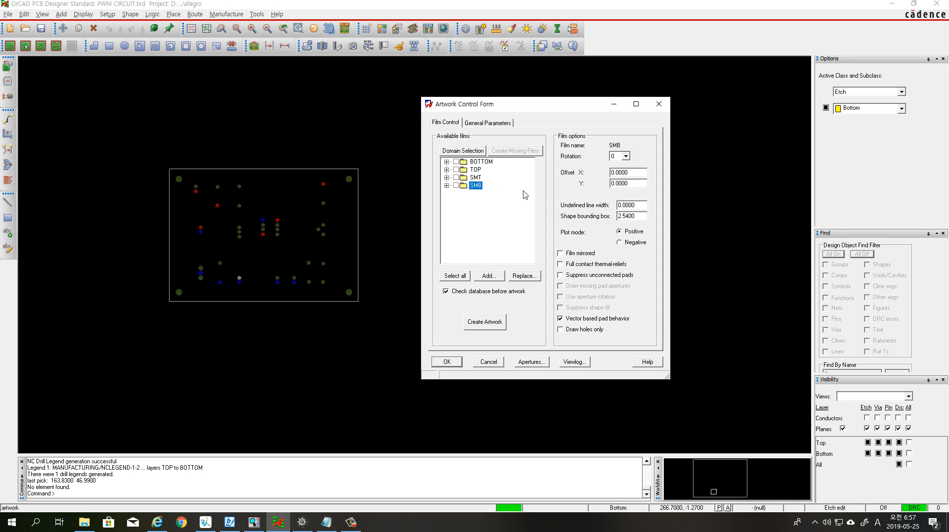
pyautogui.click(641, 206)
pyautogui.write('0.2')
pyautogui.press('Tab')
# Hide all layer classes, then show only Dimension, Outline and Silkscreen_Top of Board Geometry and apply the visibility
pyautogui.click(382, 28)
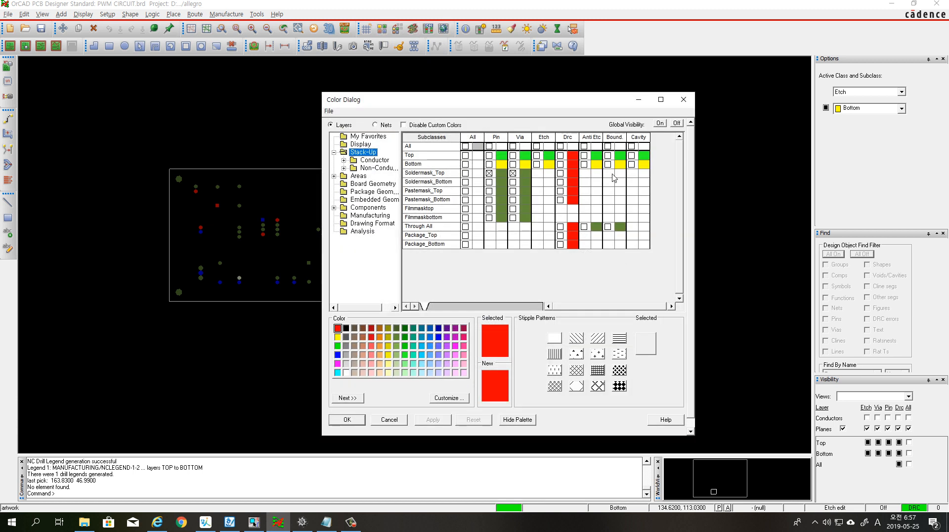
pyautogui.click(677, 123)
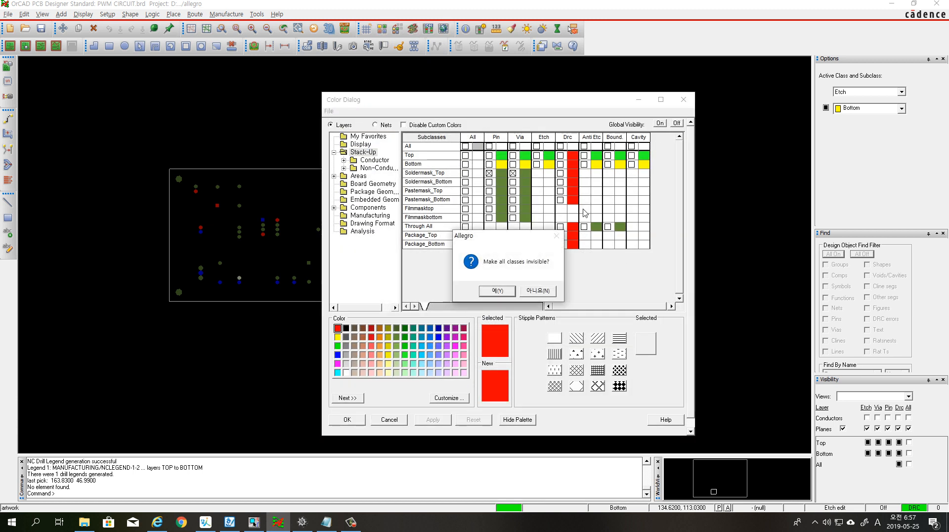
pyautogui.click(507, 292)
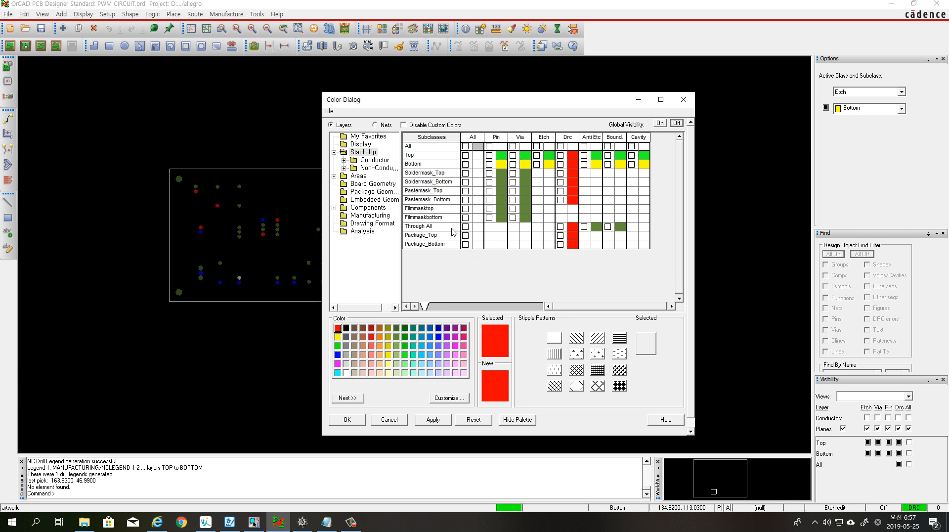
pyautogui.click(372, 184)
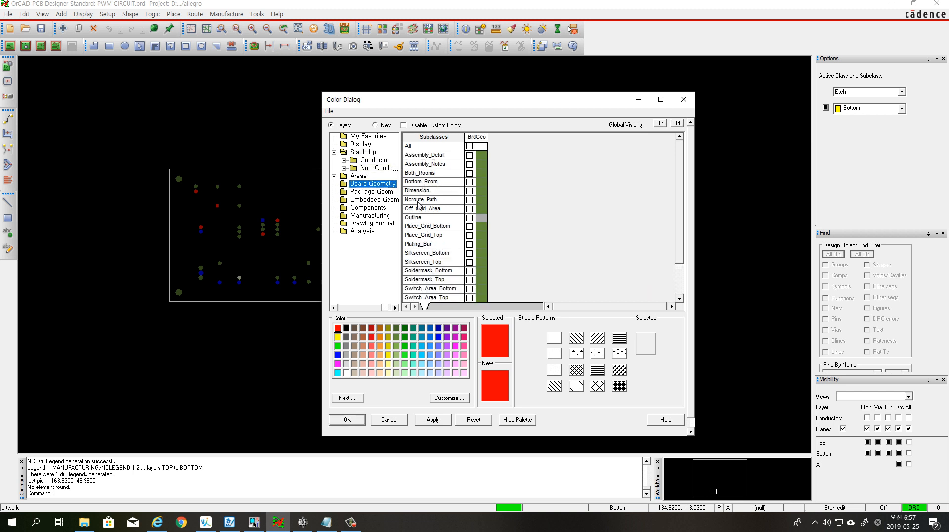
pyautogui.click(469, 191)
pyautogui.click(470, 217)
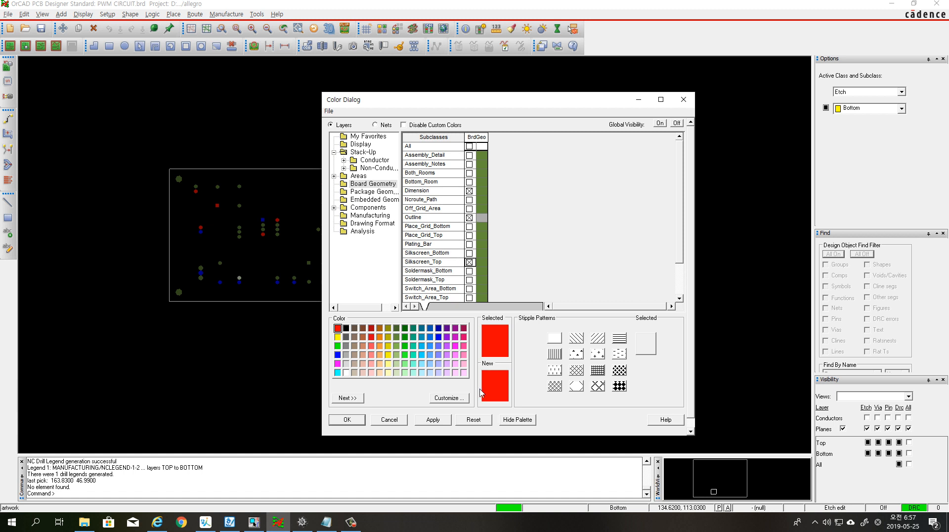
pyautogui.click(433, 420)
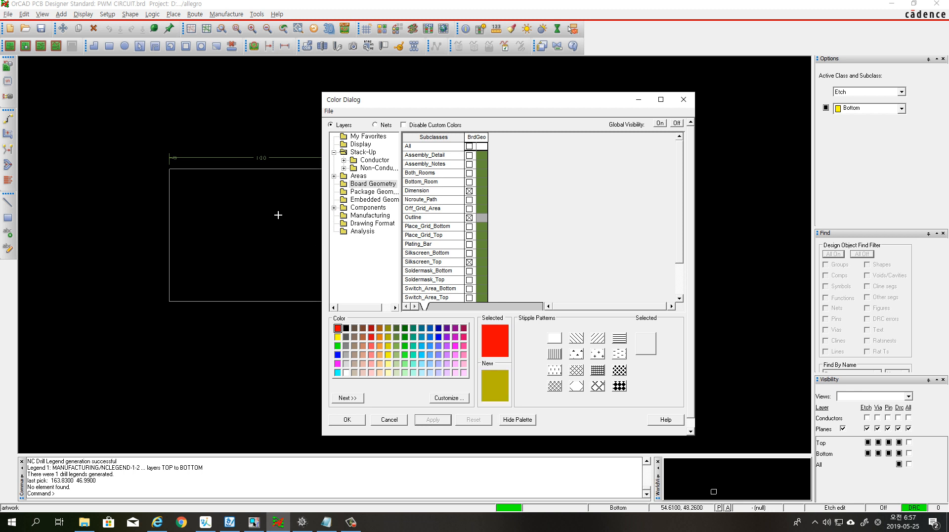
# Make the Package Geometry Silkscreen_Top visible and move the colour settings window off the board
pyautogui.click(370, 194)
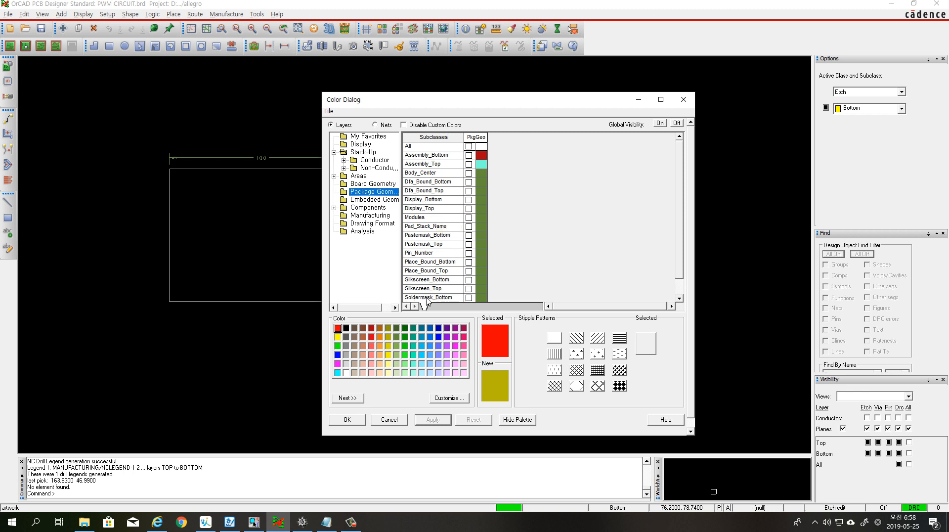
pyautogui.click(469, 289)
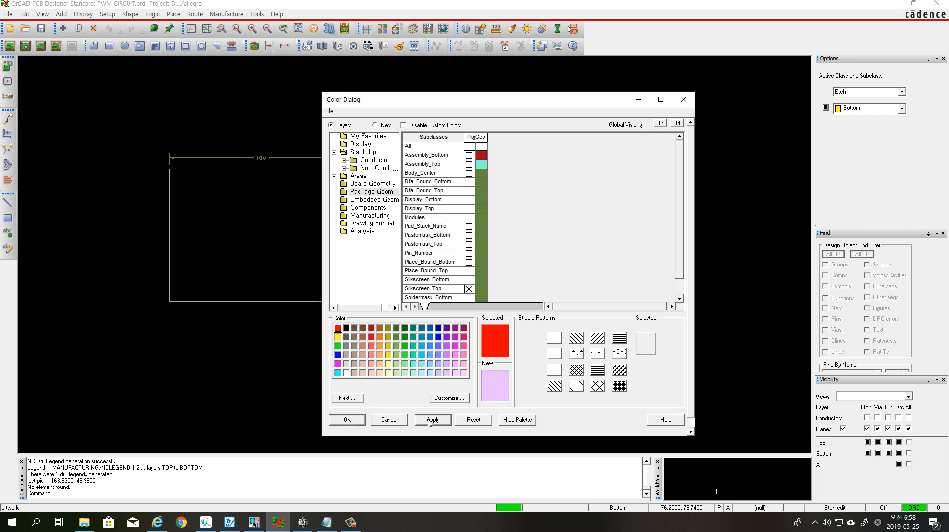
pyautogui.moveTo(449, 101); pyautogui.dragTo(485, 92)
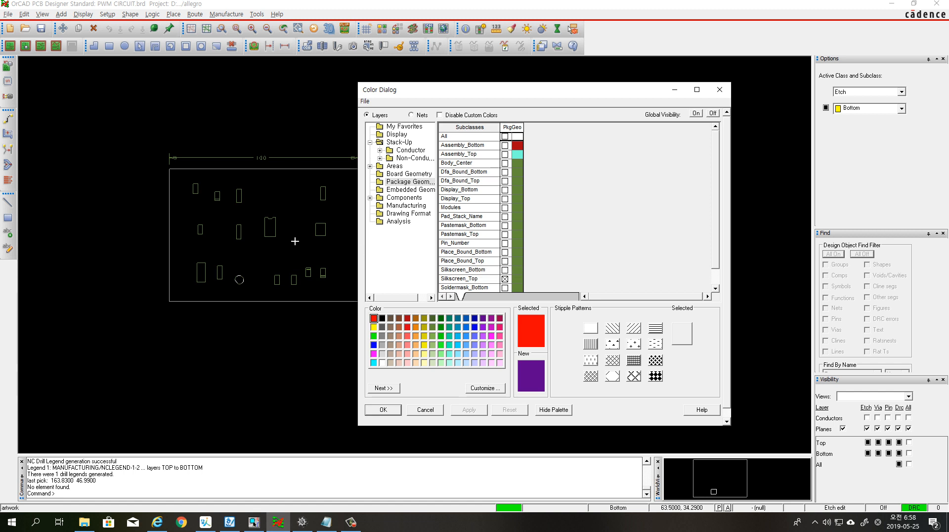
# Make the components' reference designators on Silkscreen_Top visible and confirm the layer visibility settings
pyautogui.click(404, 198)
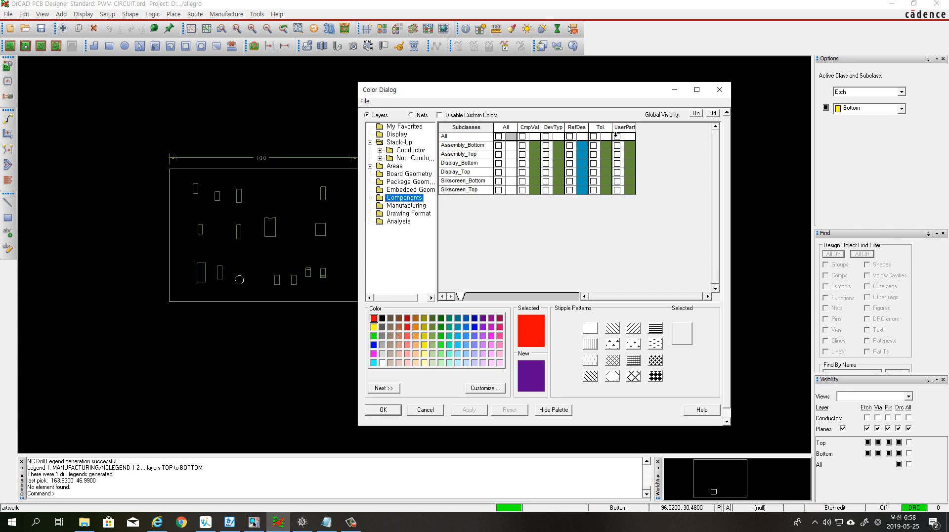
pyautogui.click(570, 190)
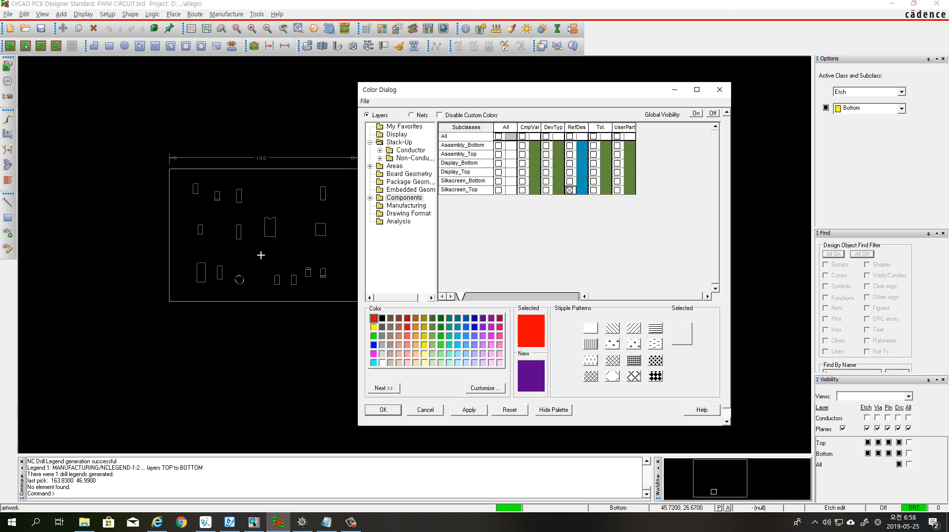
pyautogui.click(469, 410)
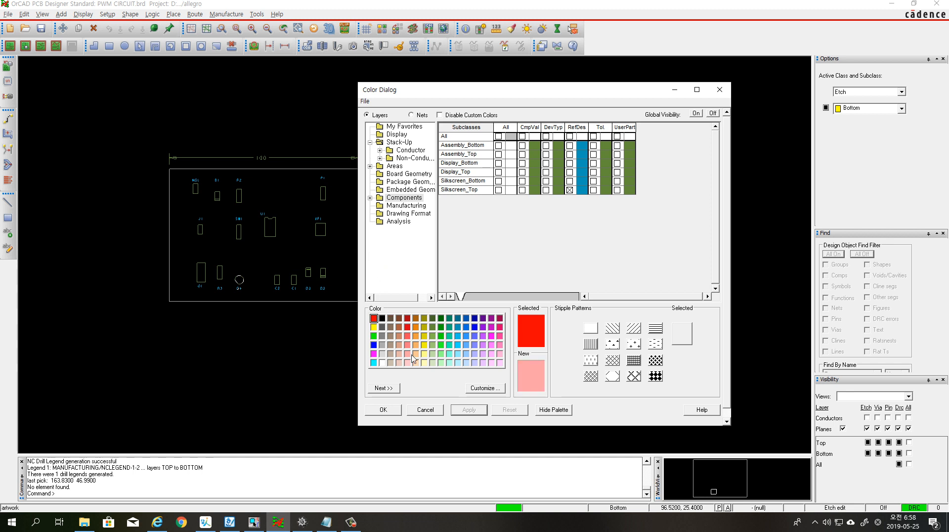
pyautogui.click(383, 409)
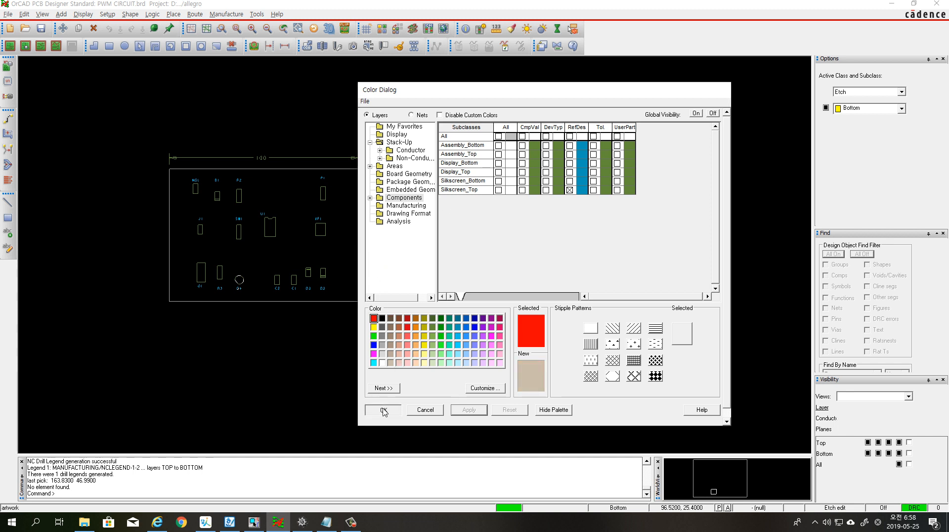
# Add a new artwork film named SST from the currently visible layers
pyautogui.rightClick(478, 189)
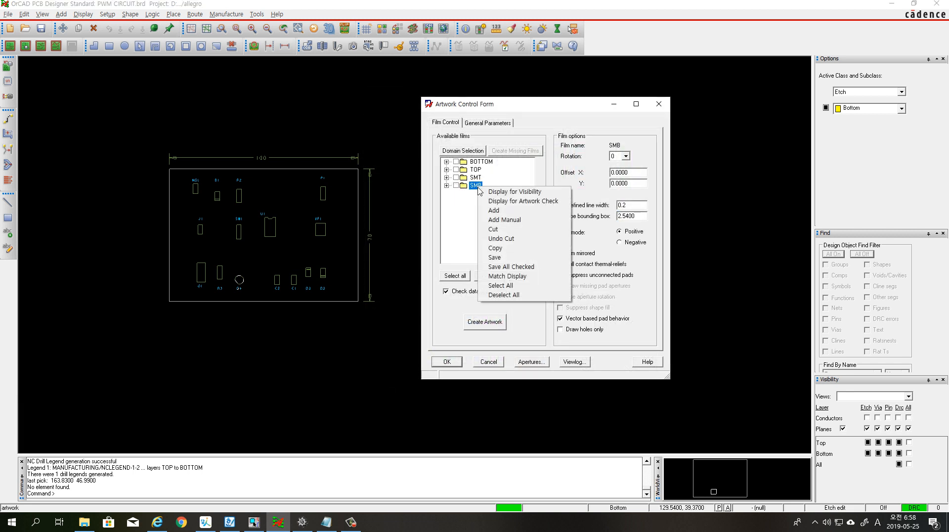
pyautogui.click(496, 213)
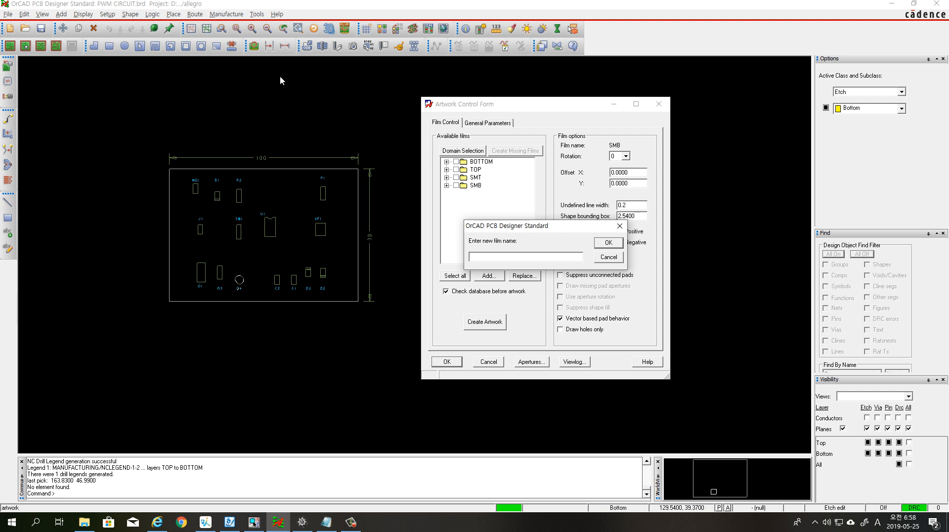
pyautogui.write('SST')
pyautogui.click(608, 242)
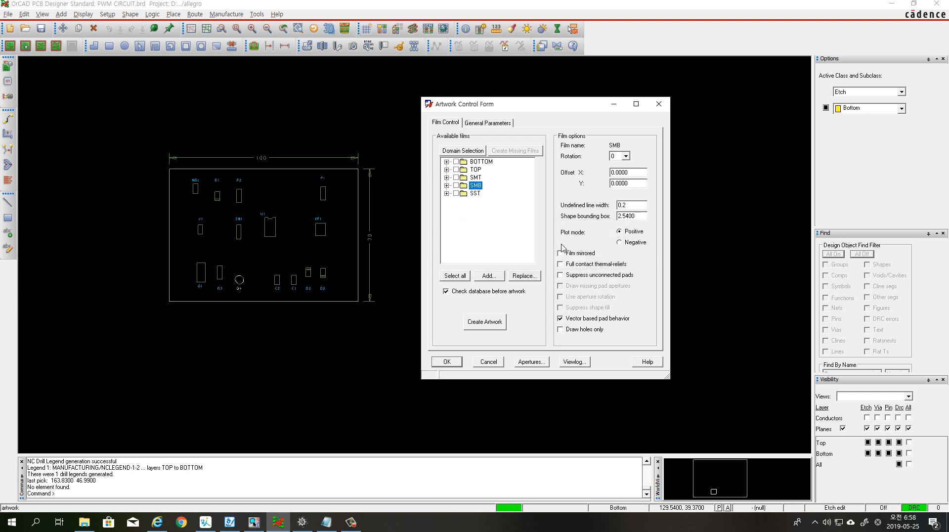
# Set the SST film's undefined line width to 0.2
pyautogui.click(475, 193)
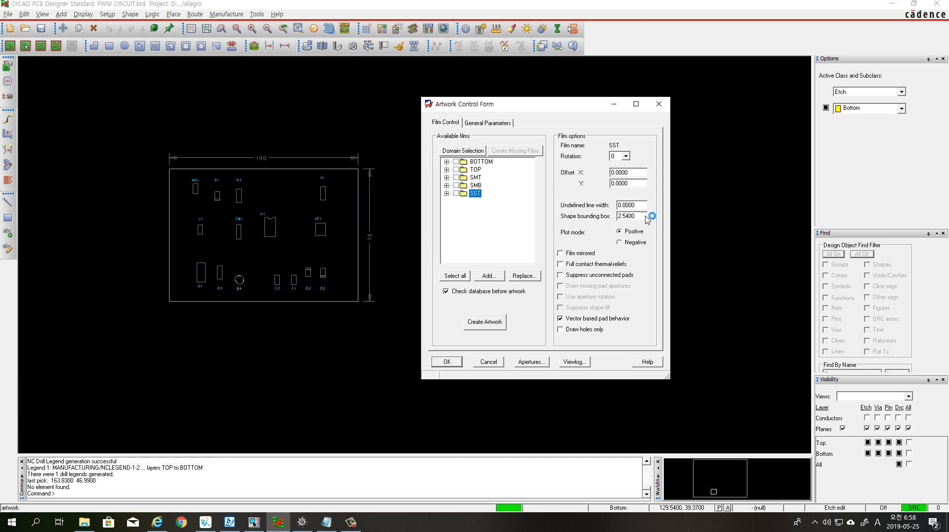
pyautogui.click(635, 205)
pyautogui.write('0.2')
pyautogui.press('Tab')
# Turn off the visibility of all layer classes and apply the change to the board
pyautogui.click(386, 31)
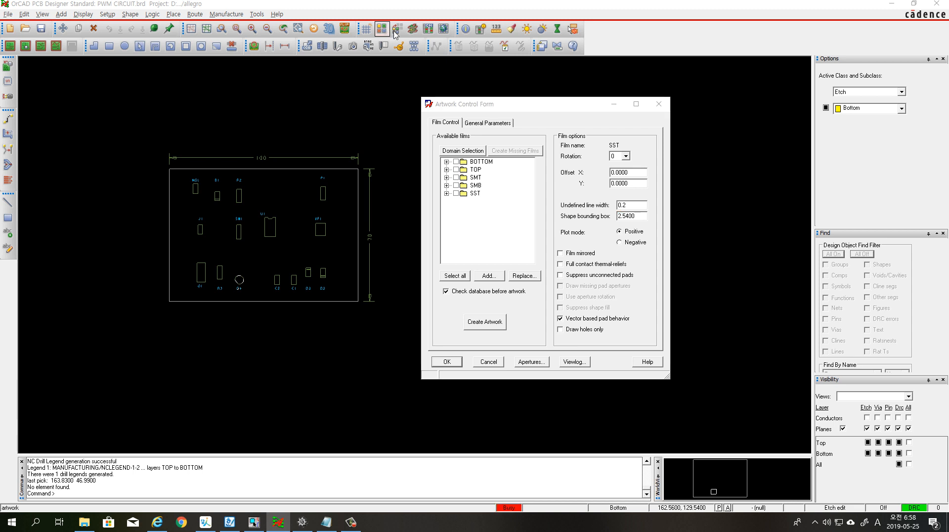
pyautogui.click(713, 114)
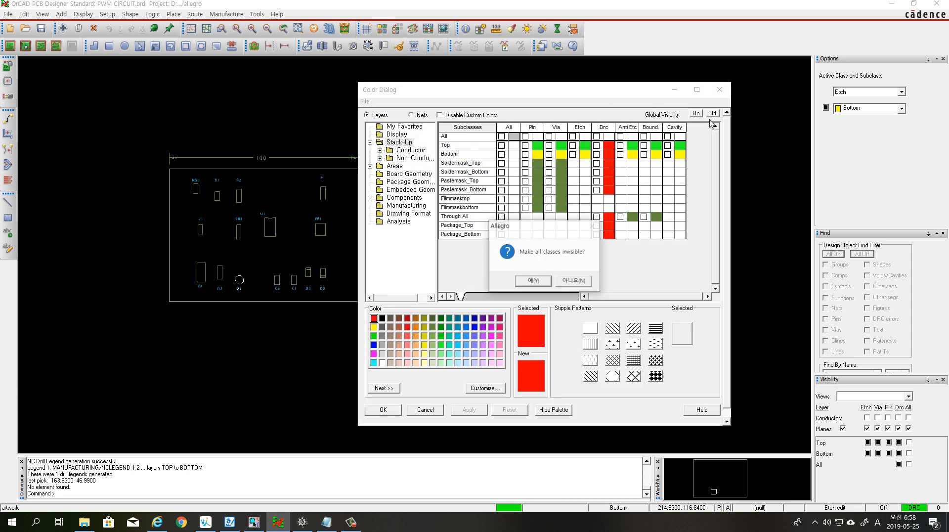
pyautogui.click(545, 281)
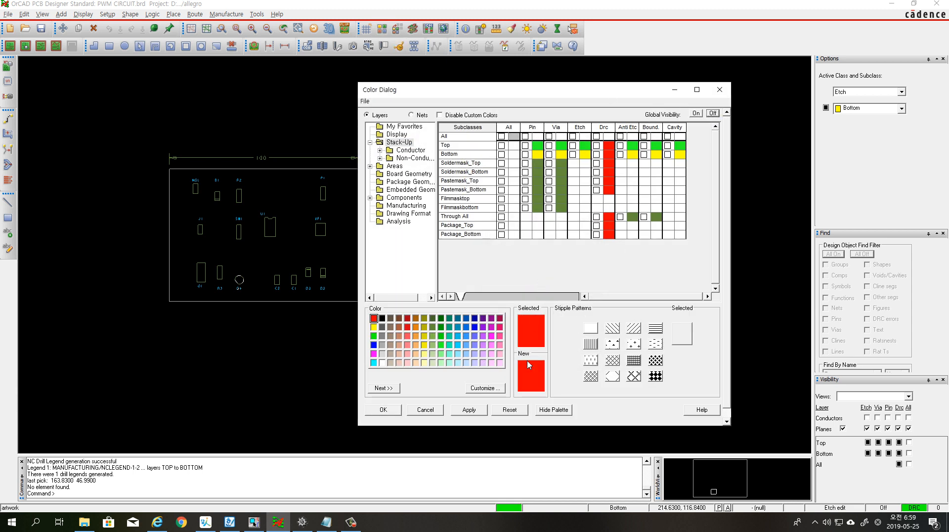
pyautogui.click(469, 410)
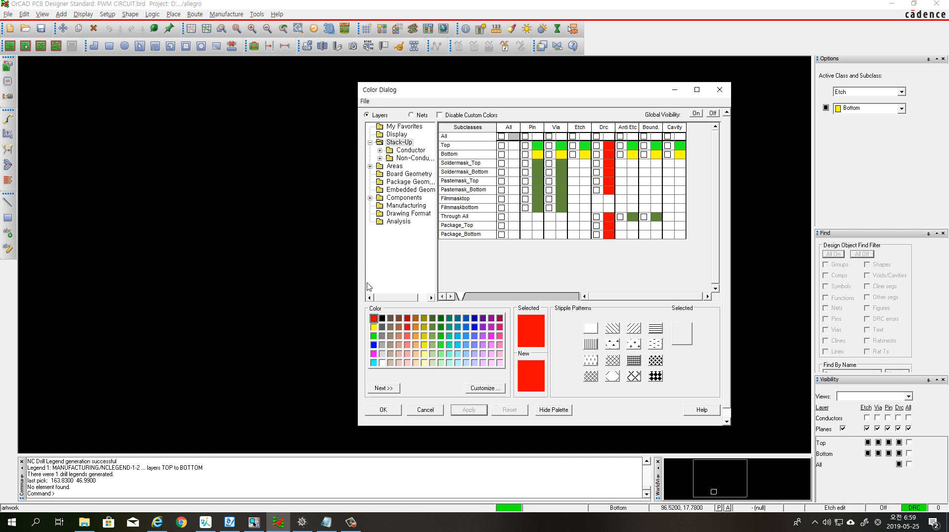
# Make the board geometry Outline and the manufacturing Nclegend-1-2 subclasses visible and confirm the layer visibility settings
pyautogui.click(410, 174)
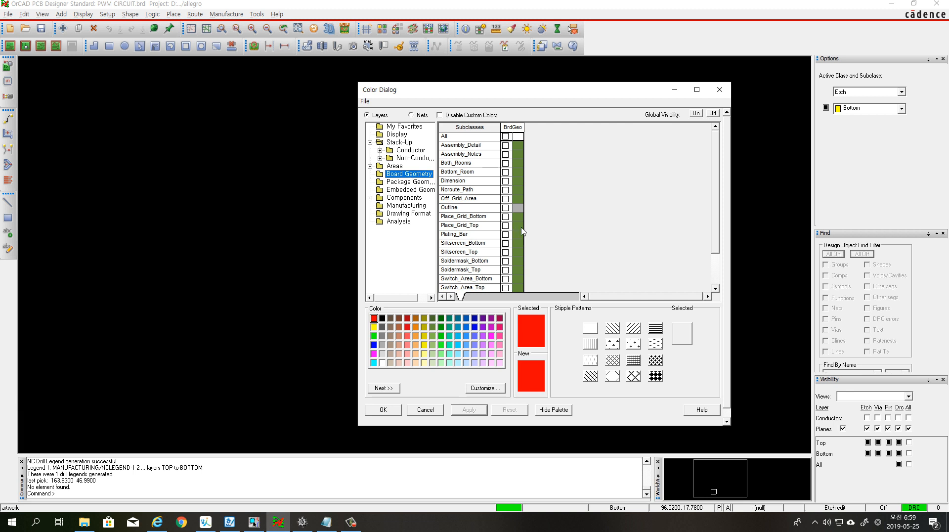
pyautogui.click(506, 210)
pyautogui.click(506, 209)
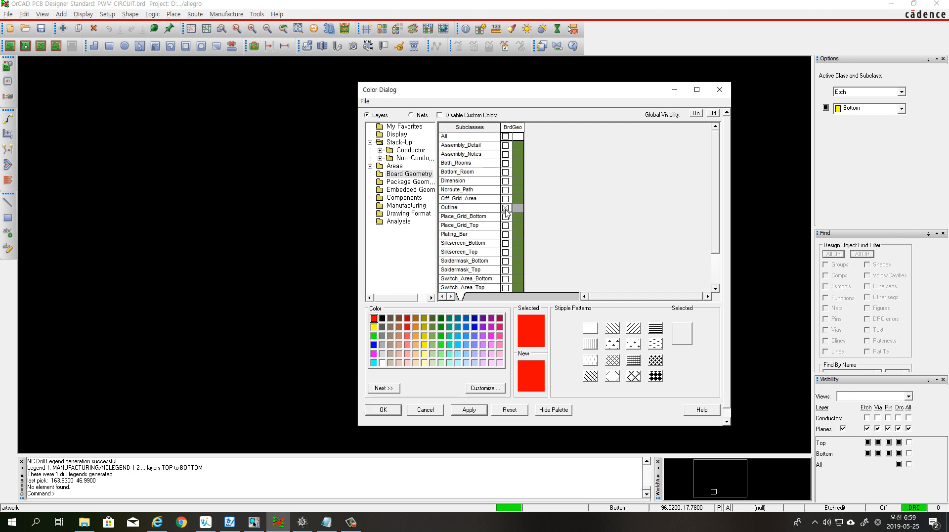
pyautogui.click(407, 207)
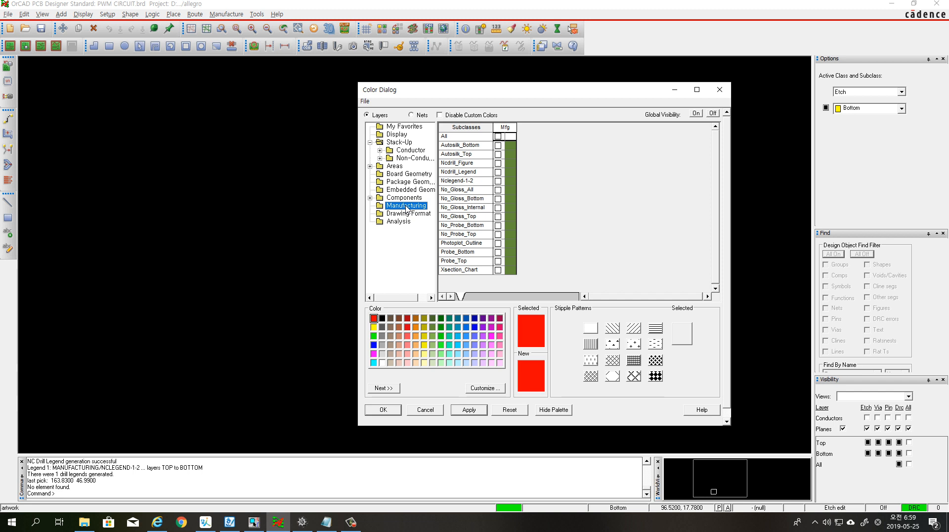
pyautogui.click(499, 181)
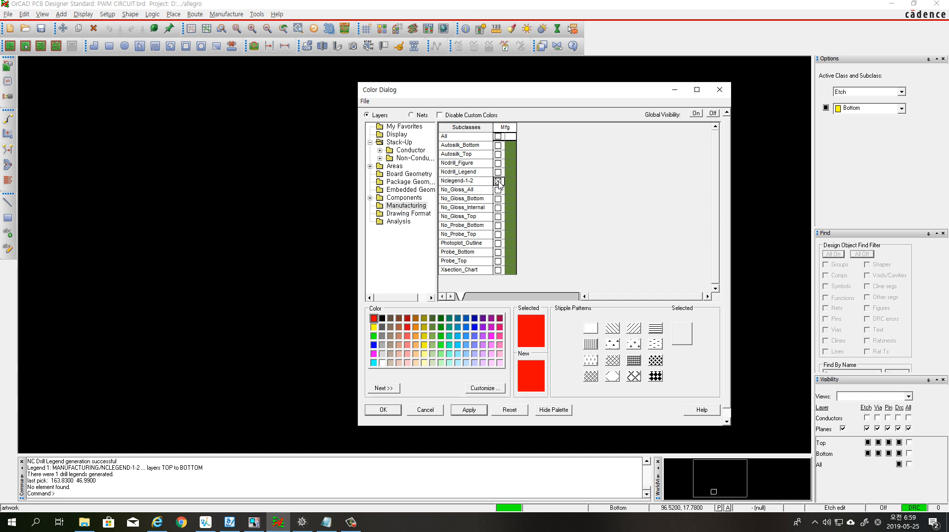
pyautogui.click(491, 345)
pyautogui.click(469, 410)
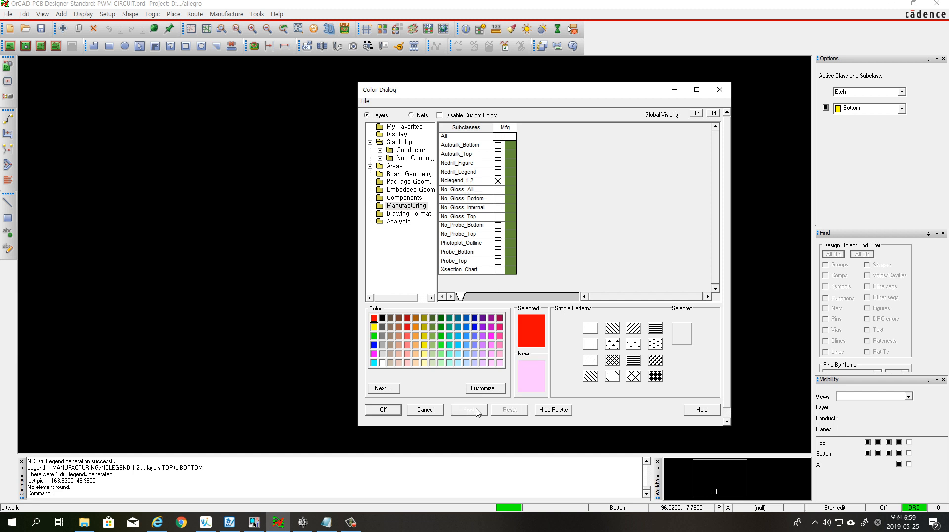
pyautogui.click(383, 410)
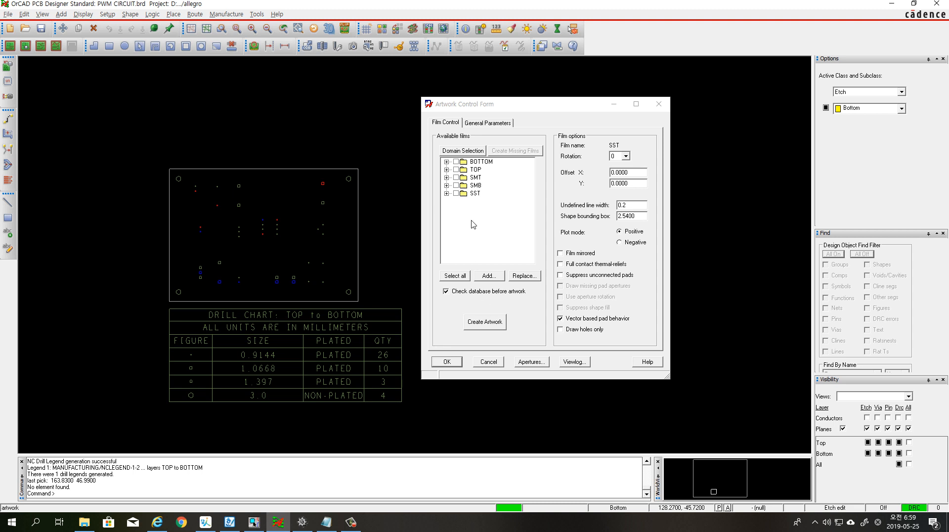
# Add a new artwork film named DRD from the currently visible layers
pyautogui.rightClick(474, 196)
pyautogui.click(490, 223)
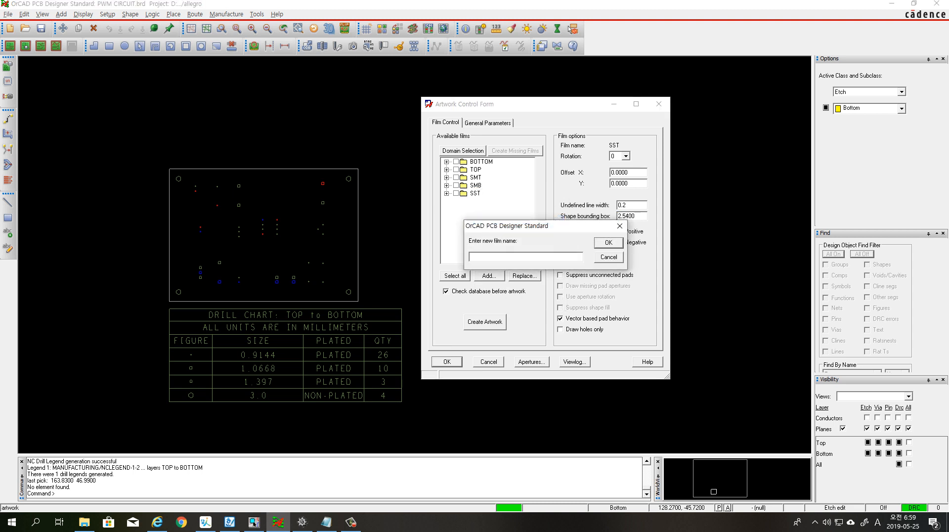
pyautogui.write('DRD')
pyautogui.click(609, 242)
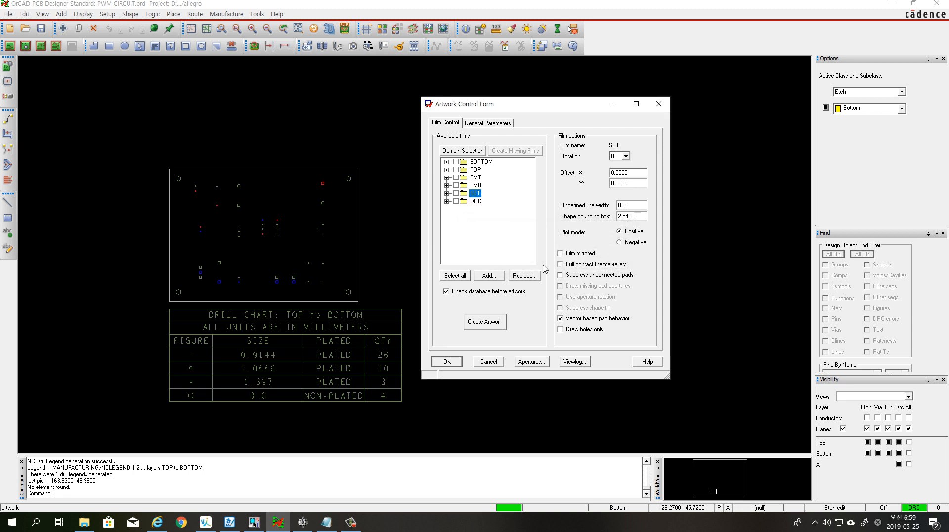
# Set the DRD film's undefined line width to 0.2
pyautogui.click(473, 202)
pyautogui.doubleClick(622, 205)
pyautogui.write('0.2')
pyautogui.press('Tab')
# Select all available films, create their artwork and confirm the artwork settings
pyautogui.click(455, 276)
pyautogui.click(484, 326)
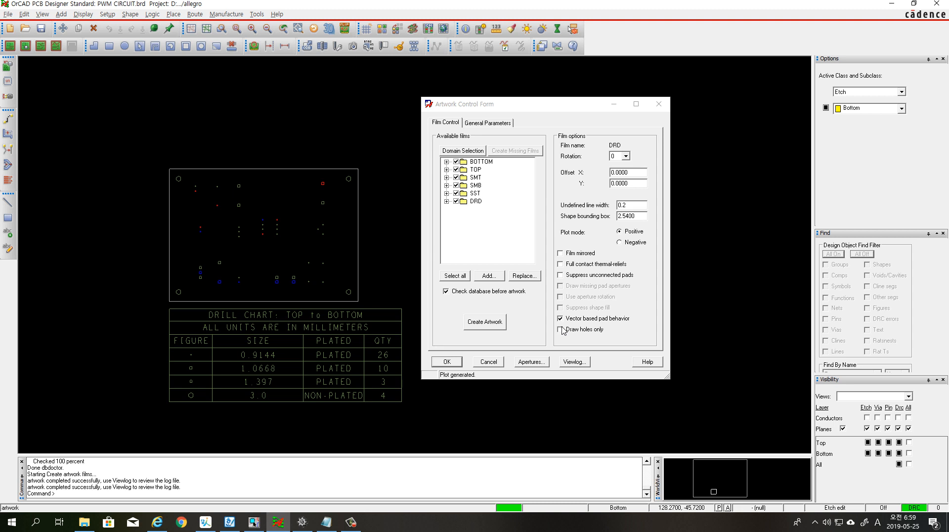
pyautogui.click(447, 362)
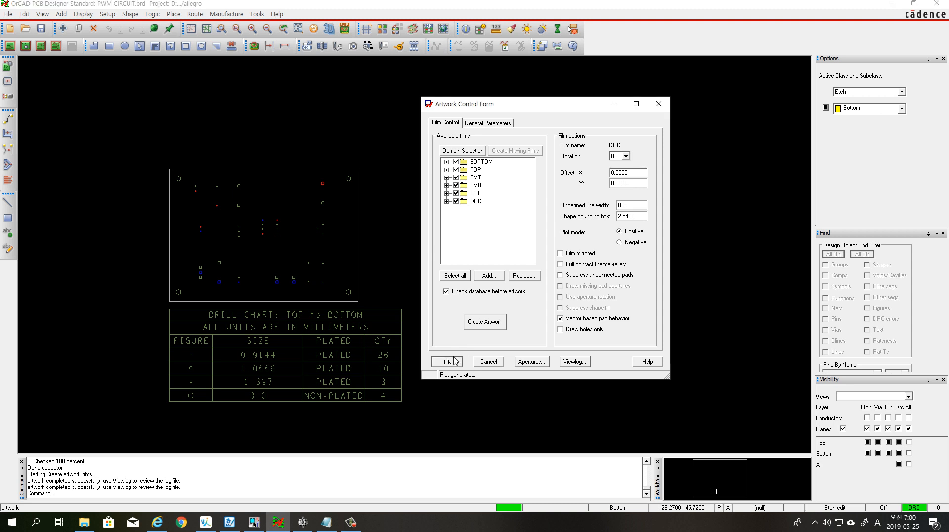
# Examine the TOP and BOTTOM film views of the board, switching between the two to compare them
pyautogui.click(909, 396)
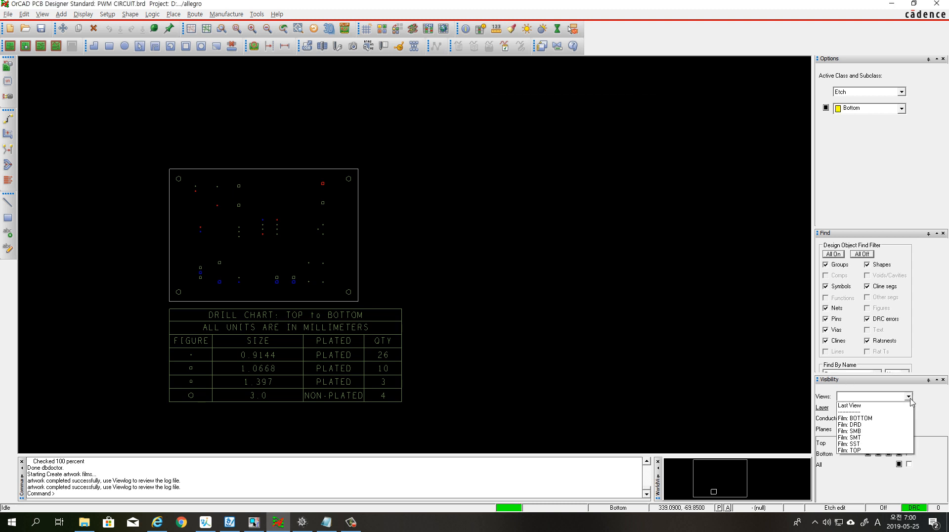
pyautogui.click(861, 450)
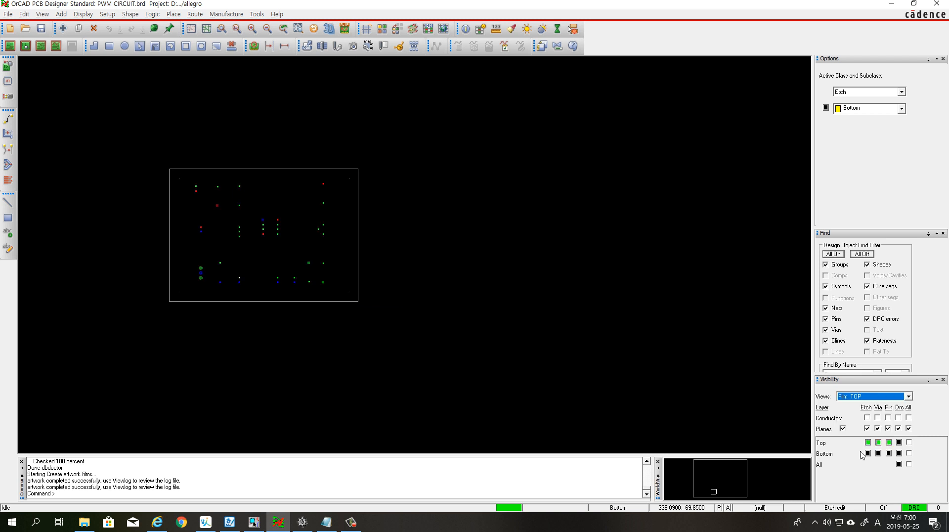
pyautogui.click(909, 397)
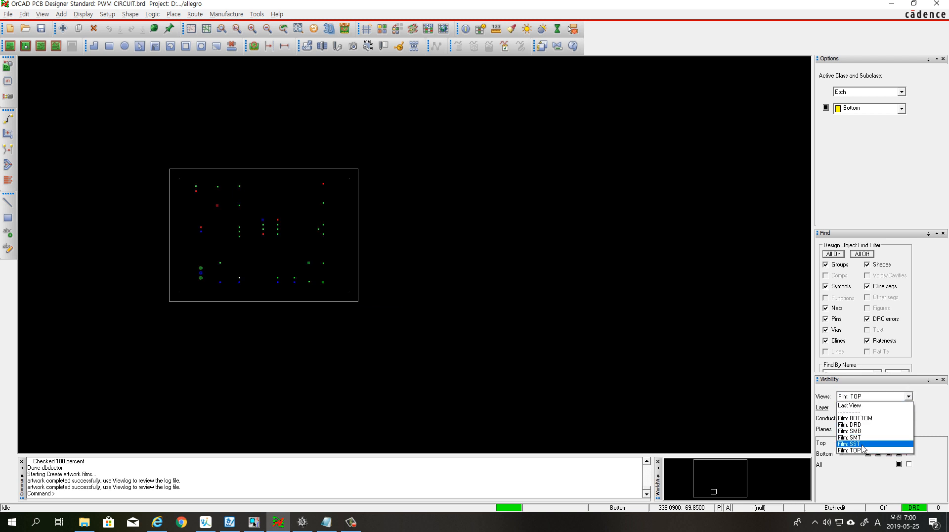
pyautogui.click(874, 418)
pyautogui.click(909, 396)
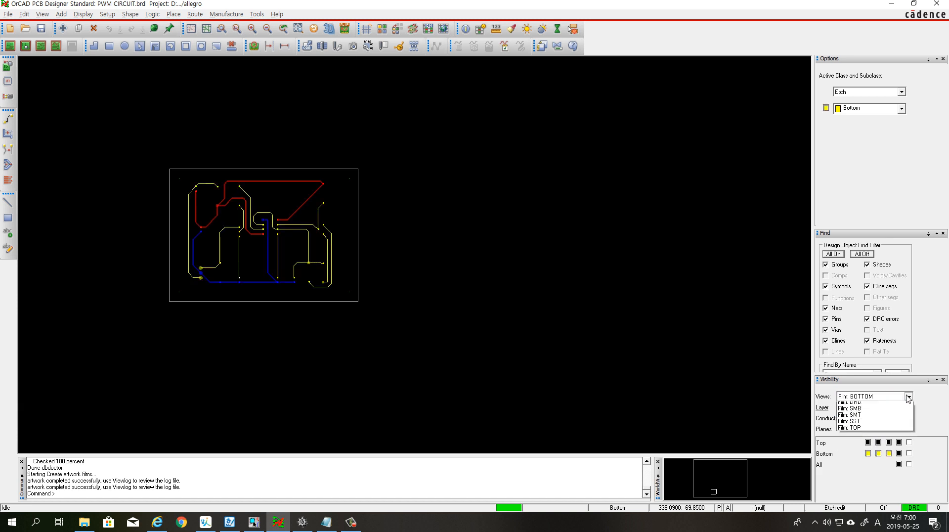
pyautogui.click(857, 451)
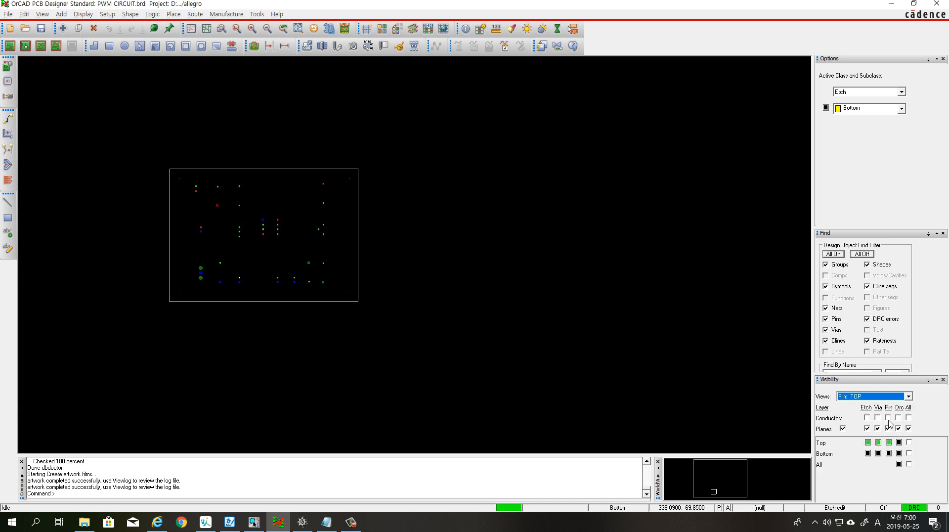
pyautogui.click(909, 396)
pyautogui.click(865, 404)
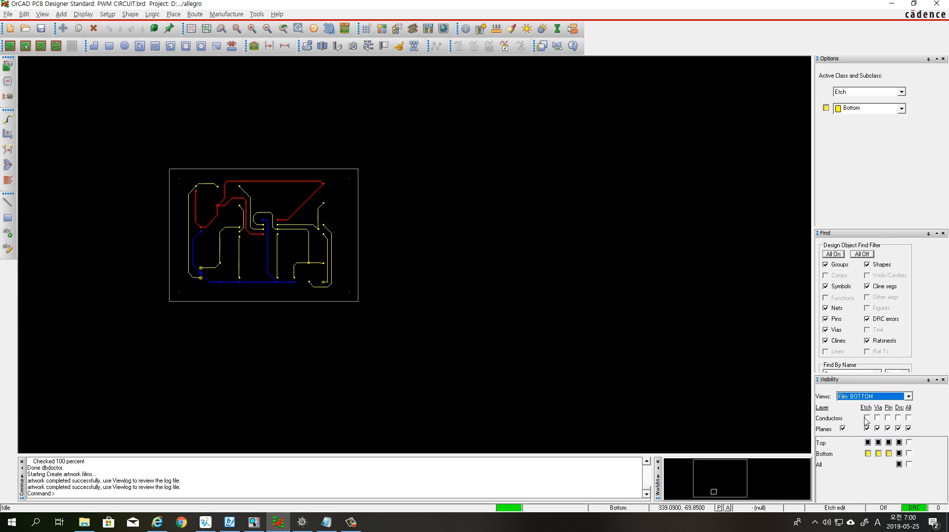
# Examine the SST, SMT, SMB and DRD film views of the board one after another
pyautogui.click(909, 396)
pyautogui.click(885, 443)
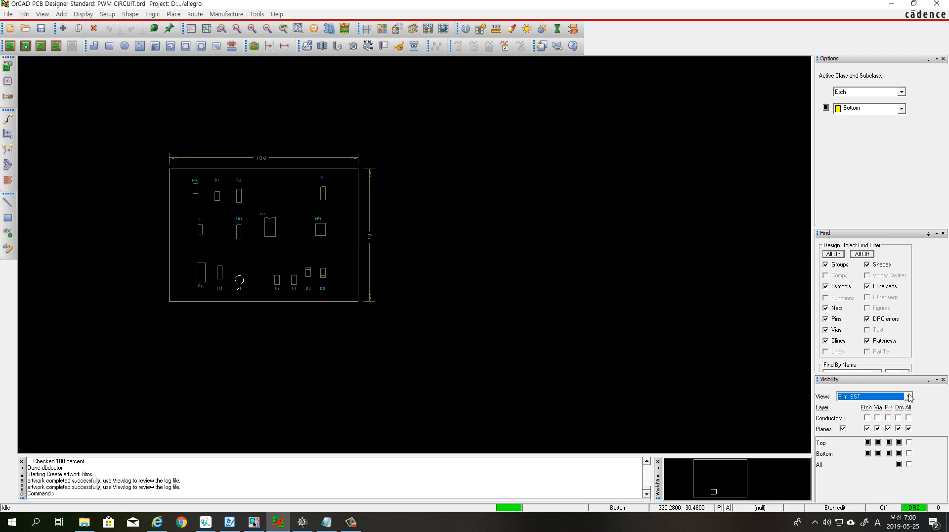
pyautogui.click(908, 396)
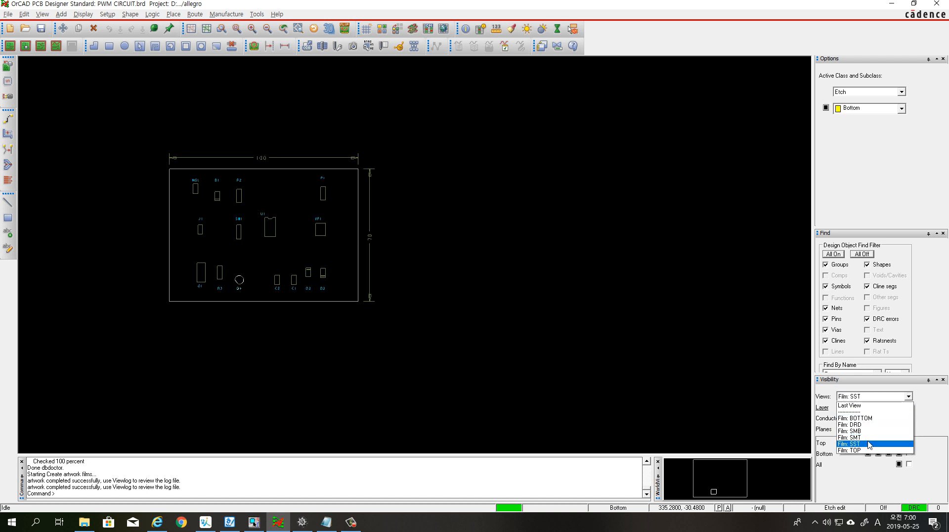
pyautogui.click(866, 438)
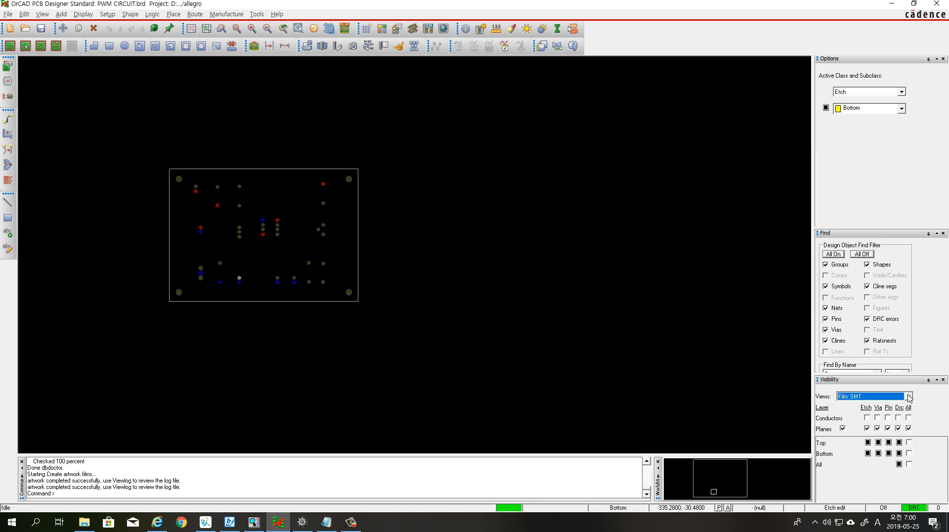
pyautogui.click(909, 397)
pyautogui.click(872, 433)
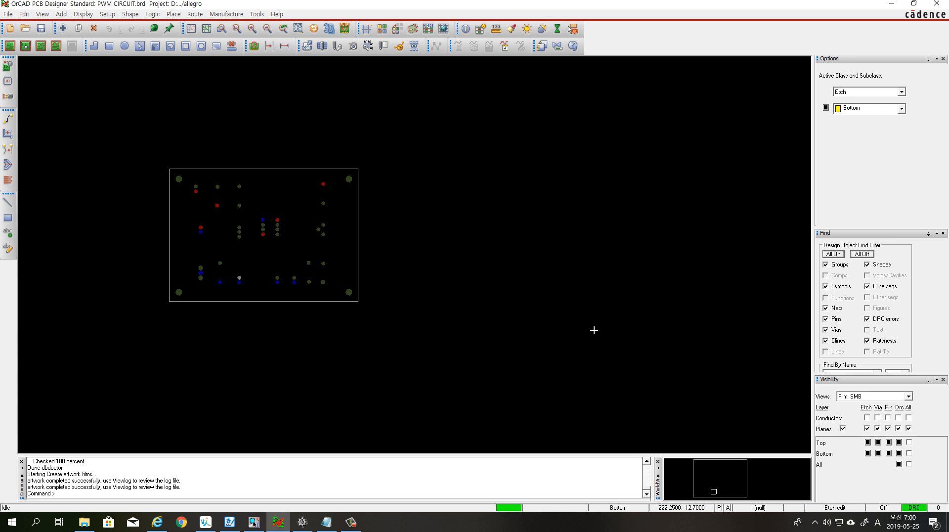
pyautogui.click(909, 396)
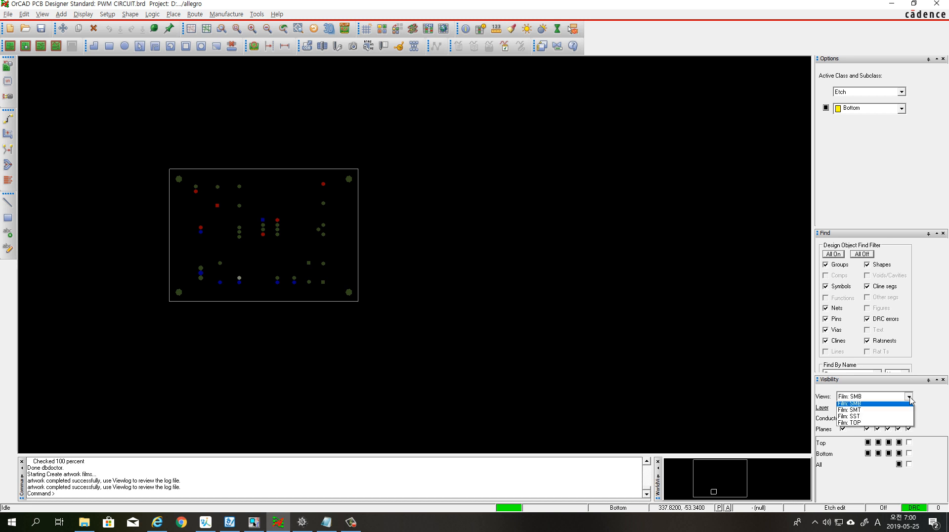
pyautogui.click(854, 425)
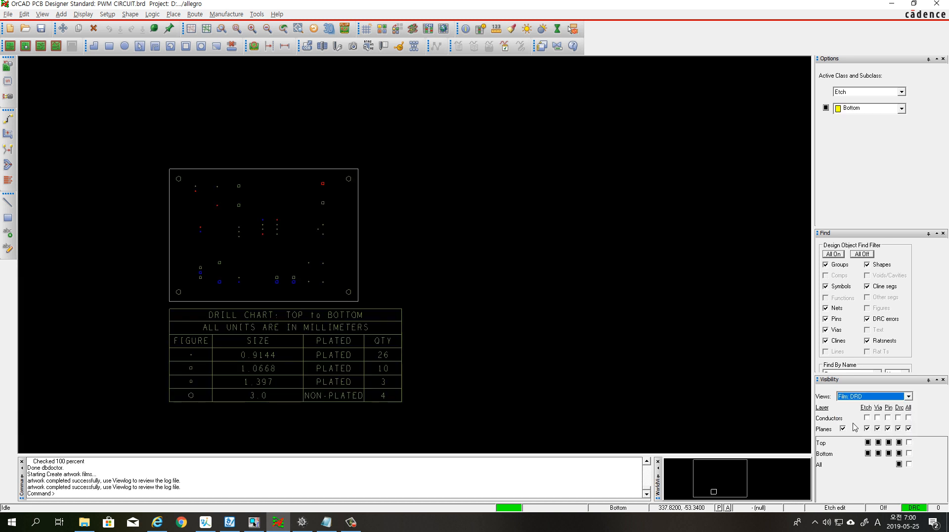
# Turn on the visibility of etch, vias, pins and DRC markers for all conductor layers
pyautogui.click(909, 397)
pyautogui.click(909, 396)
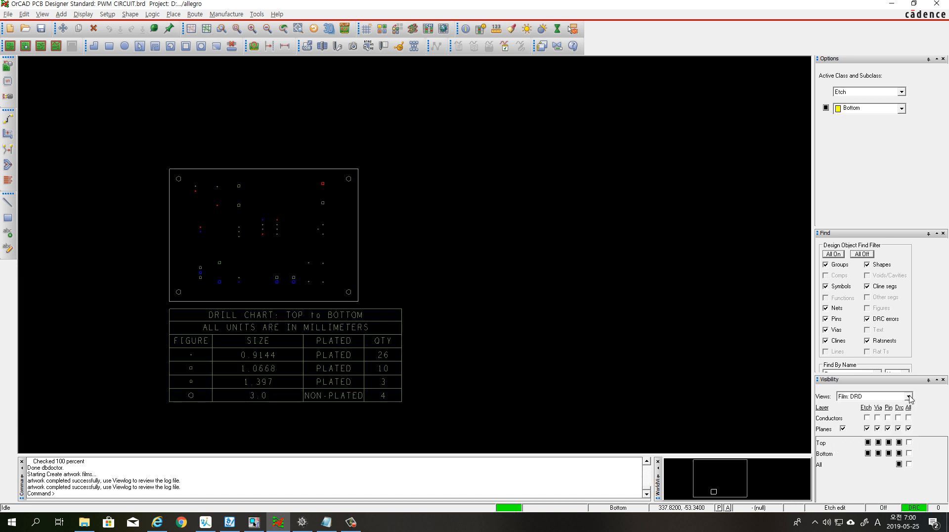
pyautogui.click(909, 419)
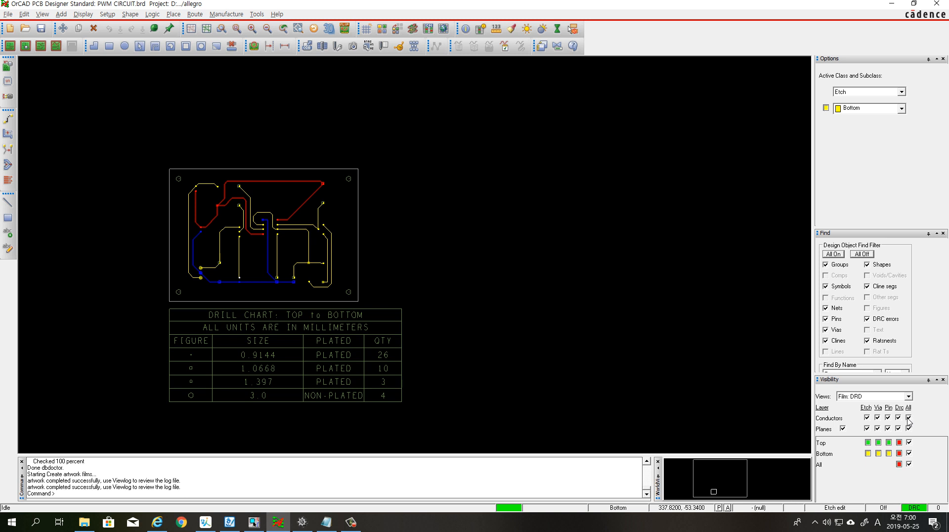